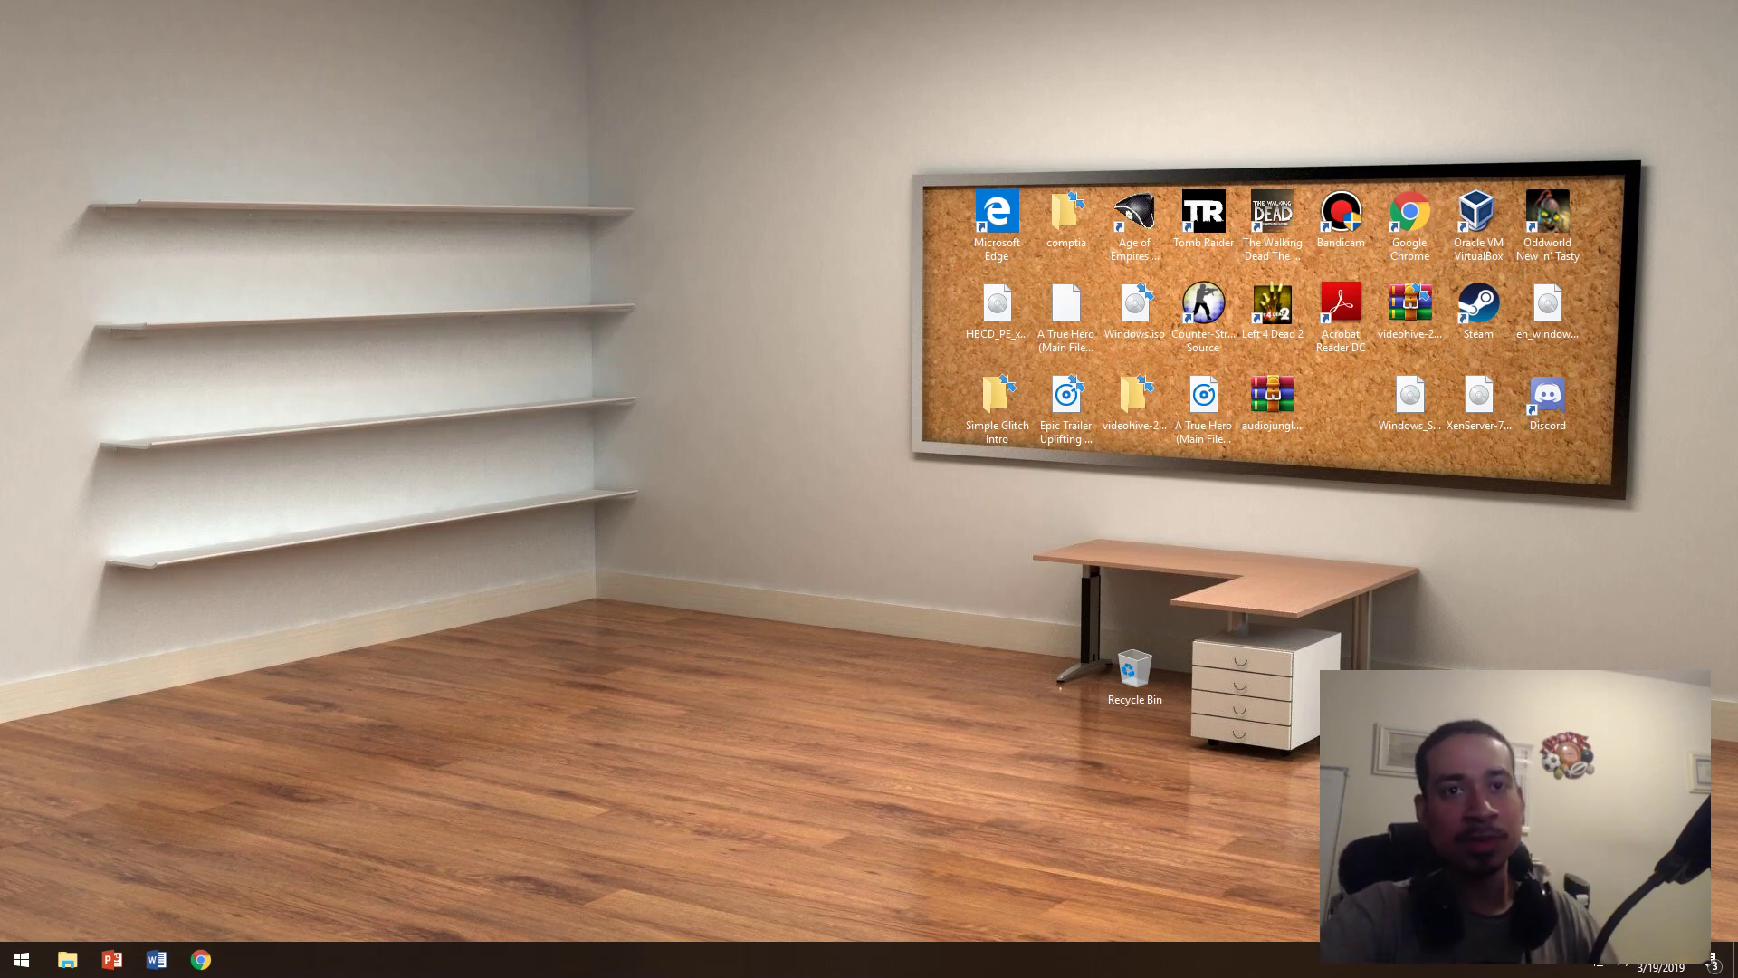
- Search the computer for "control" and open Power Options from the recent results
key(super)
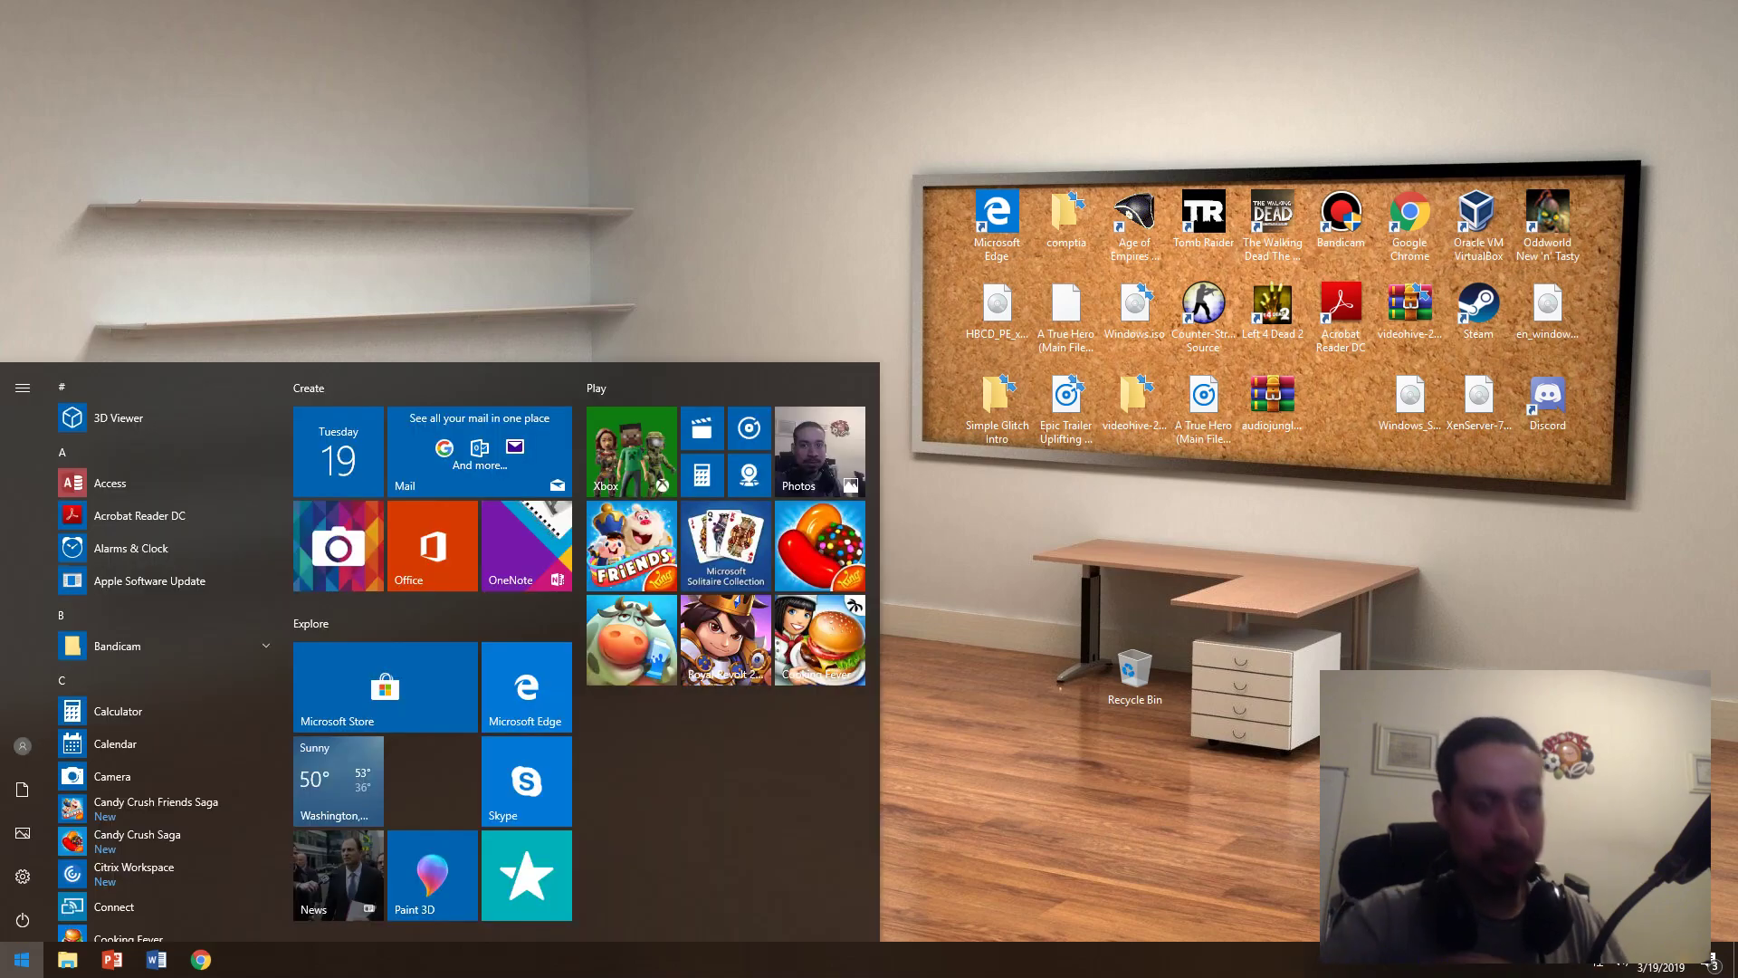
text(control)
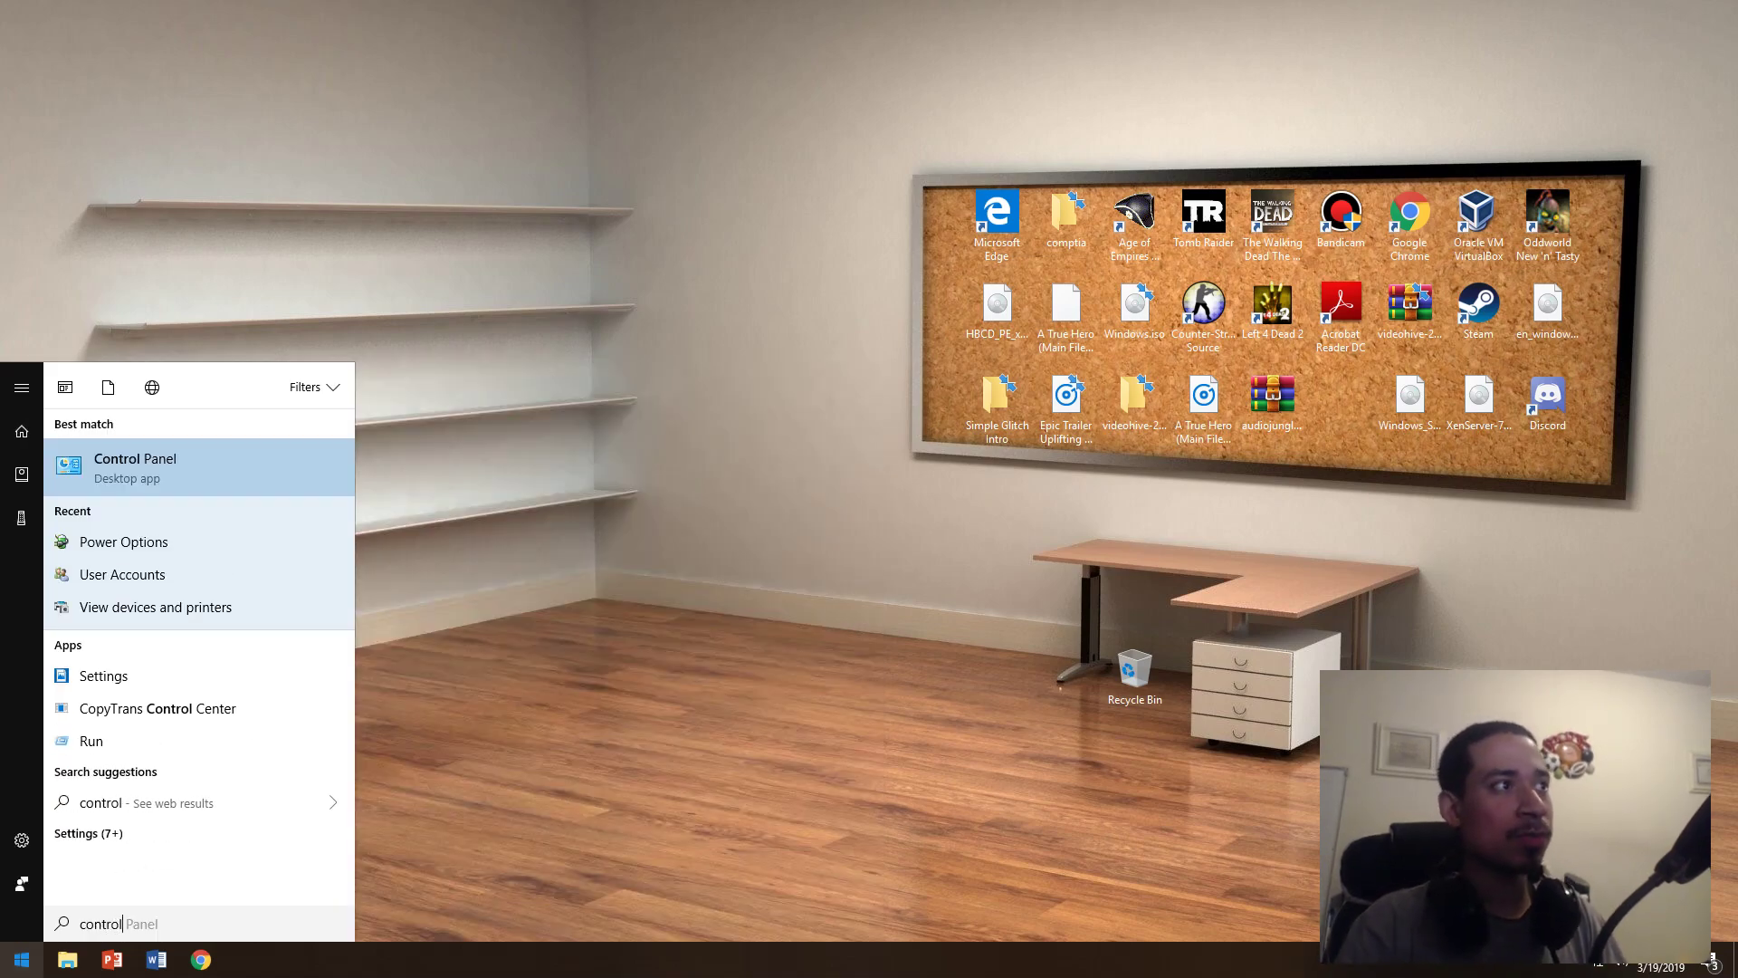
key(Down)
key(Down)
key(Up)
key(Return)
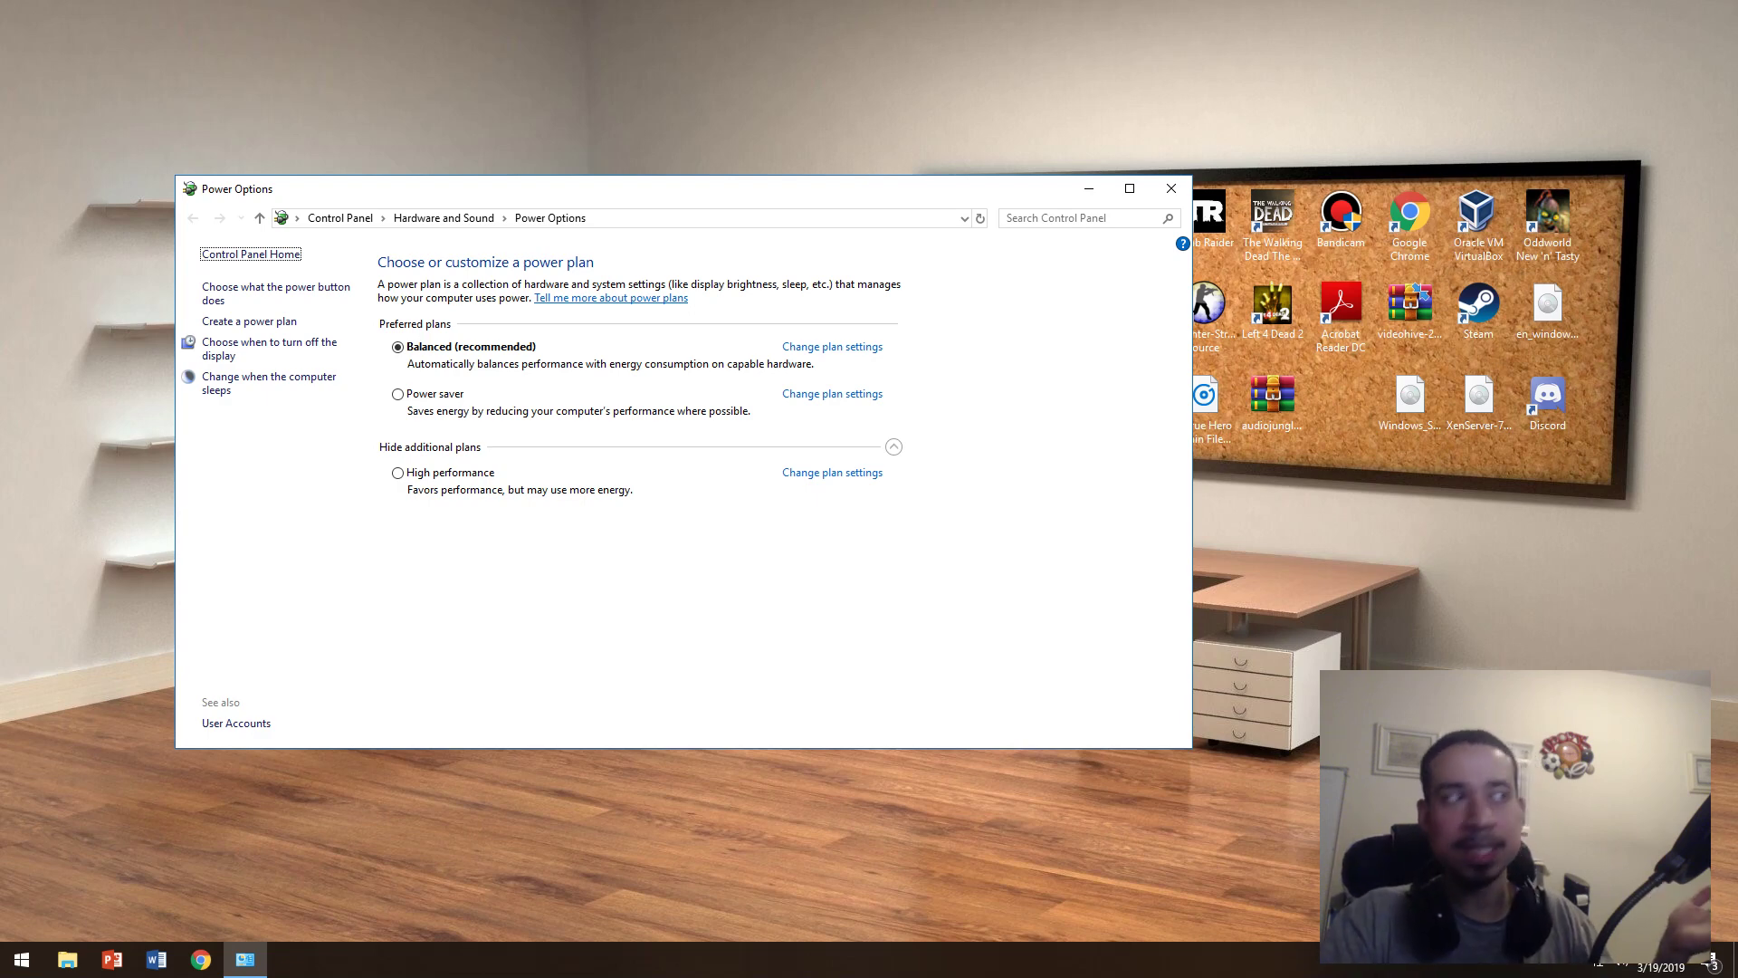
- Open the Balanced plan's display turn-off page and look at the available times for turning off the display
click(263, 342)
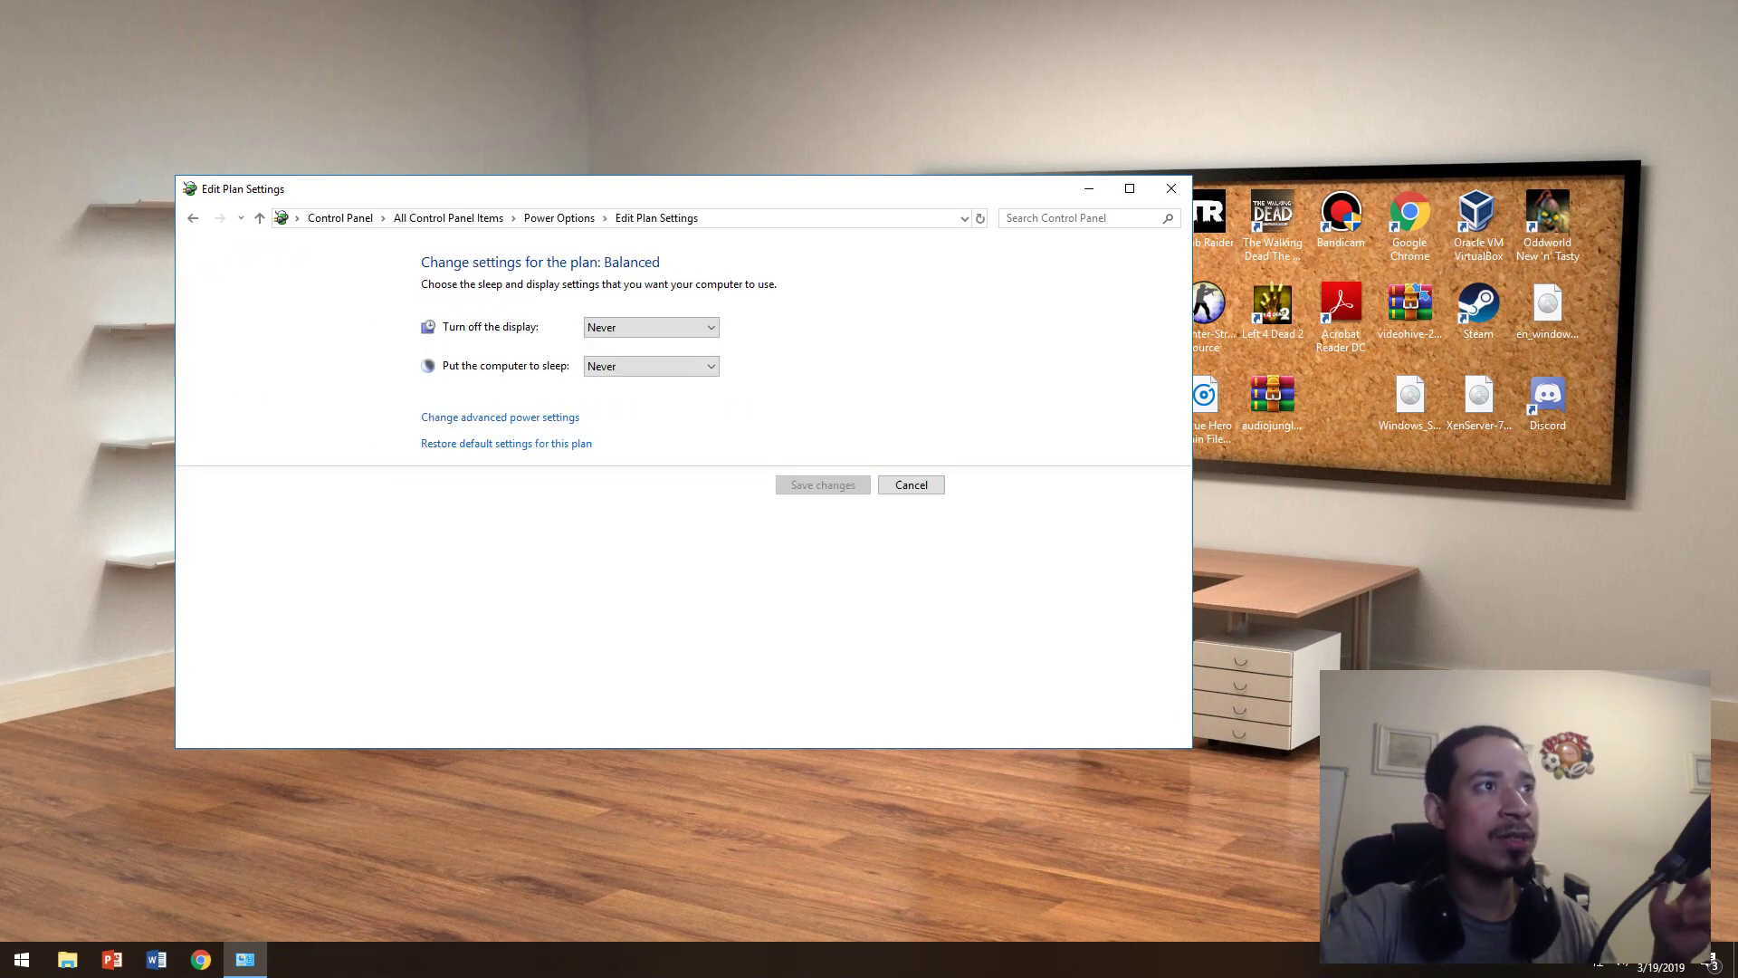
click(651, 327)
click(650, 327)
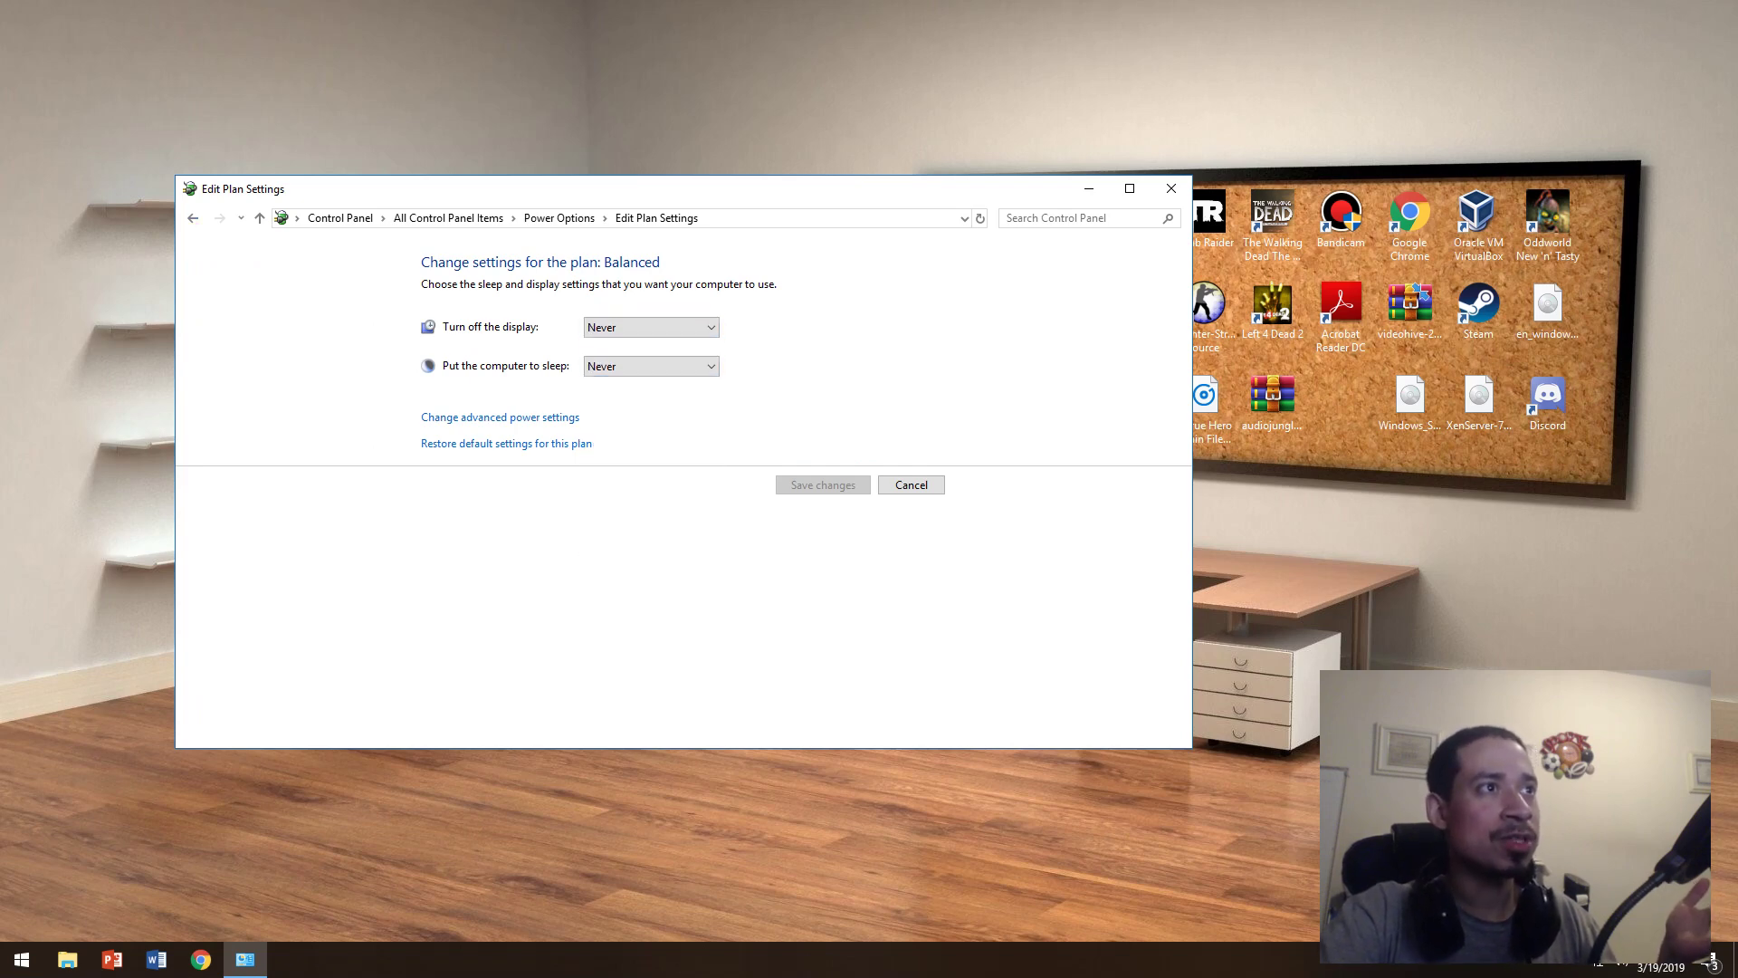
- Look through the Balanced plan's advanced power settings, including Internet Explorer, desktop background and sleep, and return to the plan list
click(499, 417)
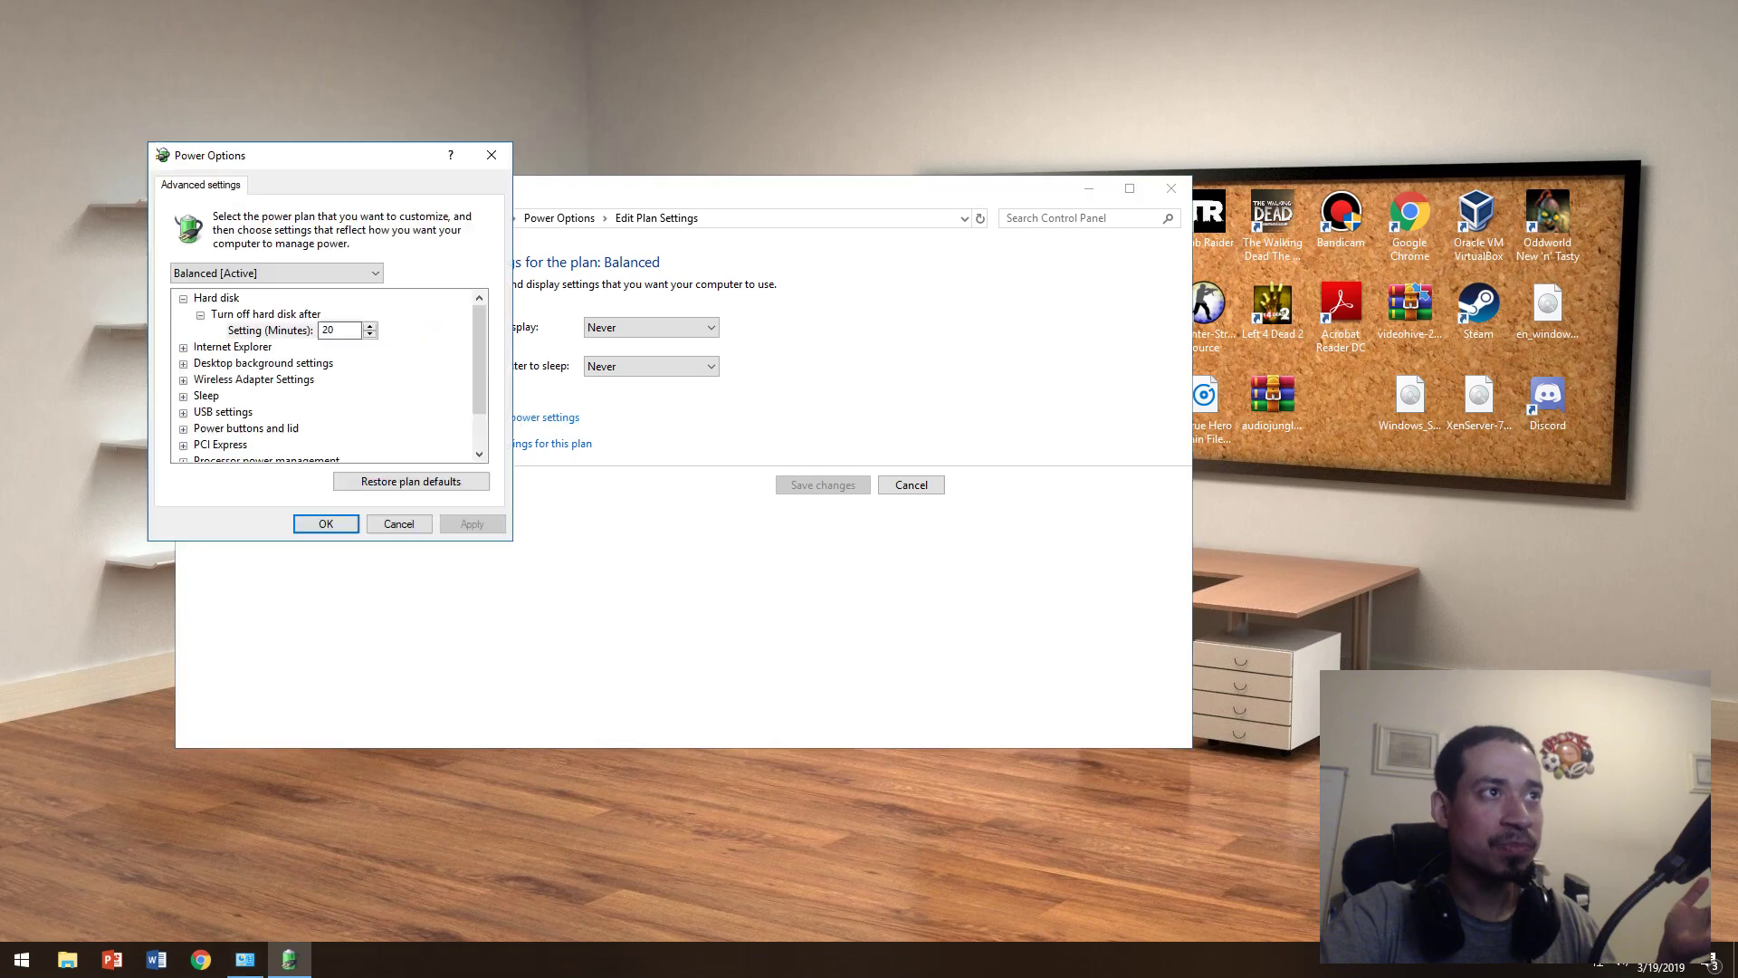
scroll(326, 380, down, 1)
scroll(262, 363, up, 1)
click(275, 273)
click(275, 273)
click(183, 347)
click(182, 379)
click(205, 428)
scroll(205, 428, down, 2)
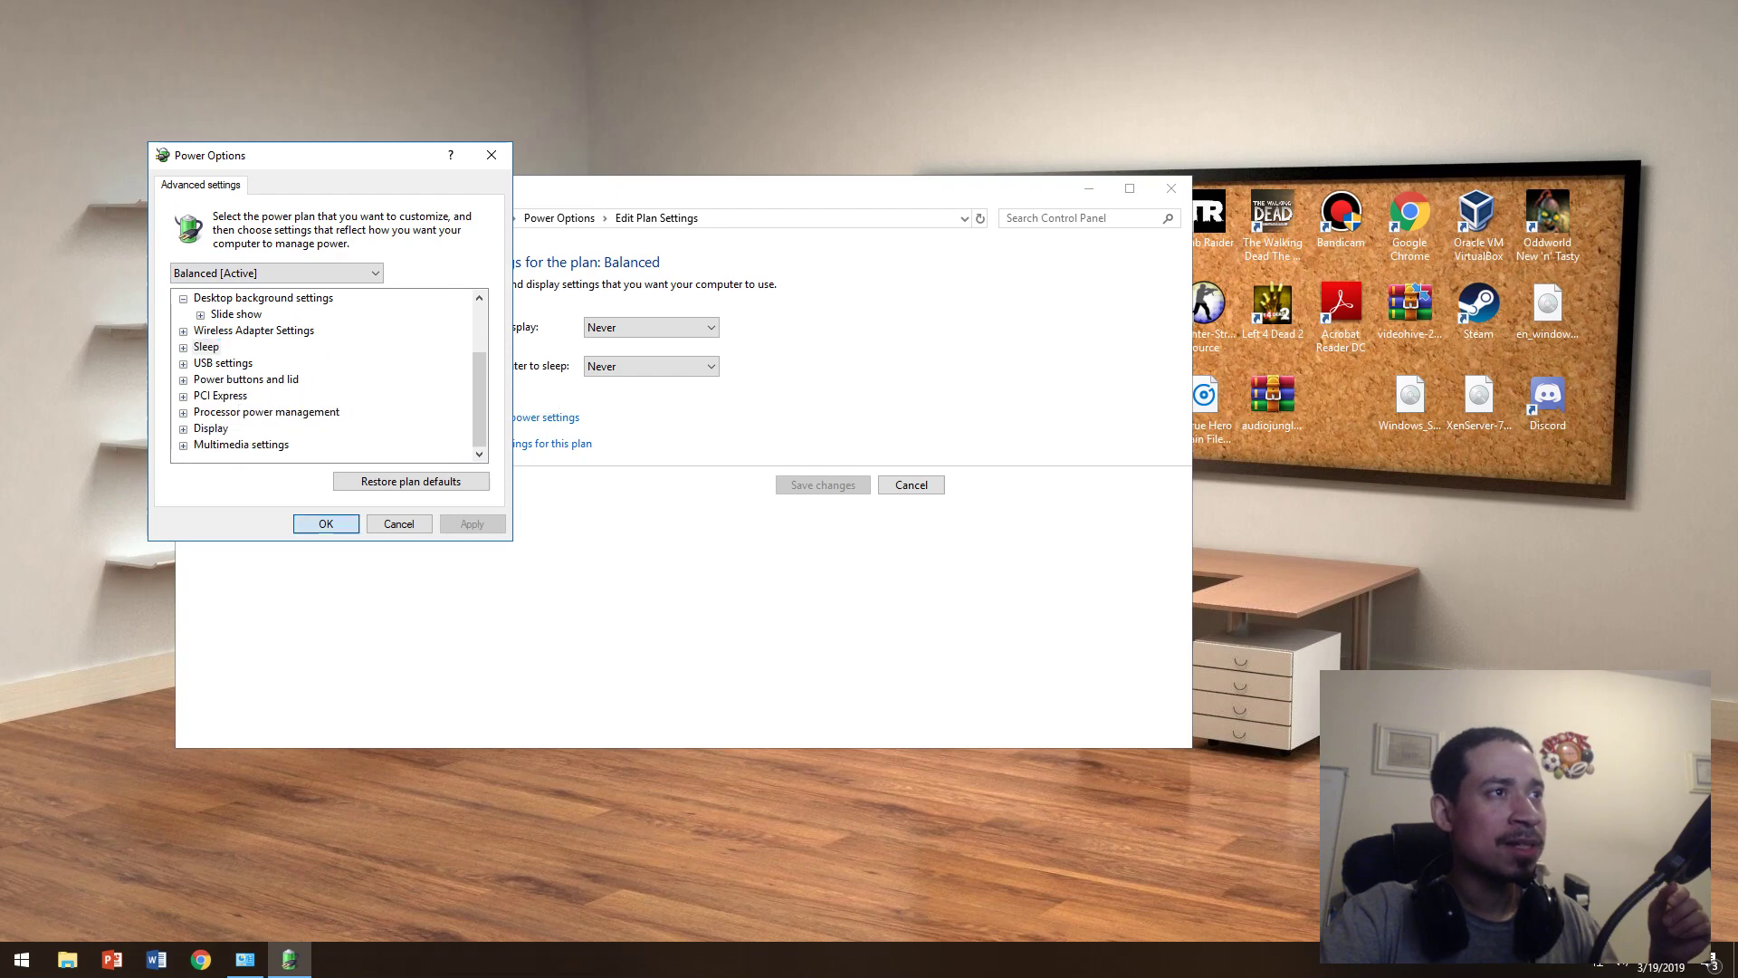
click(325, 523)
click(192, 217)
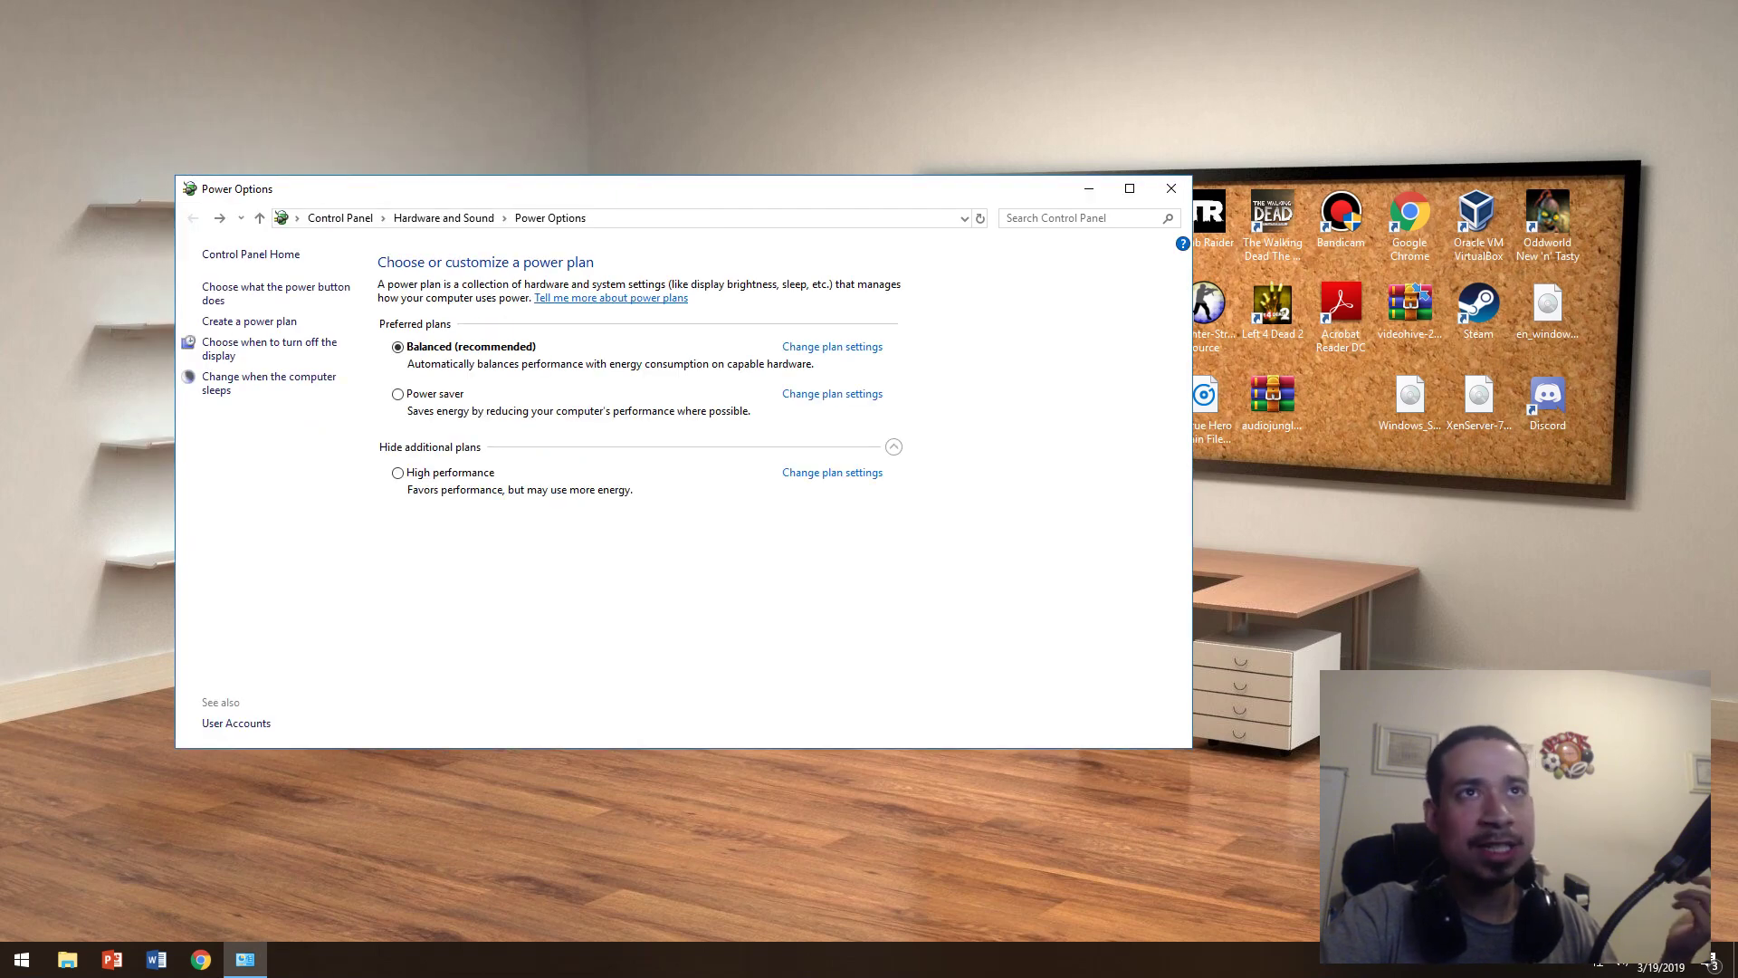
- Switch to Chrome and search Google for "power options laptop windows 10"
click(200, 959)
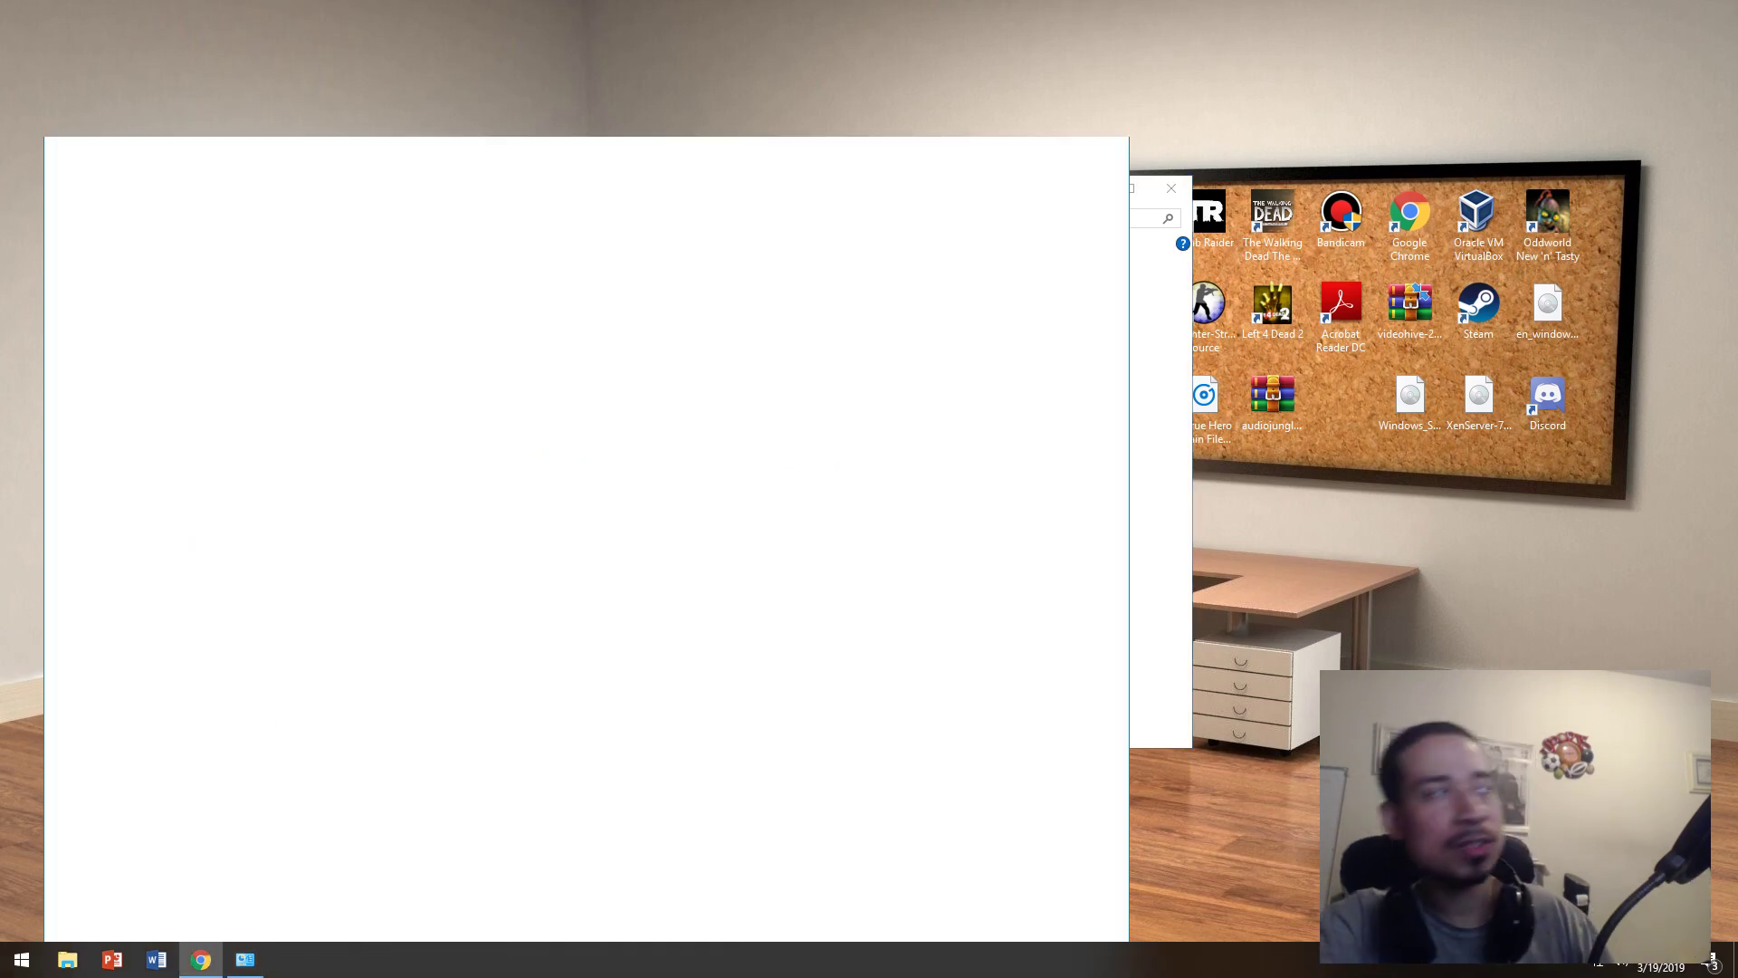
text(power opti)
text(ons)
key(Down)
key(Return)
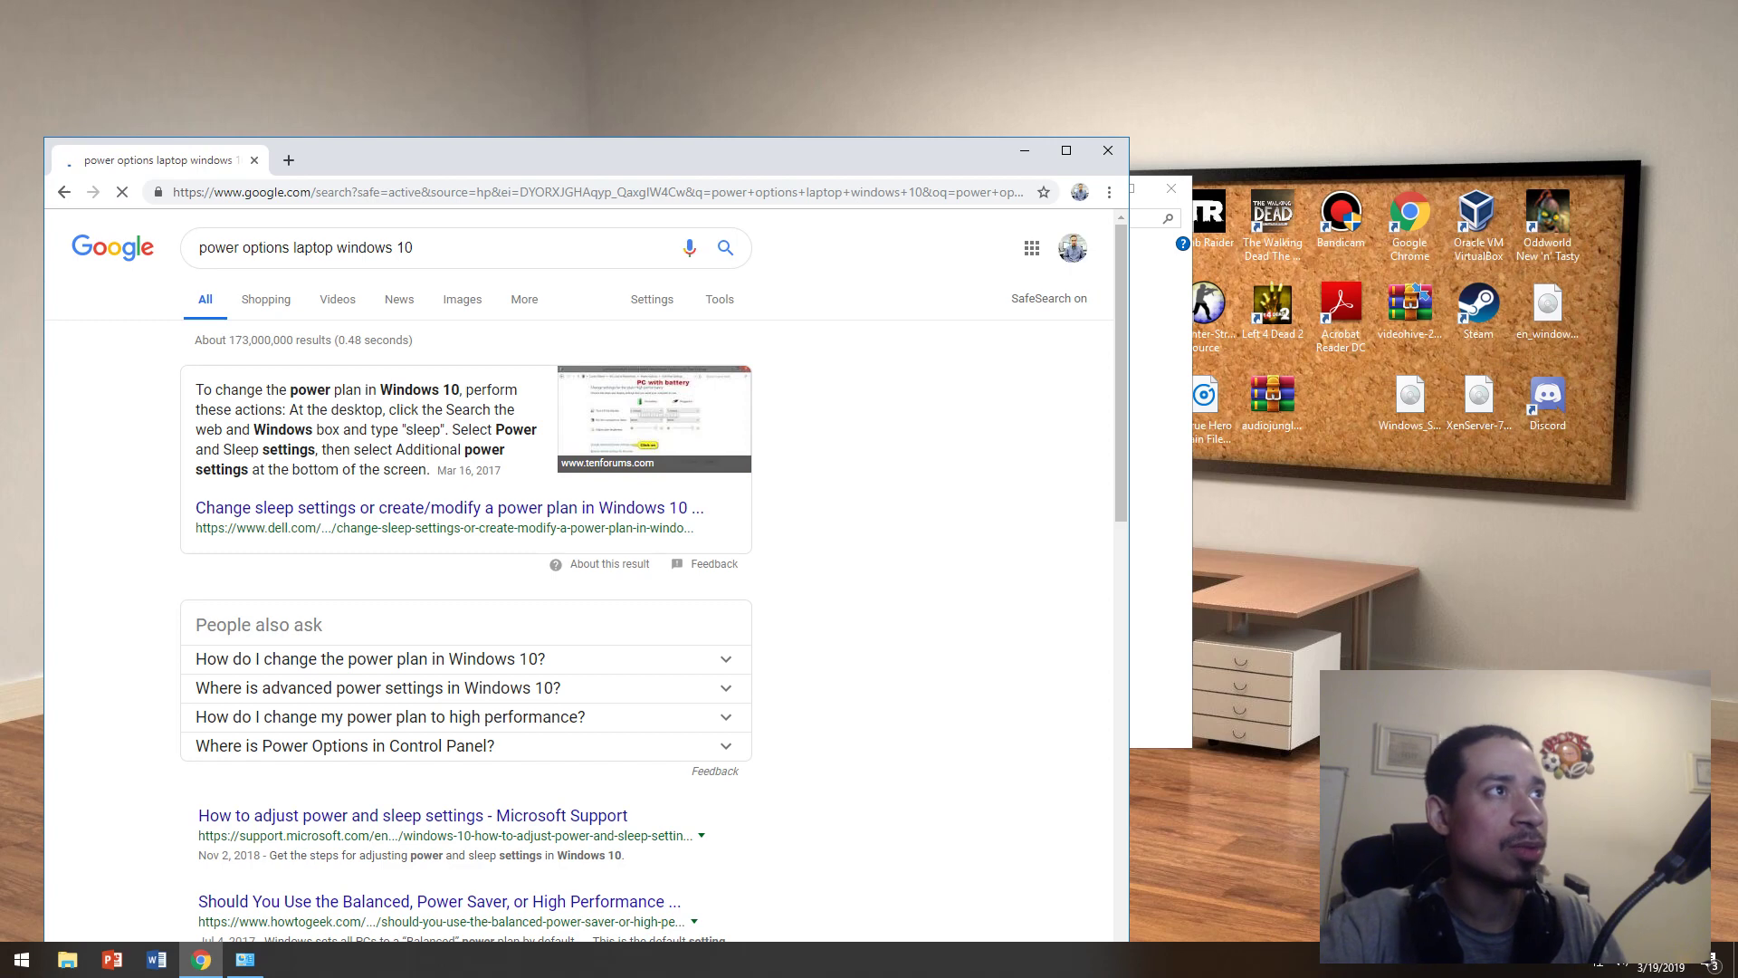
- Find an image of a laptop's Edit Plan Settings window and examine its on-battery and plugged-in options
click(461, 298)
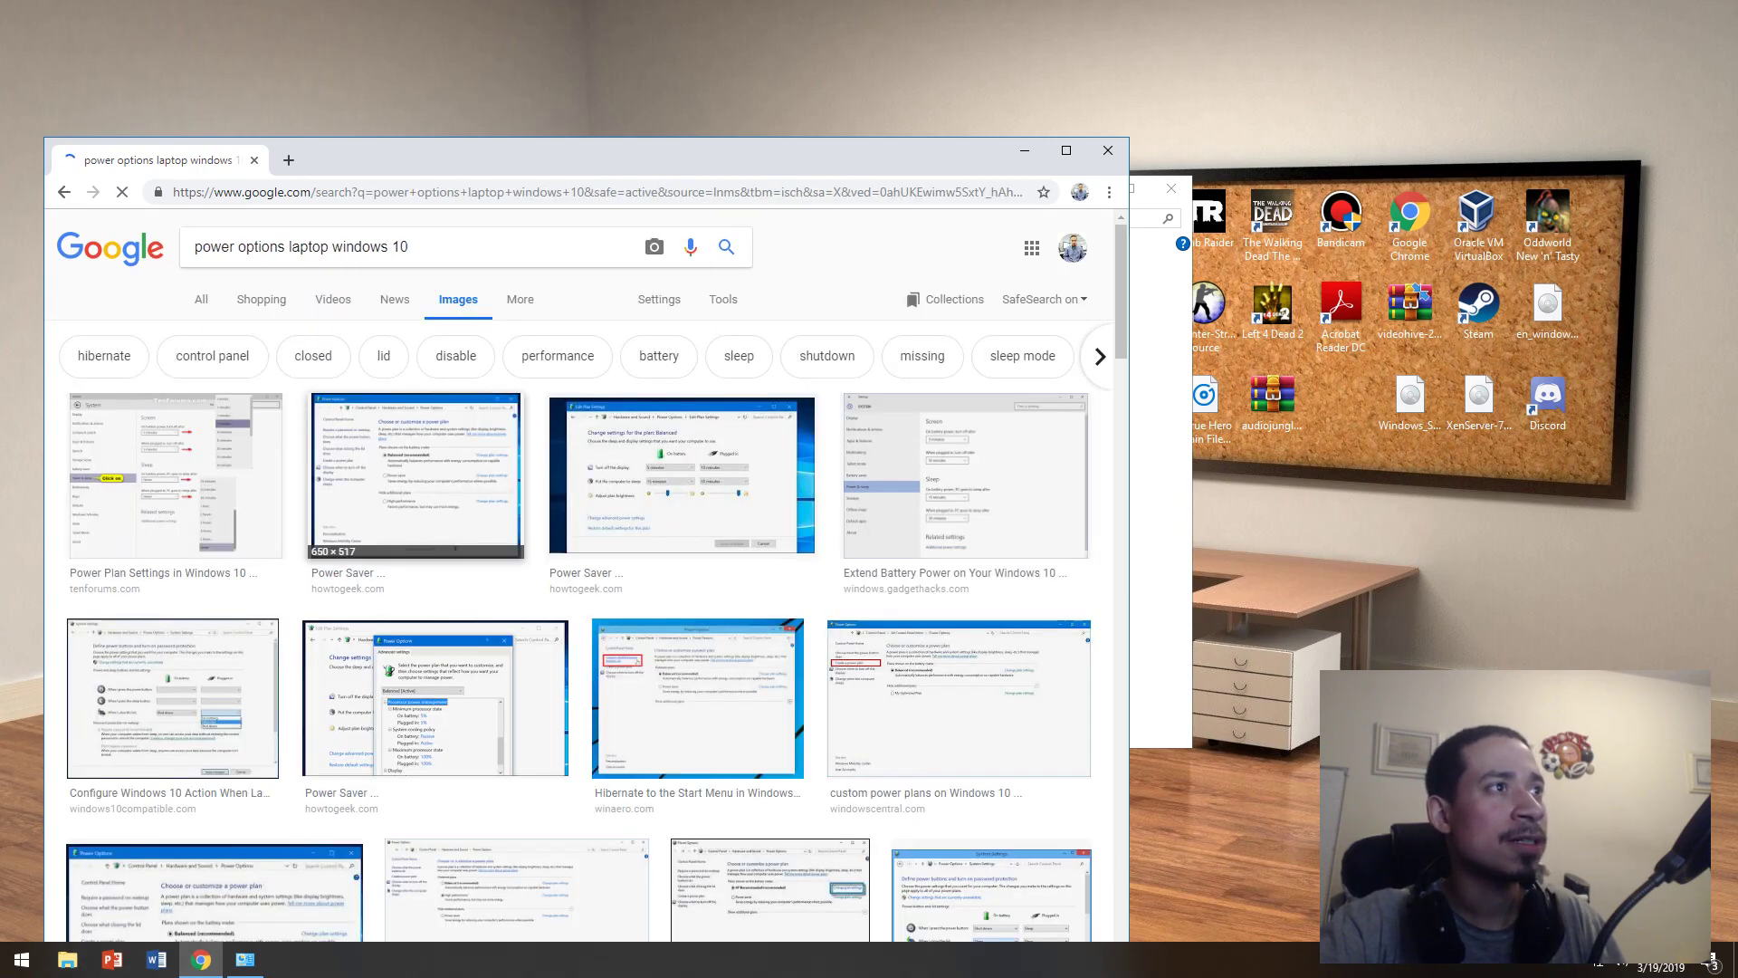
click(415, 470)
click(683, 288)
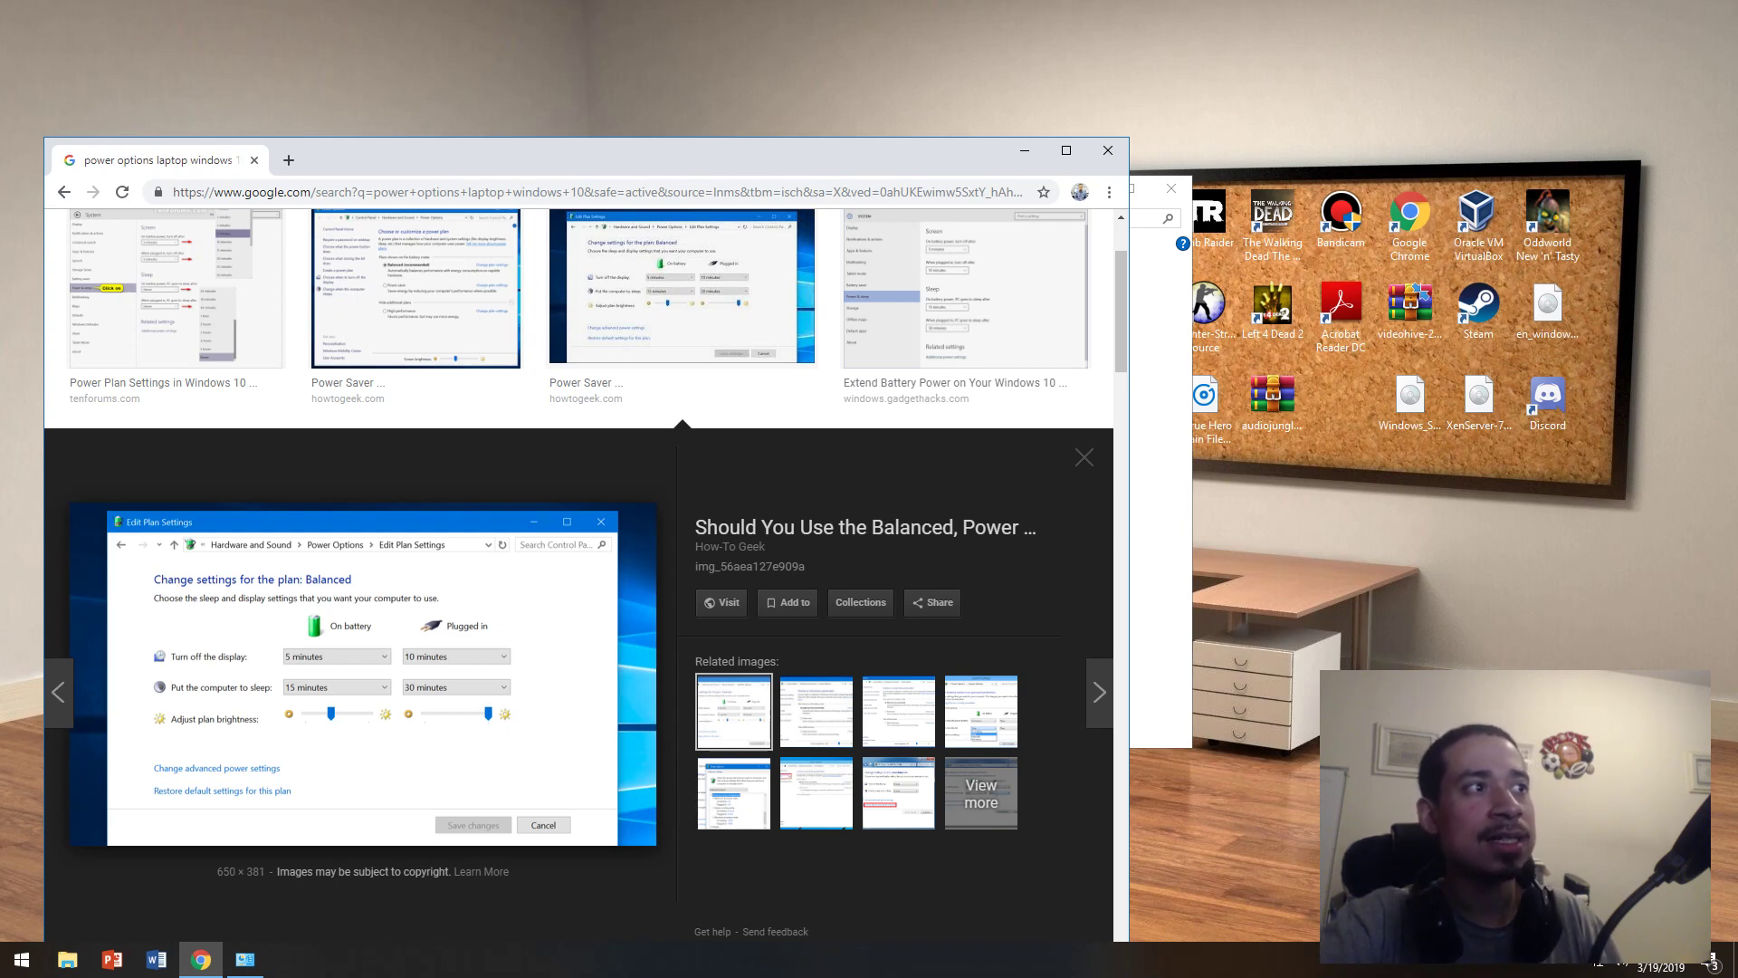
scroll(579, 544, up, 2)
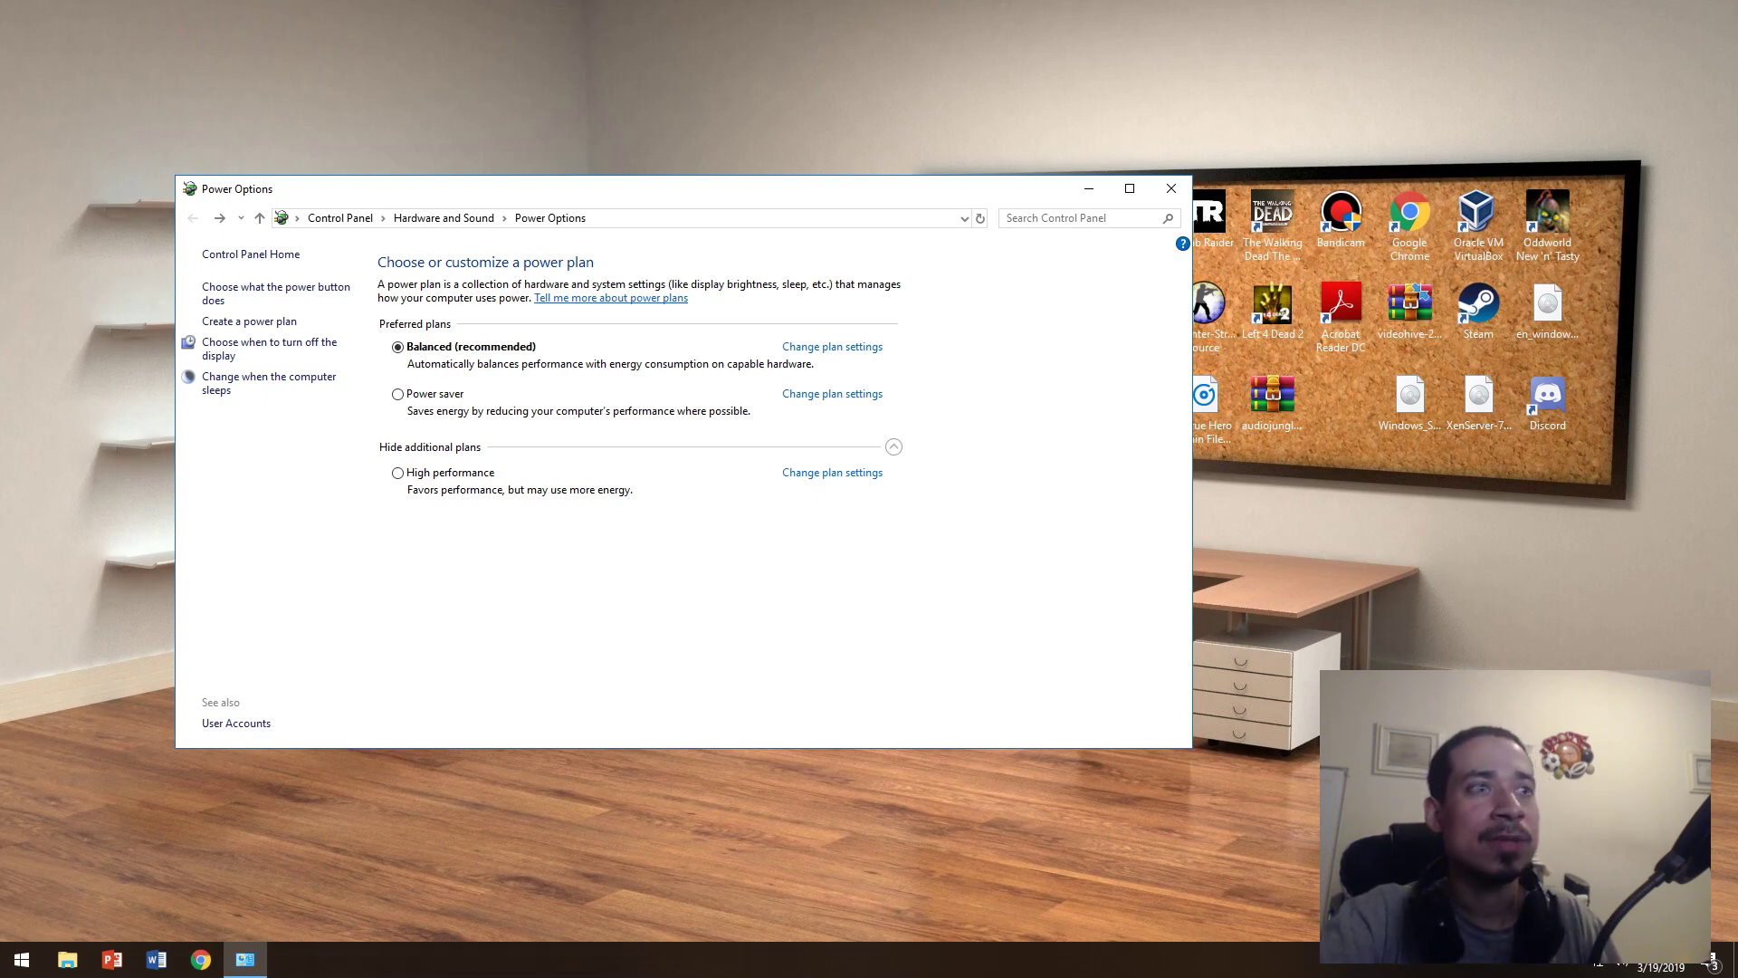
- Review the Balanced plan's display and sleep timeouts again and return to the Power Options overview
click(268, 342)
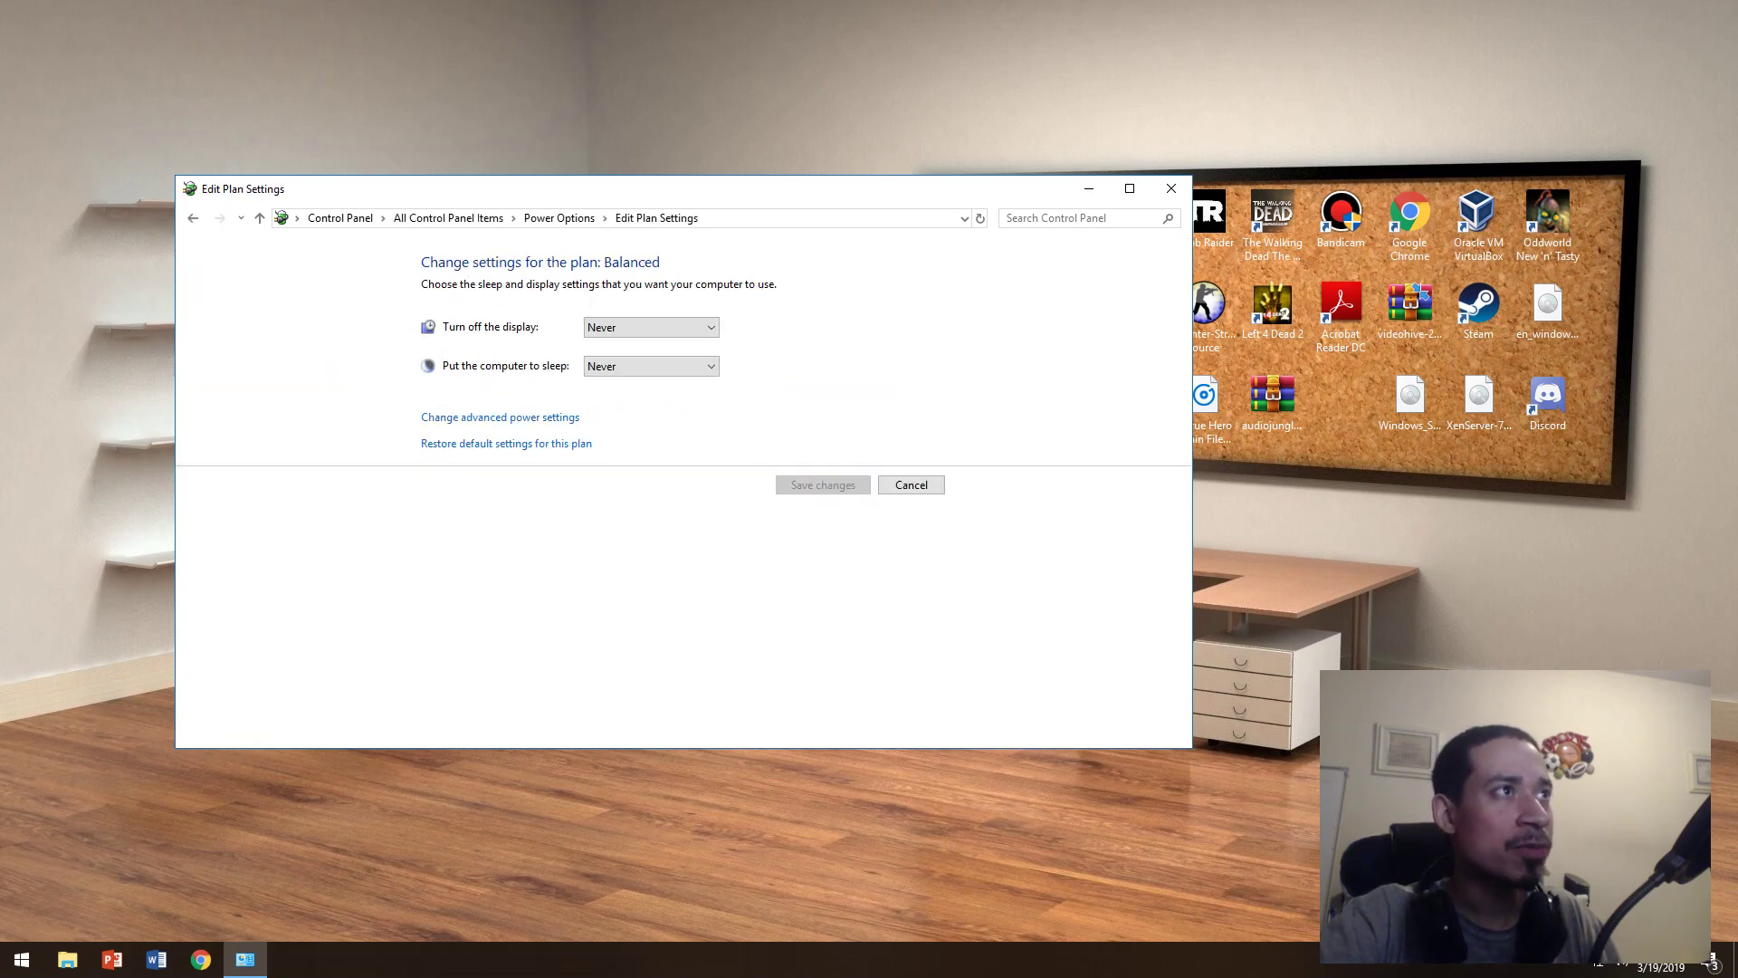
click(193, 217)
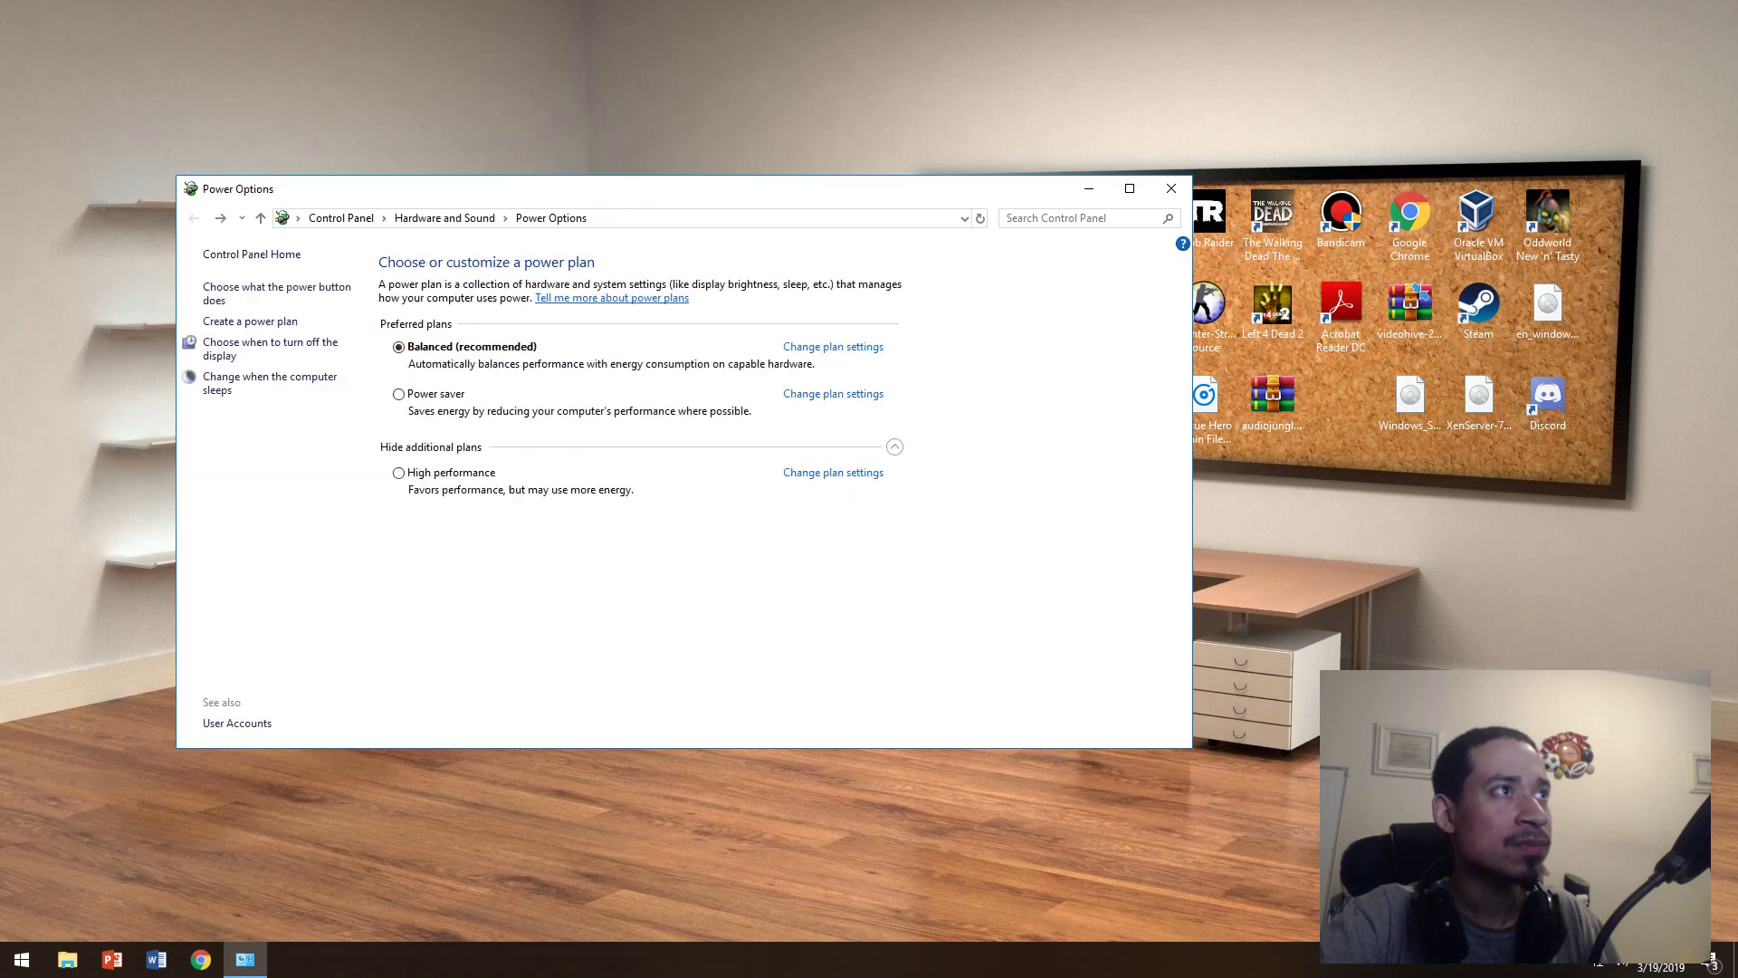
- Review the power button and shutdown settings, unlocking the unavailable ones, and close Power Options without saving
click(276, 287)
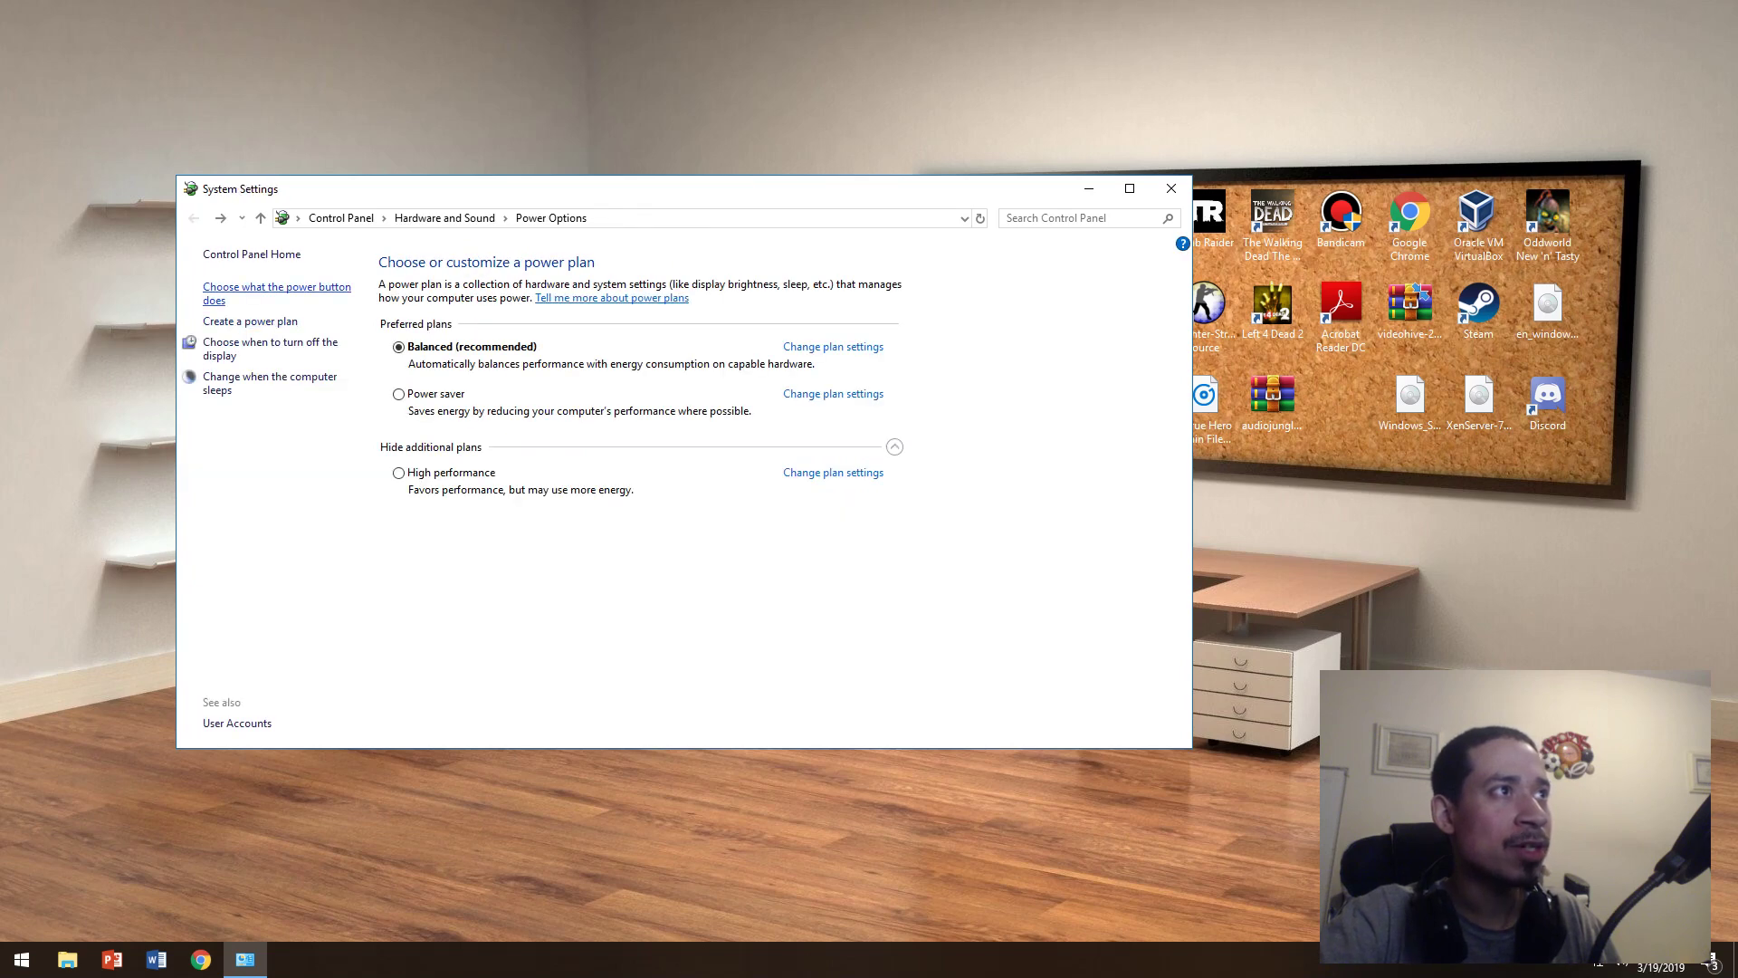
click(703, 381)
key(Escape)
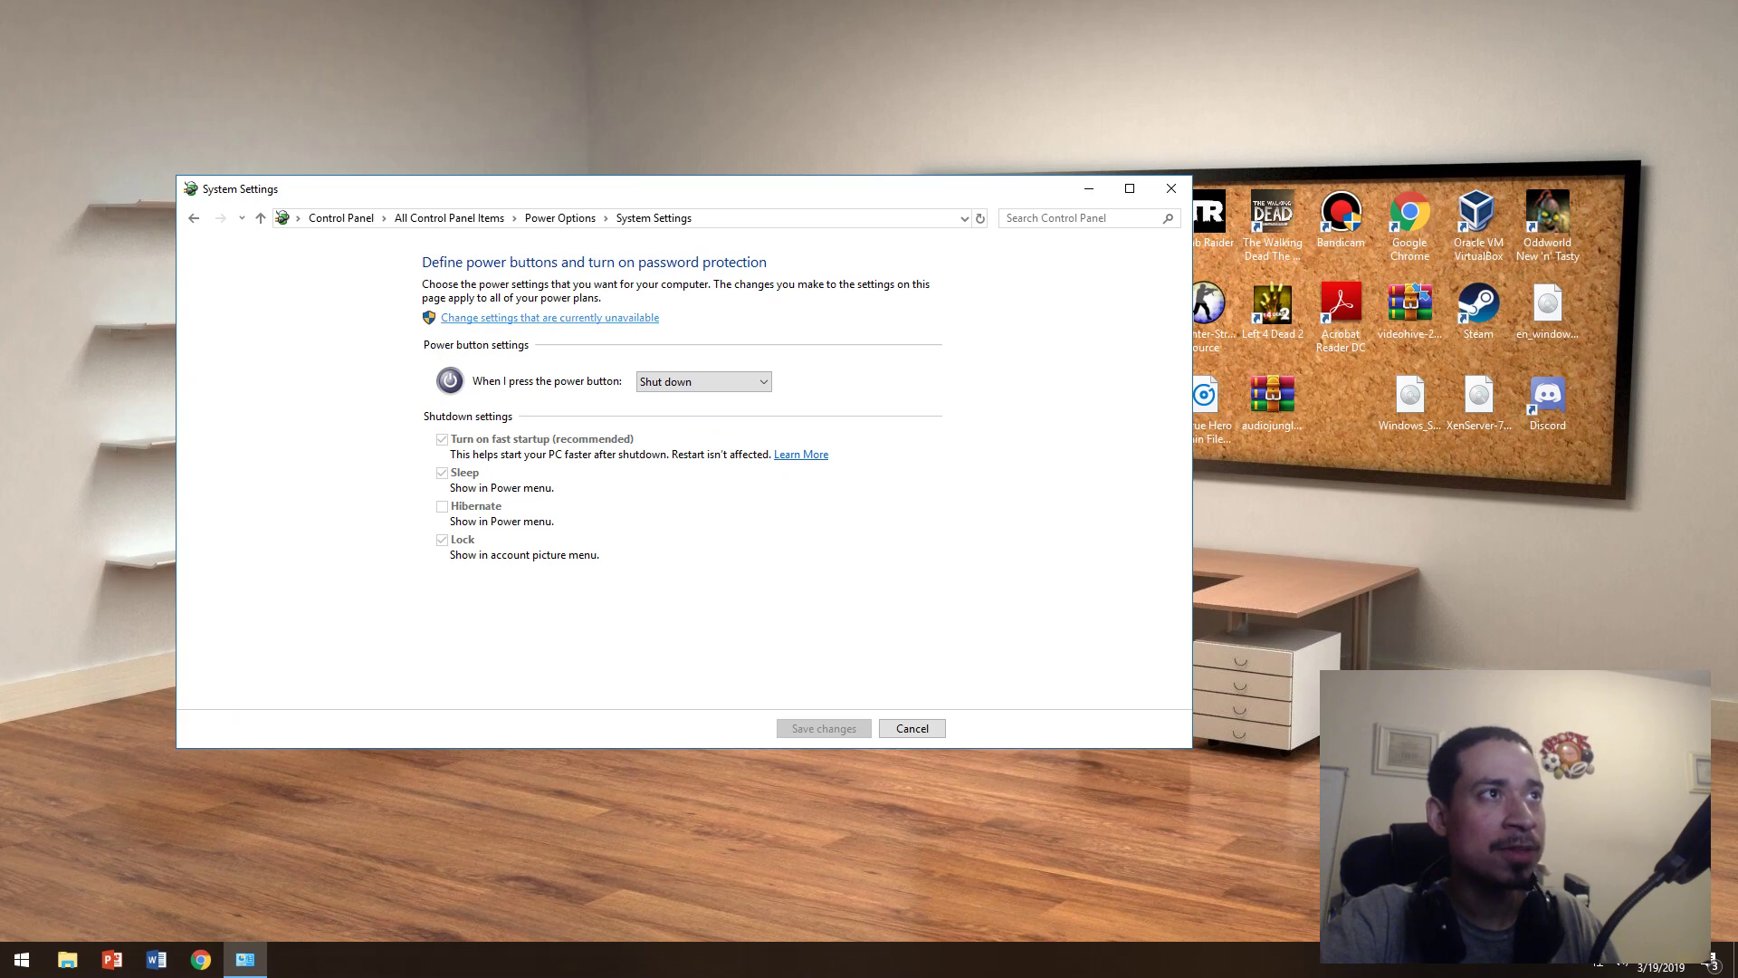
click(550, 318)
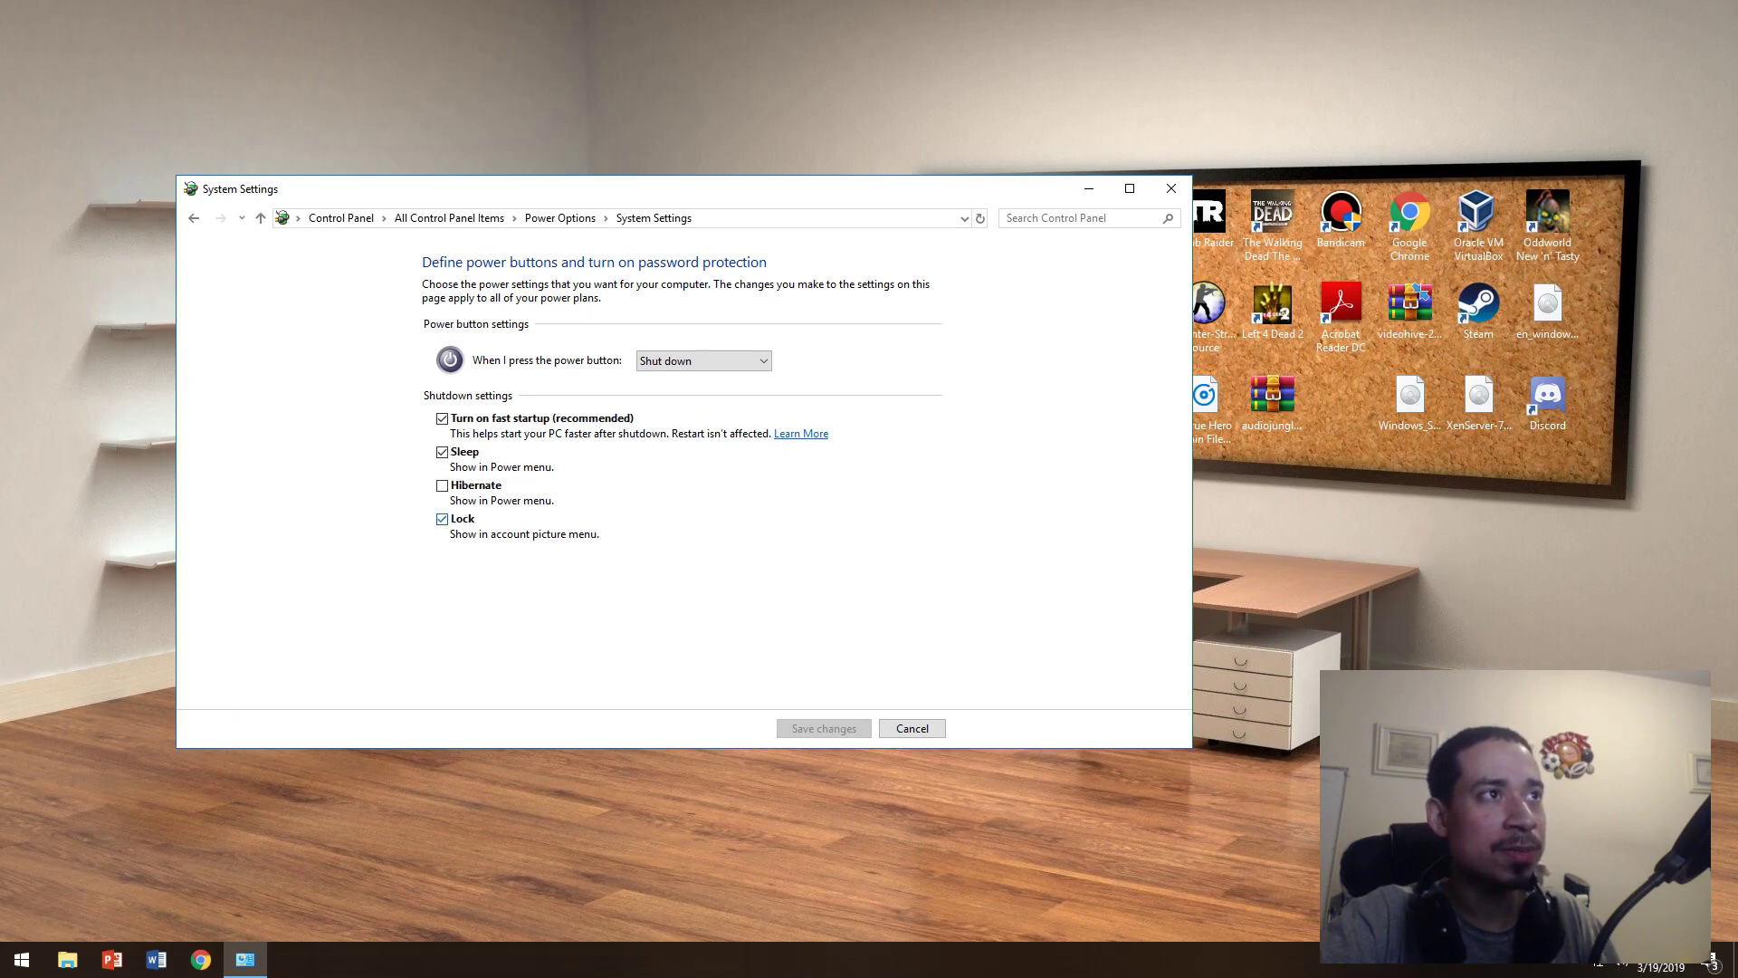
click(911, 728)
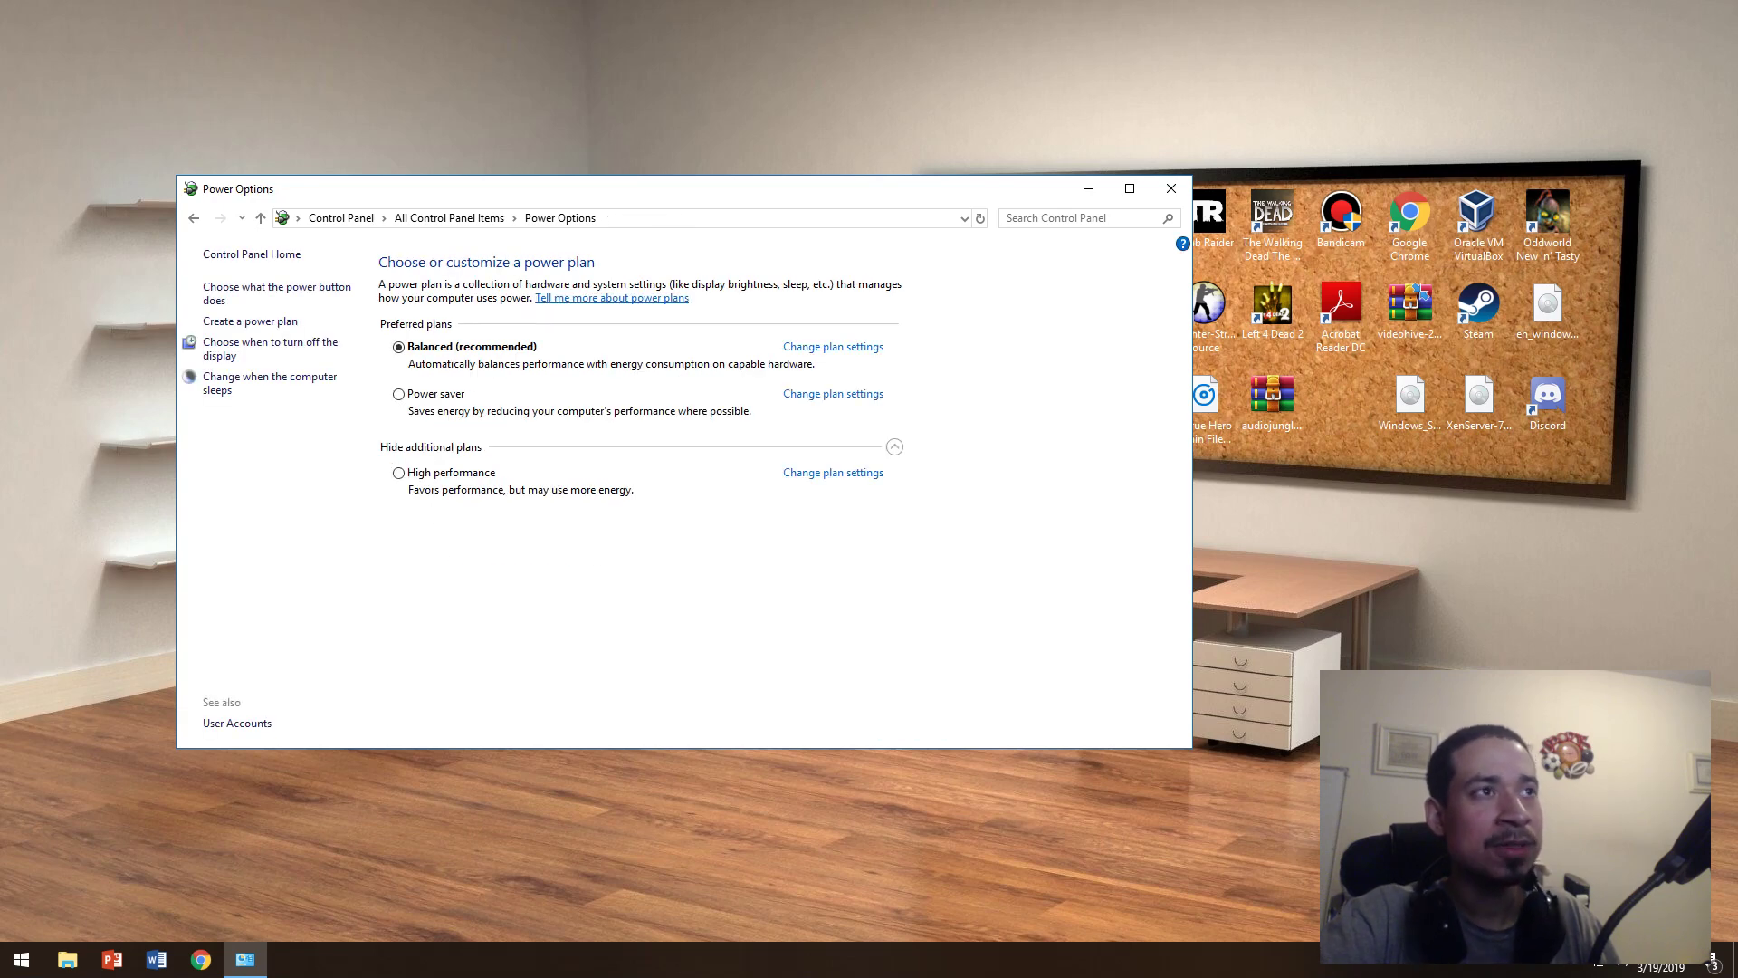
click(1171, 188)
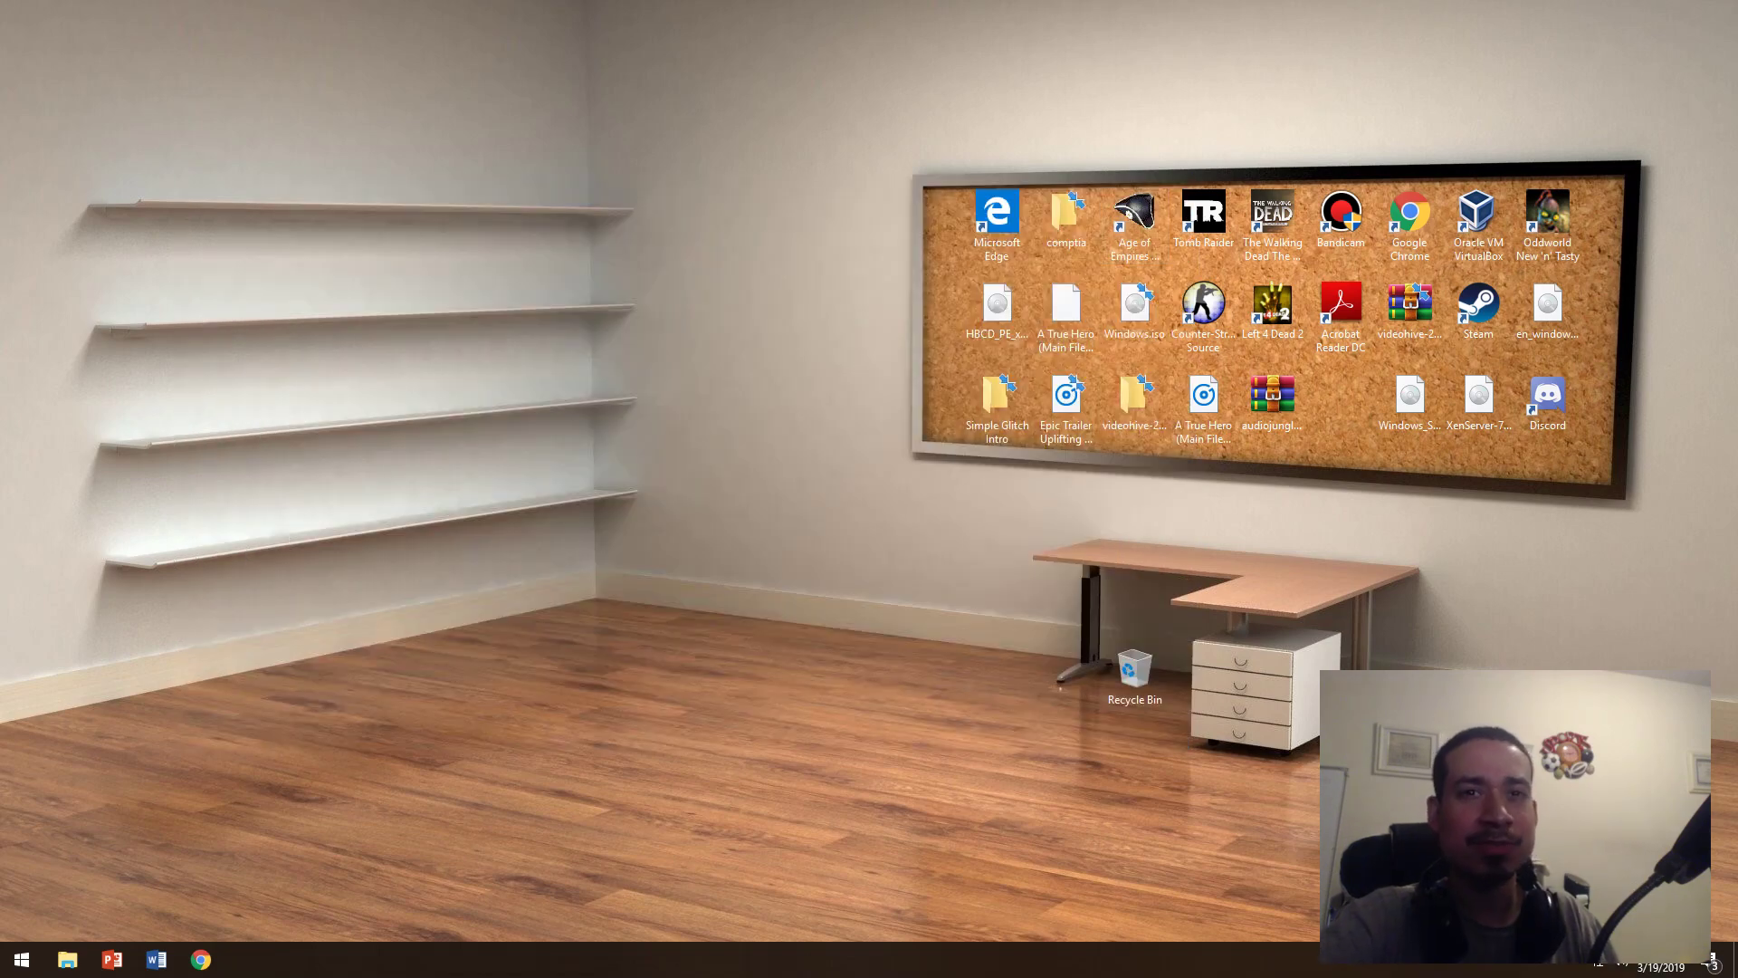
- Open Device Manager through the system search and move its window toward the middle of the desktop
key(super)
text(se)
key(BackSpace)
key(BackSpace)
text(de)
key(Return)
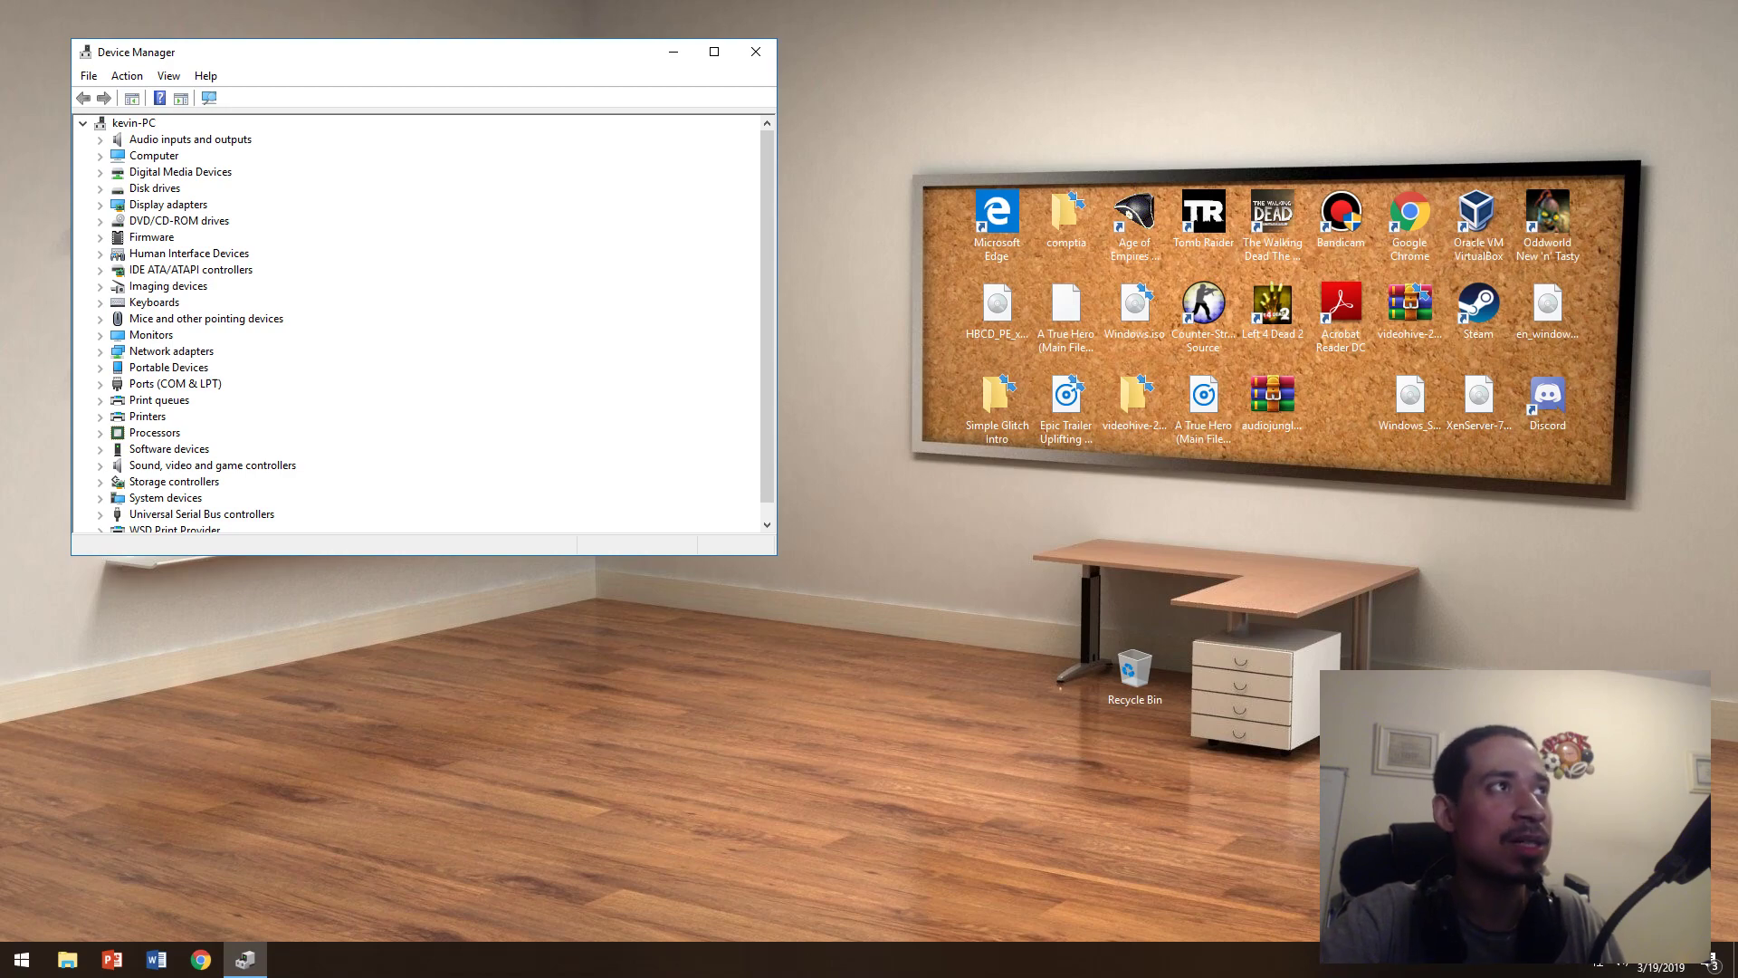
drag(330, 53, 571, 220)
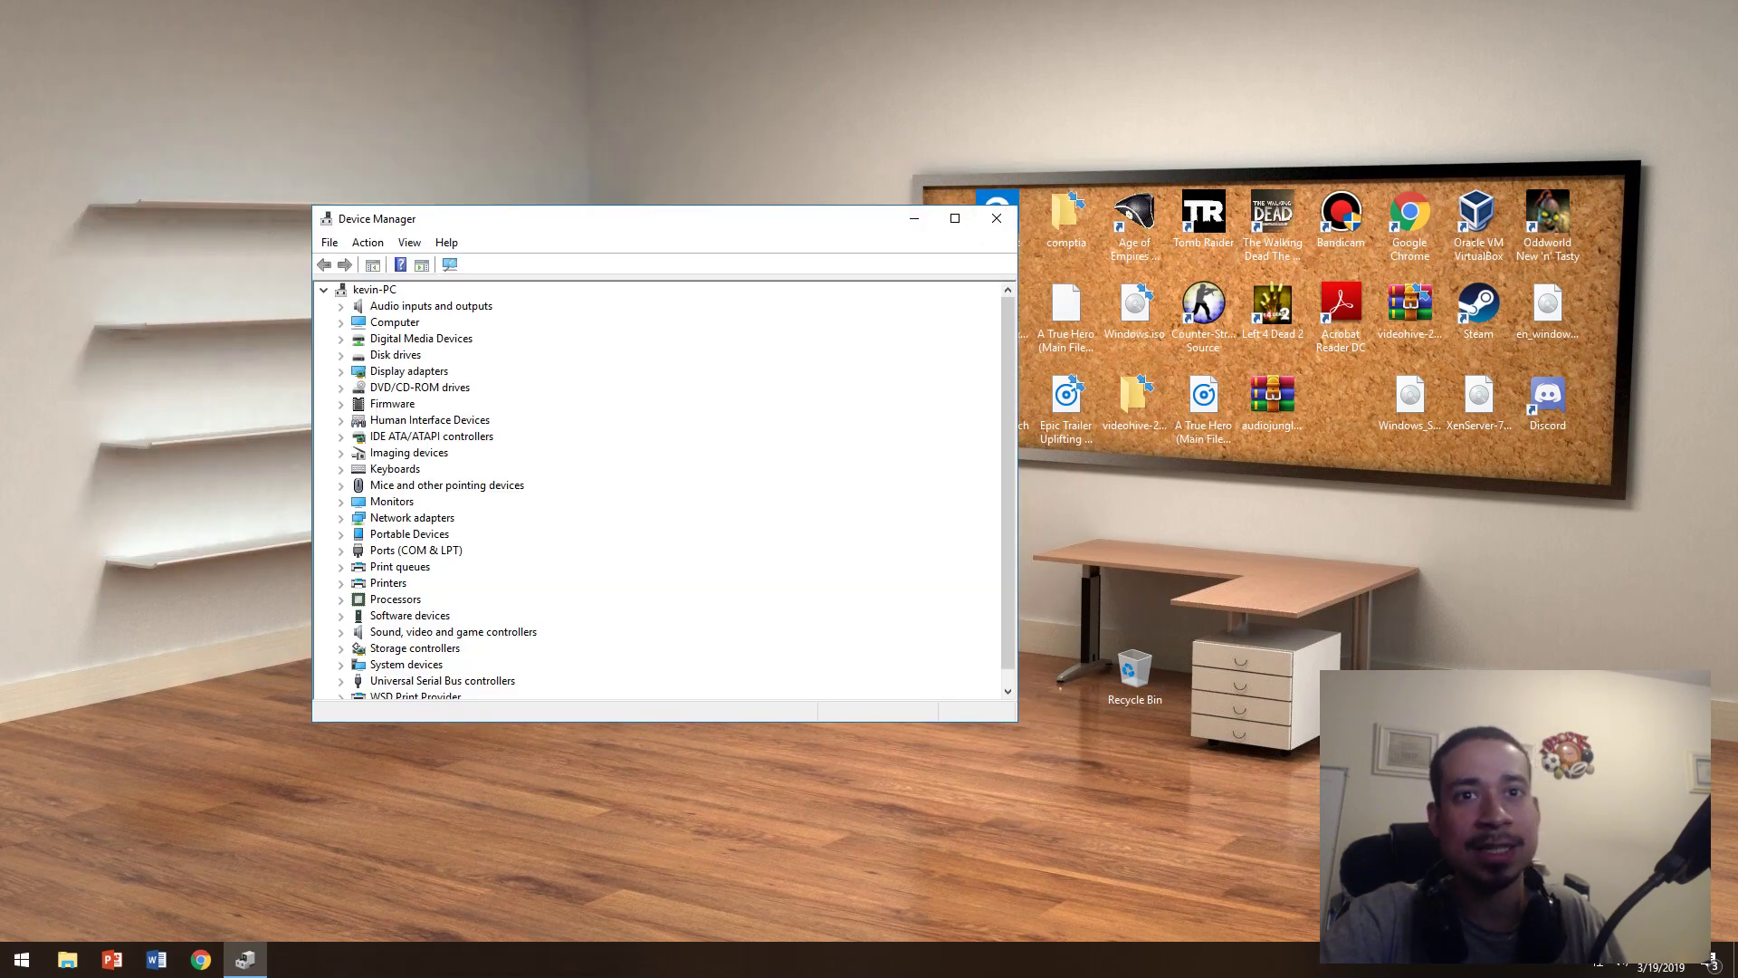
- Look inside the audio inputs and outputs, computer and display adapters categories, collapsing each one again
click(341, 306)
click(340, 306)
click(340, 322)
click(340, 322)
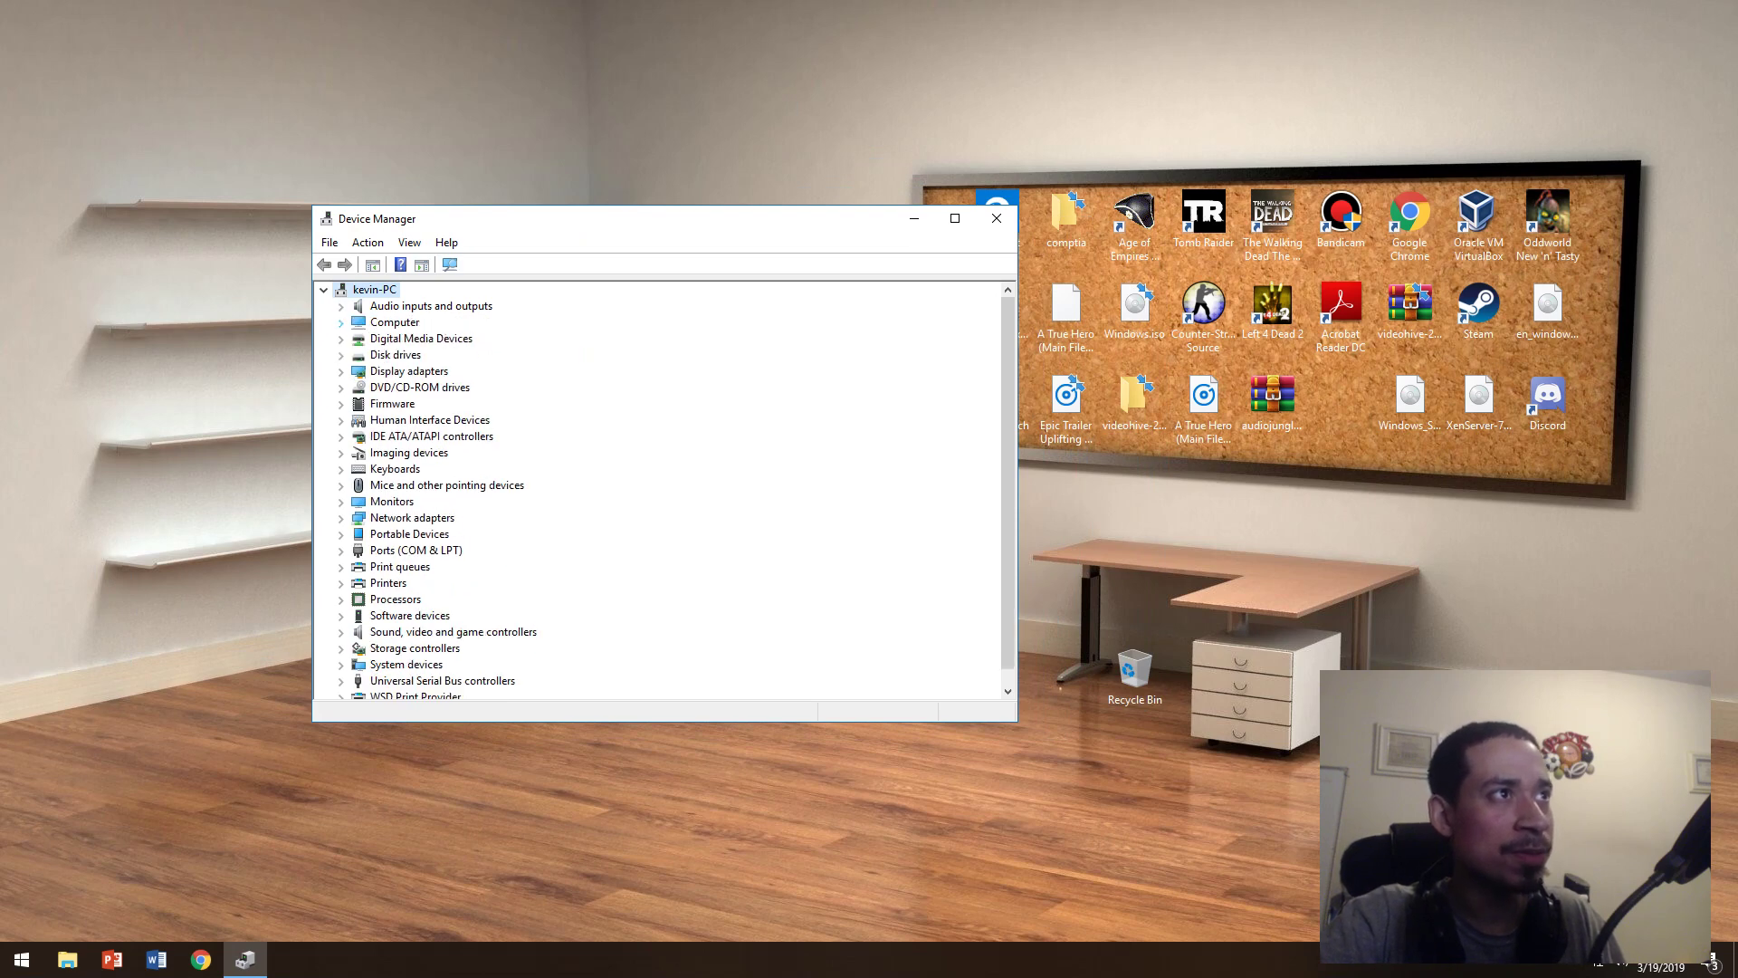
click(395, 354)
click(340, 371)
click(392, 419)
click(340, 371)
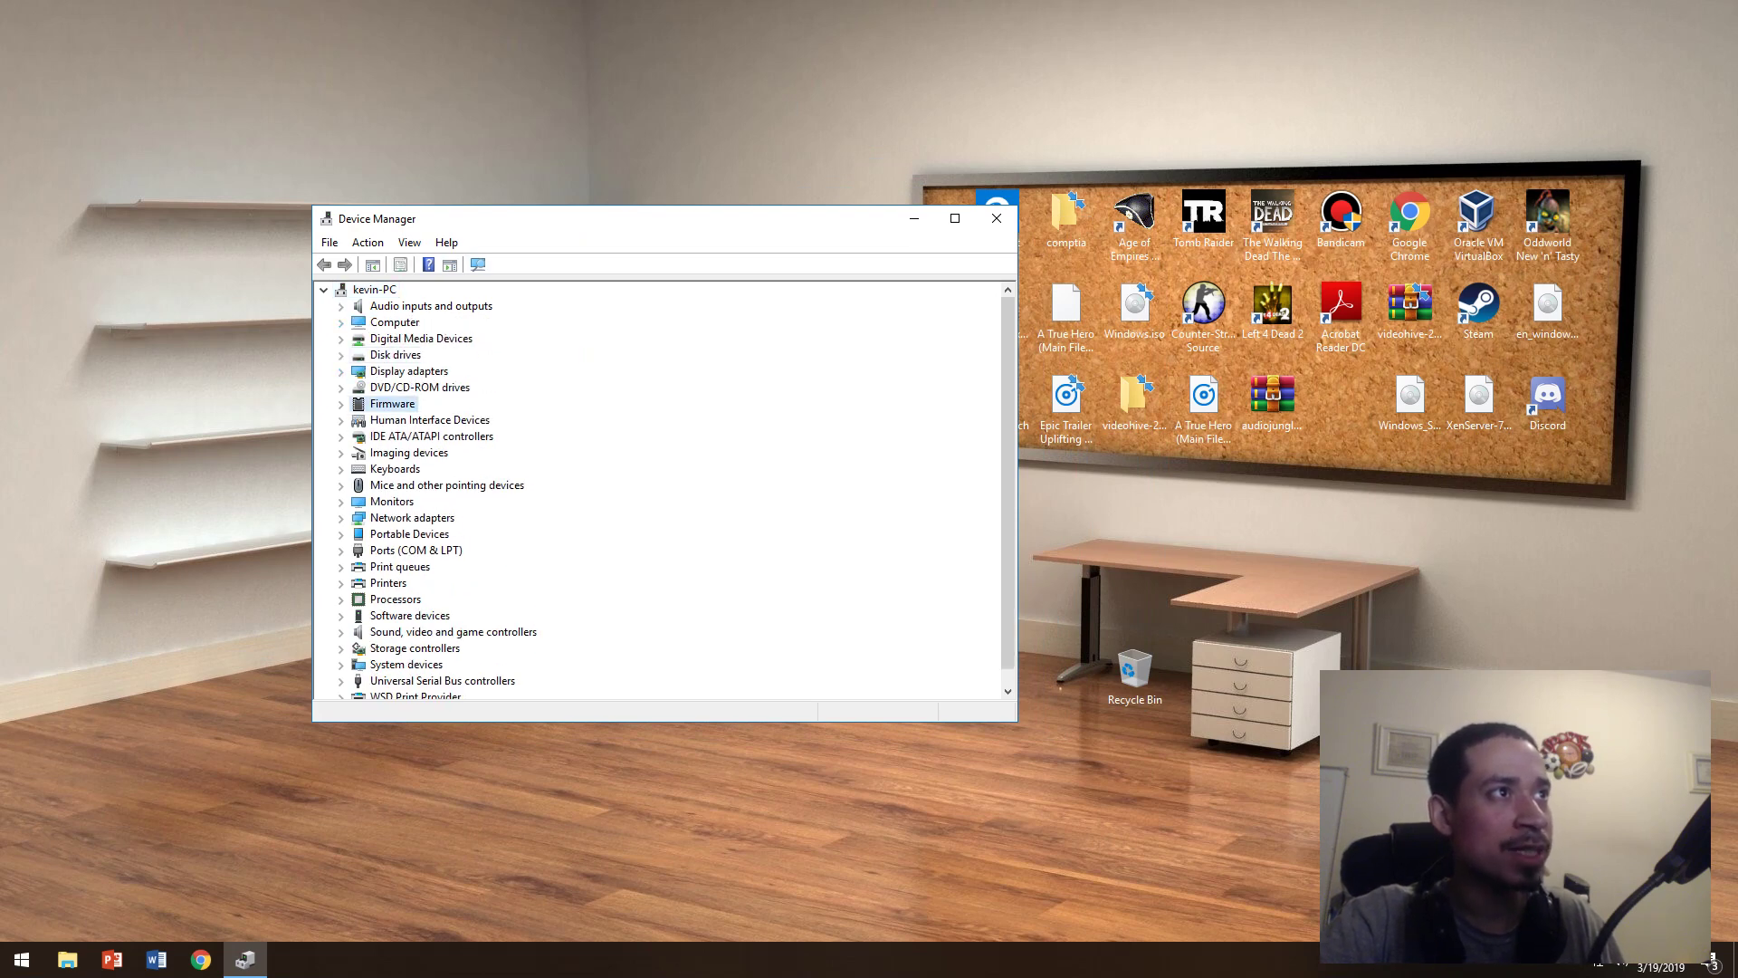
- Expand the display adapters and open the properties of the NVIDIA GeForce GTX 1080
double_click(408, 371)
click(449, 387)
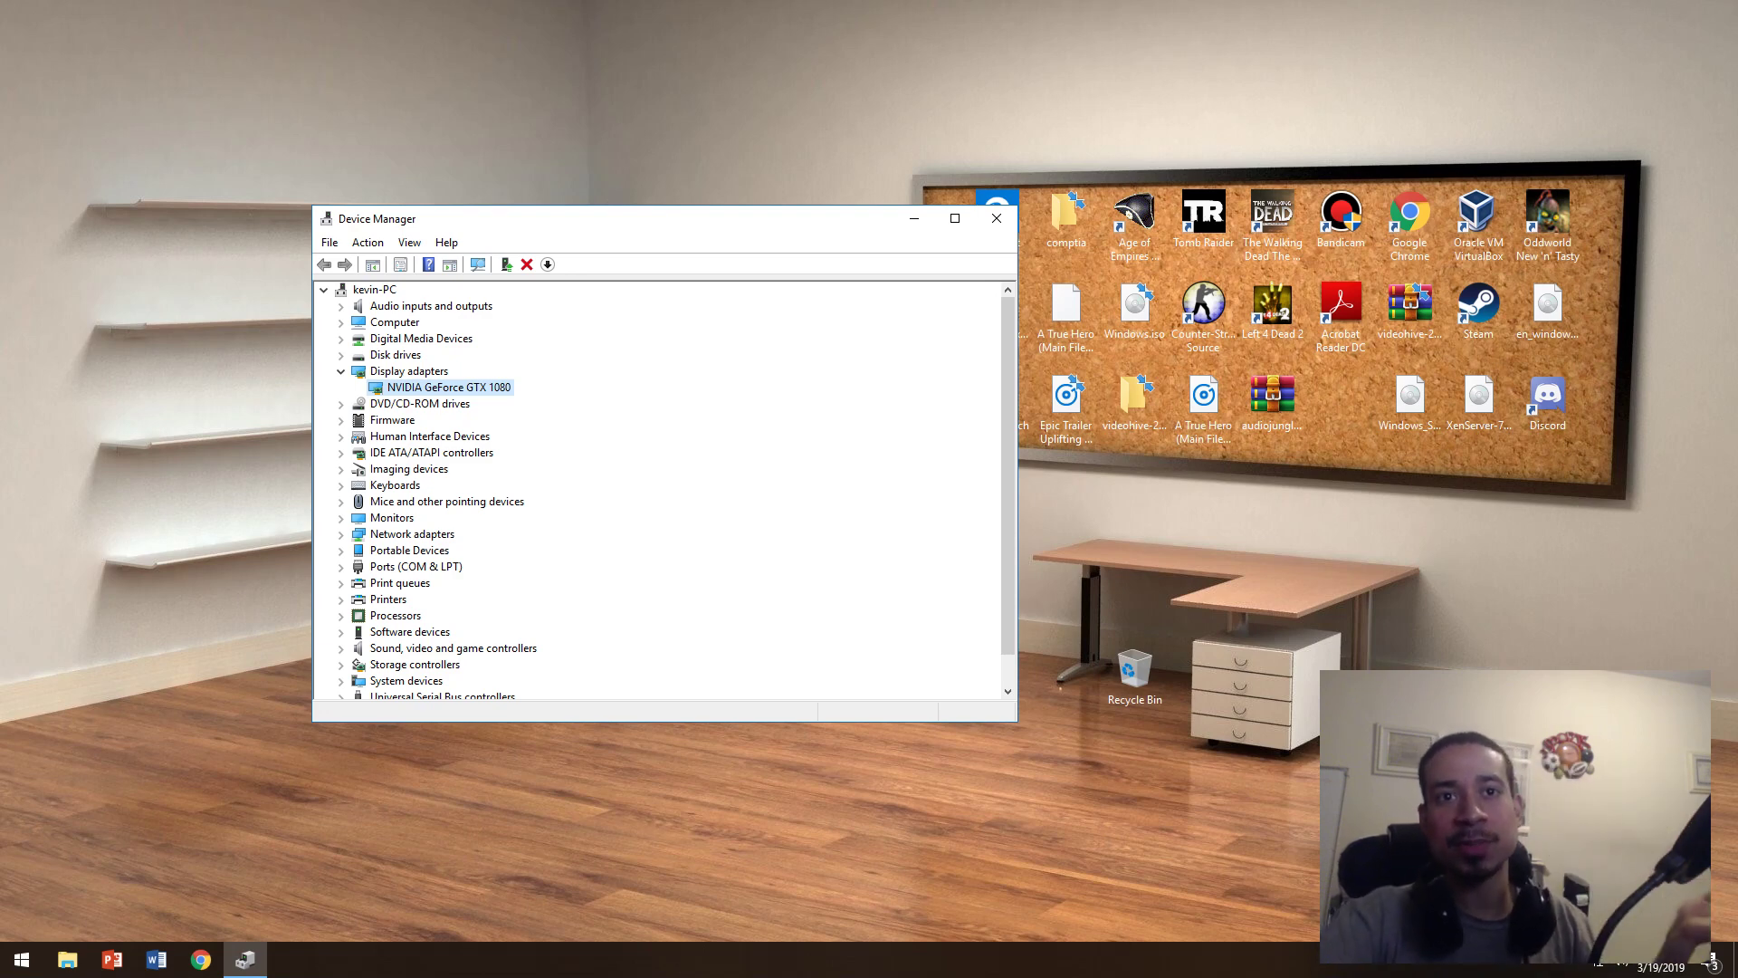
right_click(441, 388)
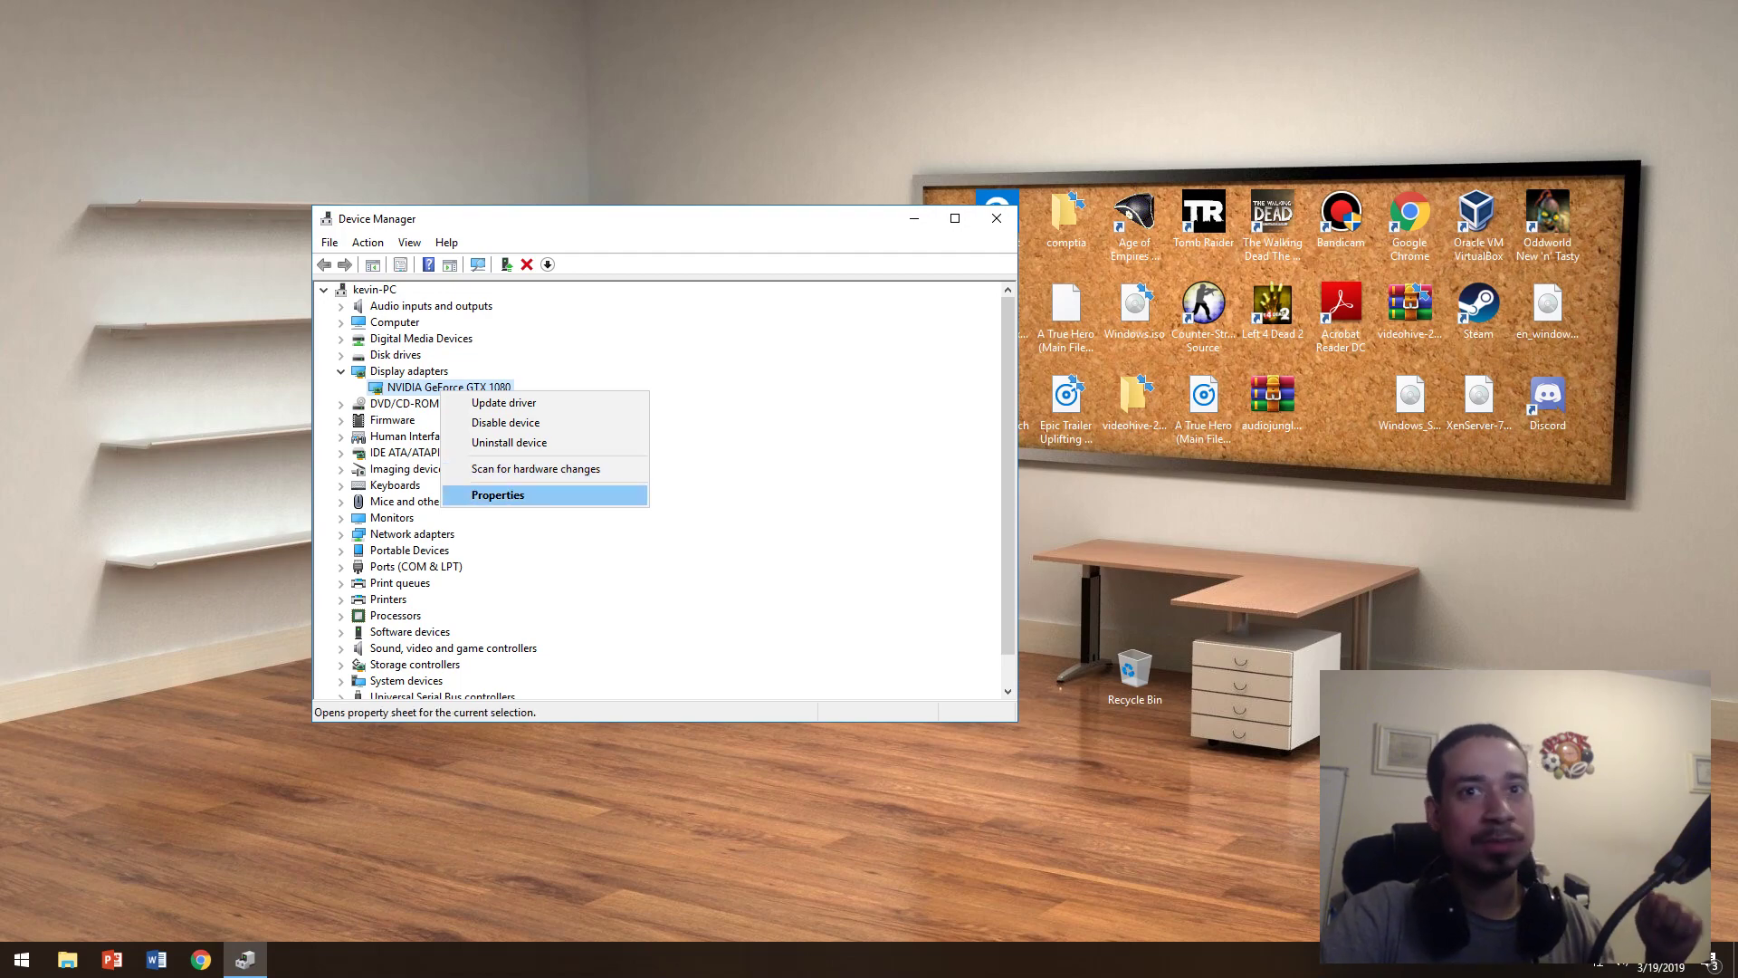
click(497, 495)
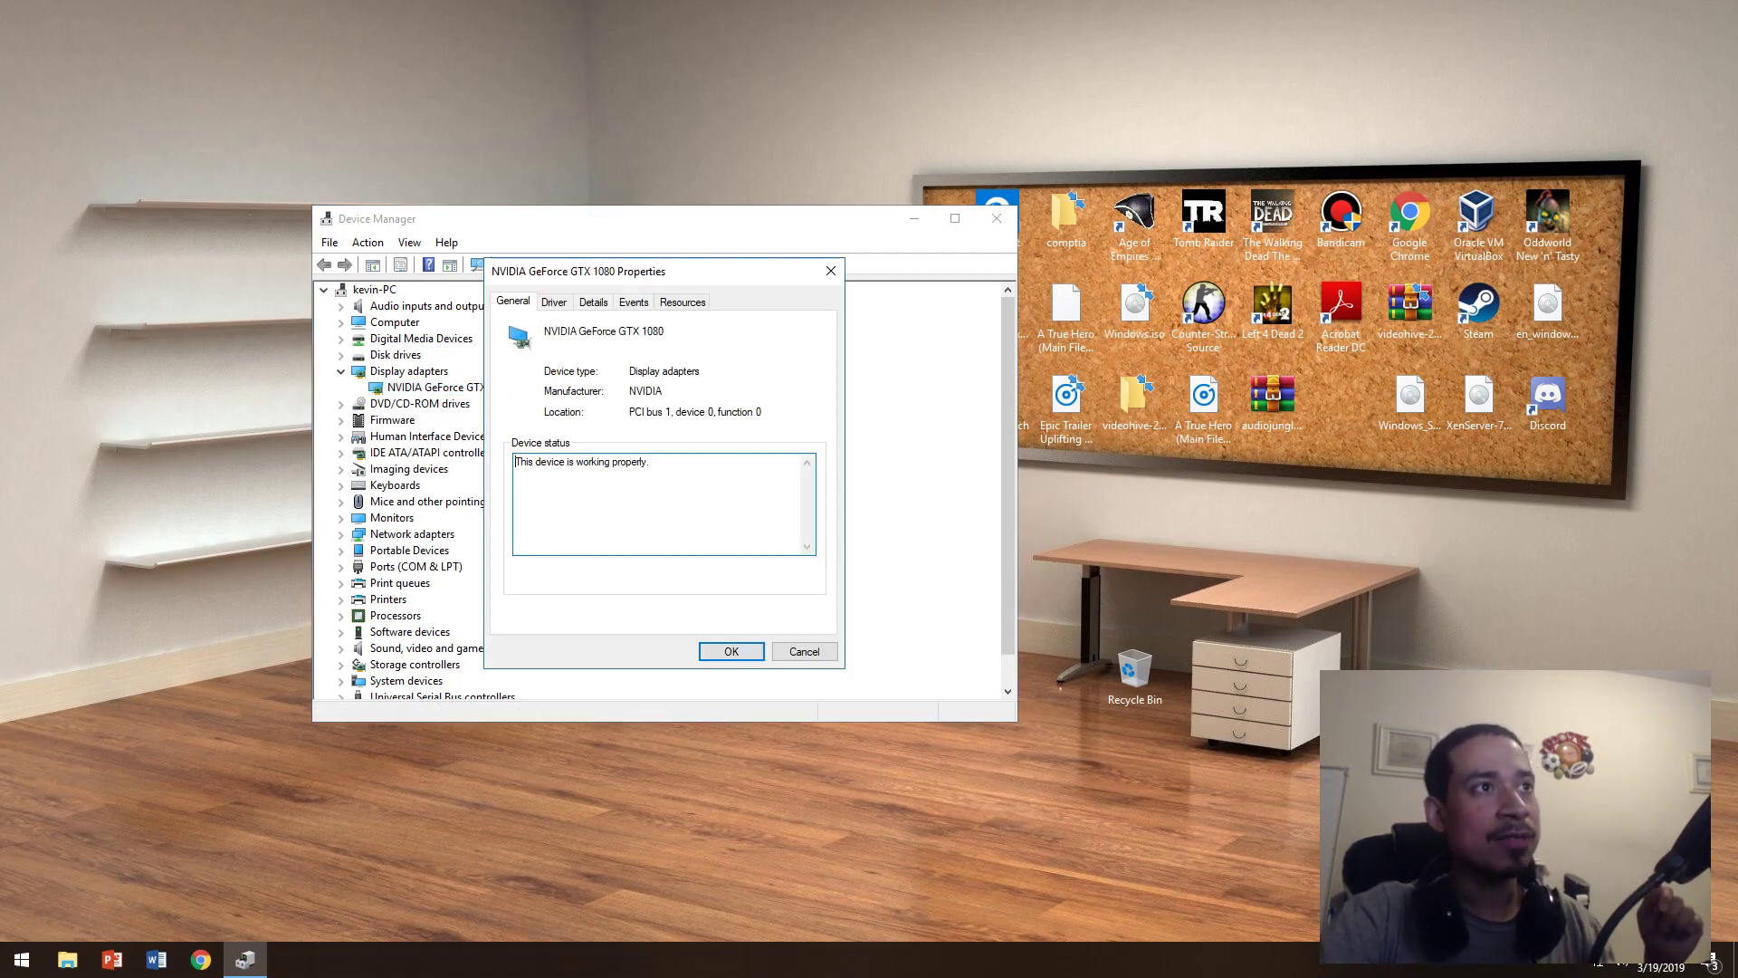
- Examine the graphics card's driver, details, events, resources and general information, and close its properties without changes
key(ctrl+Tab)
key(ctrl+Tab)
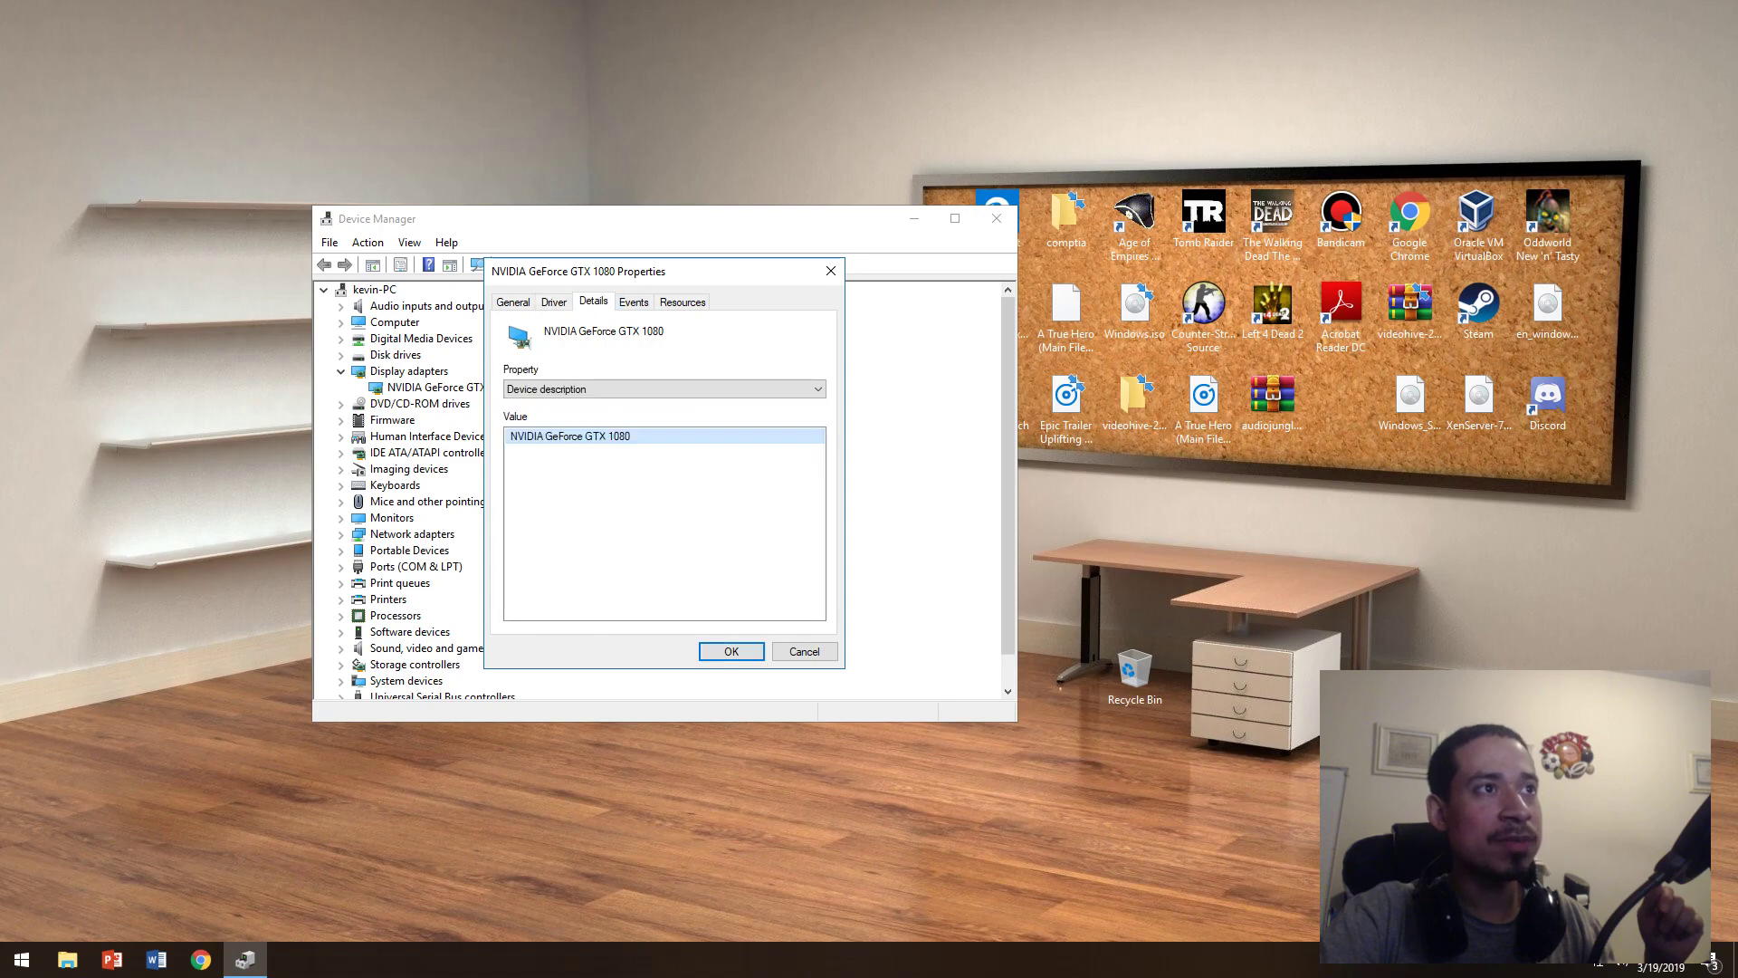
key(ctrl+shift+Tab)
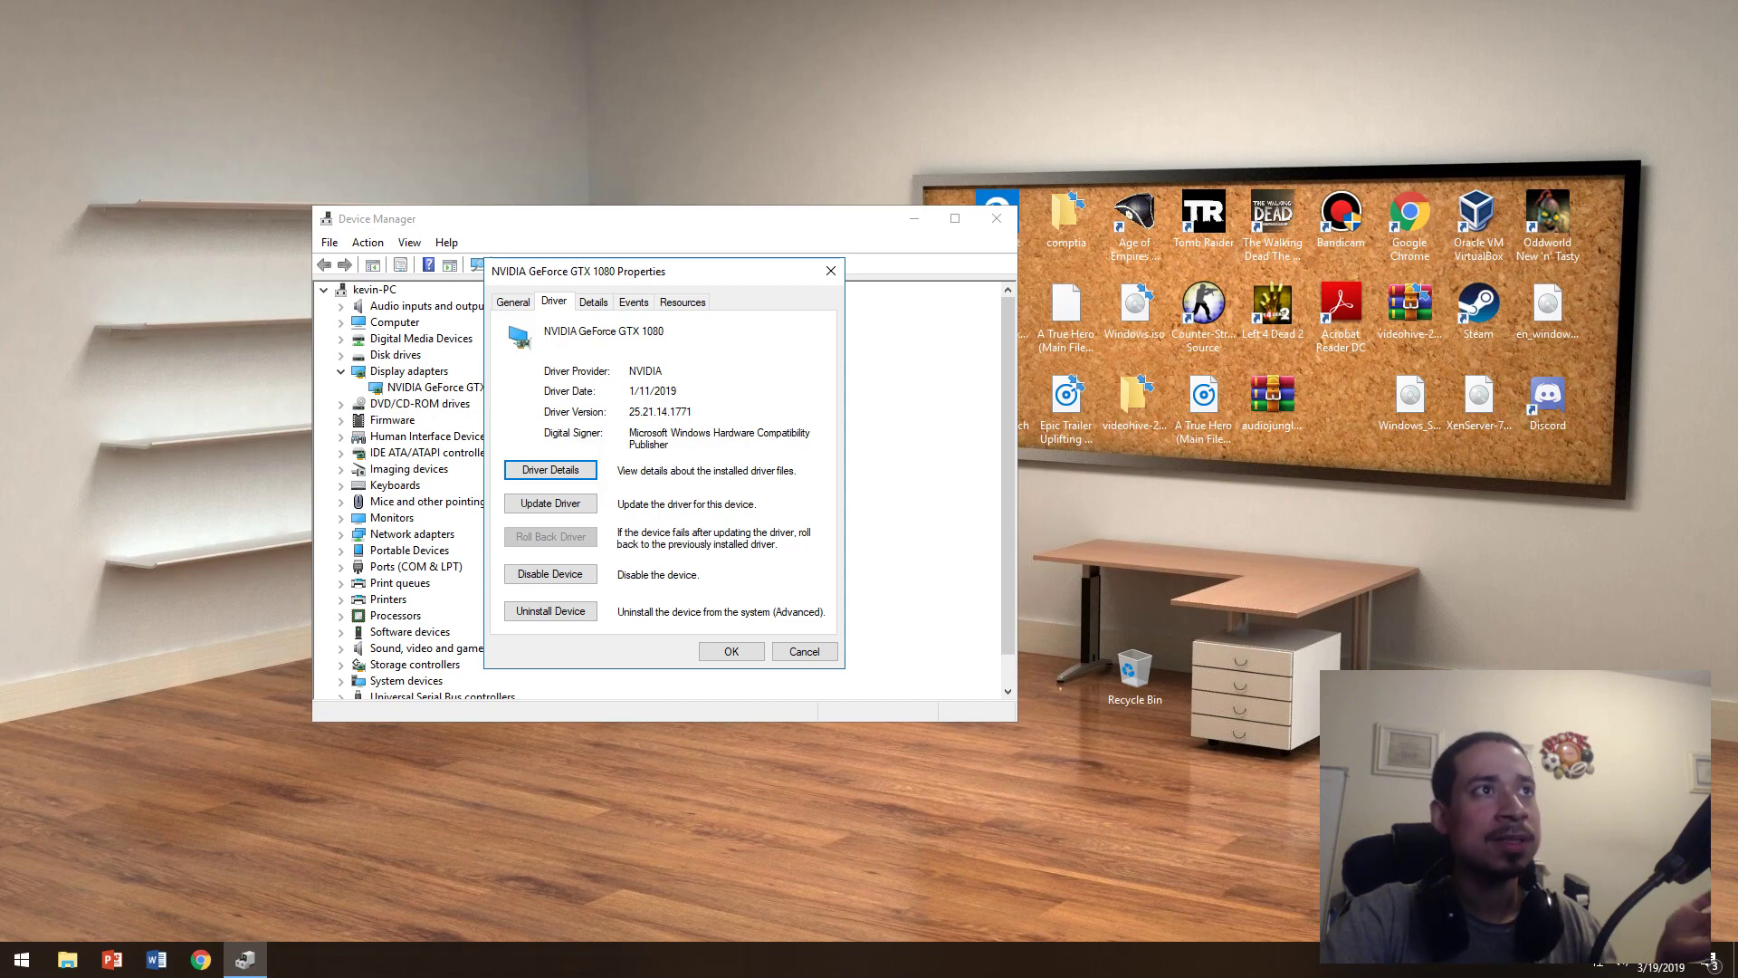
click(593, 301)
key(ctrl+Tab)
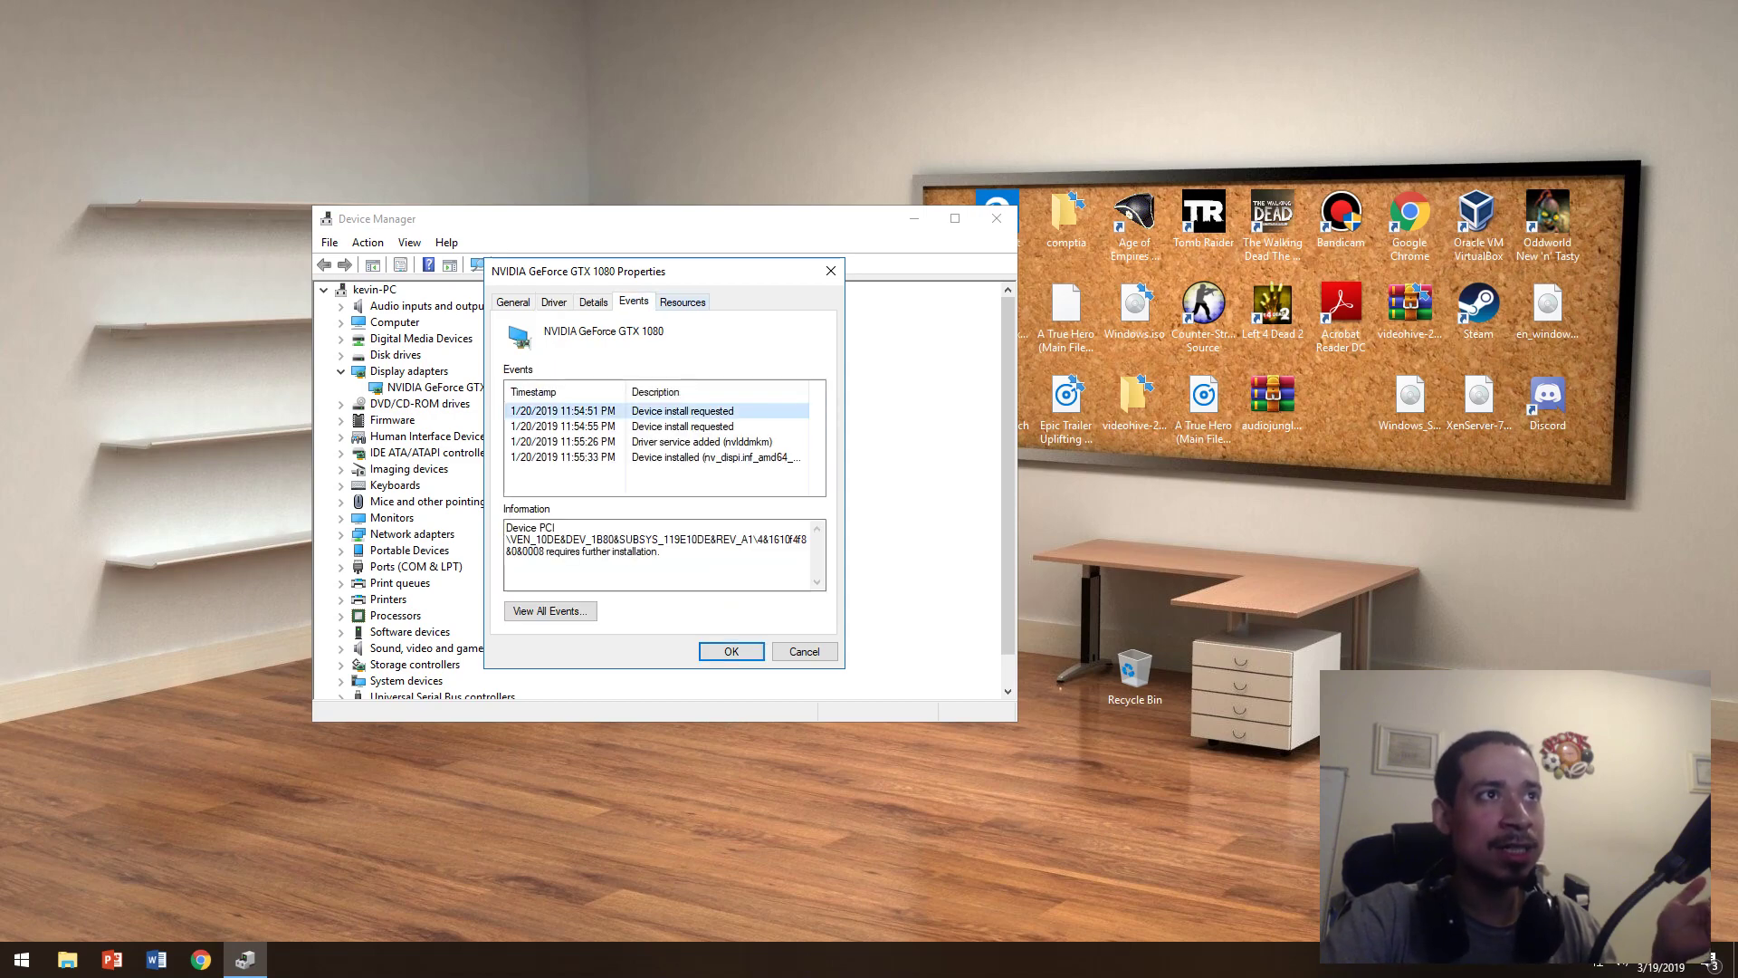
key(ctrl+Tab)
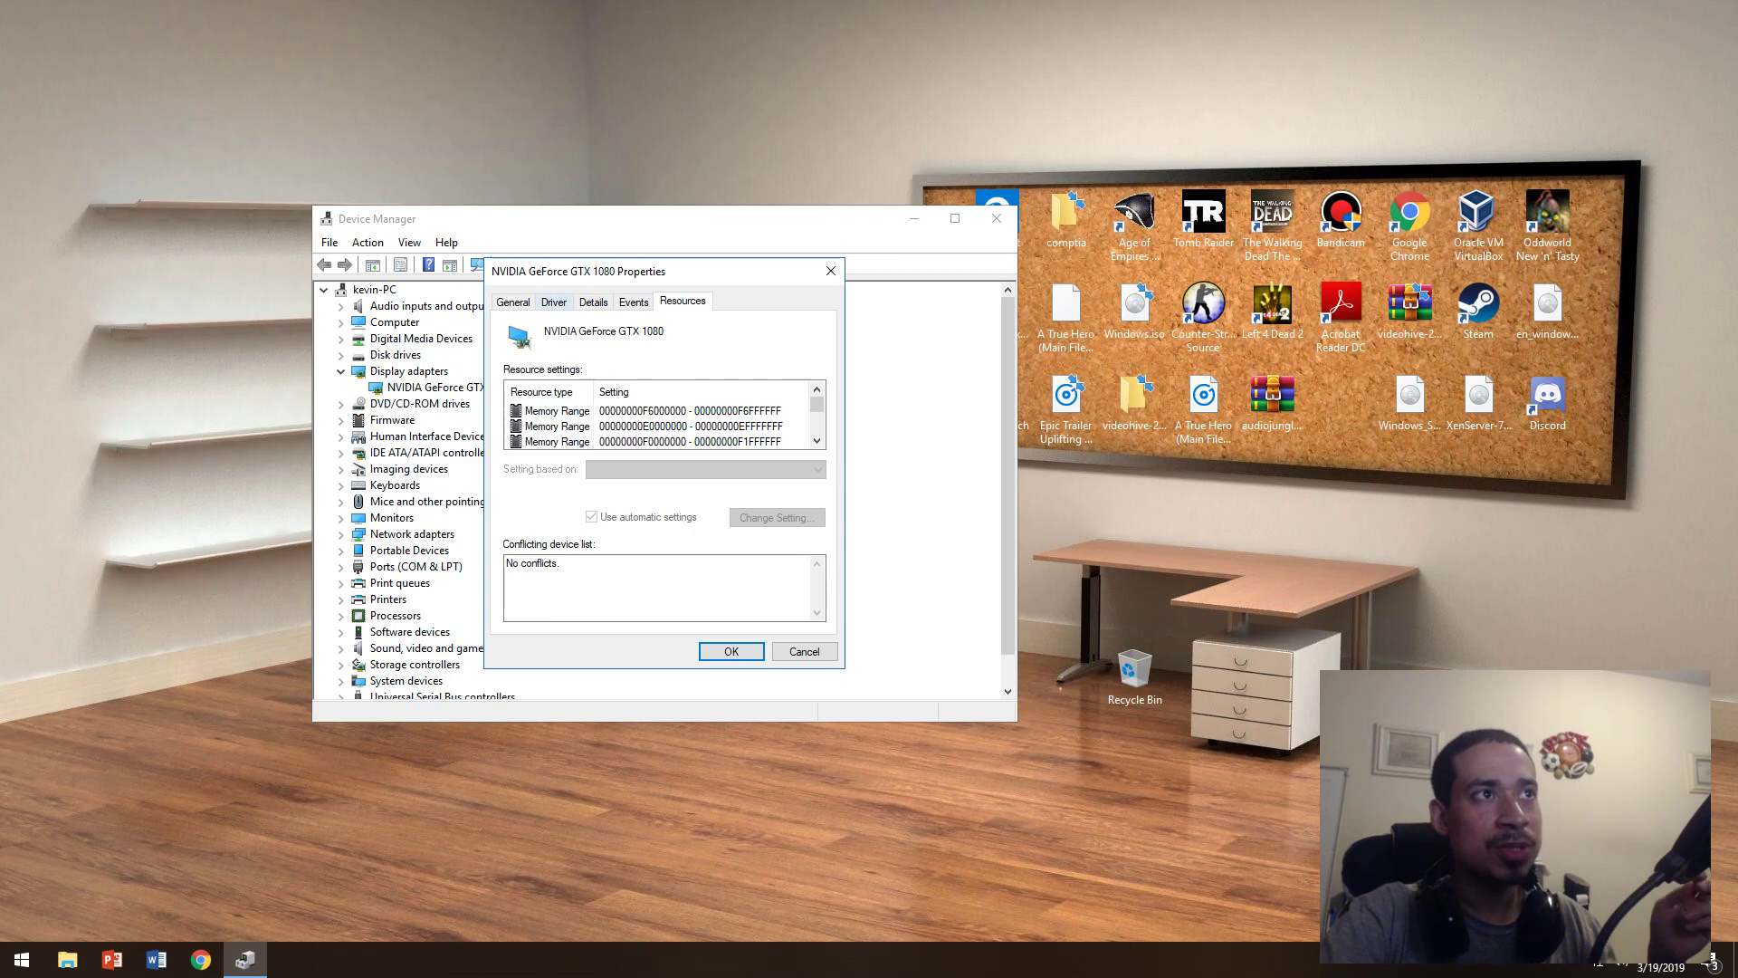
key(ctrl+Tab)
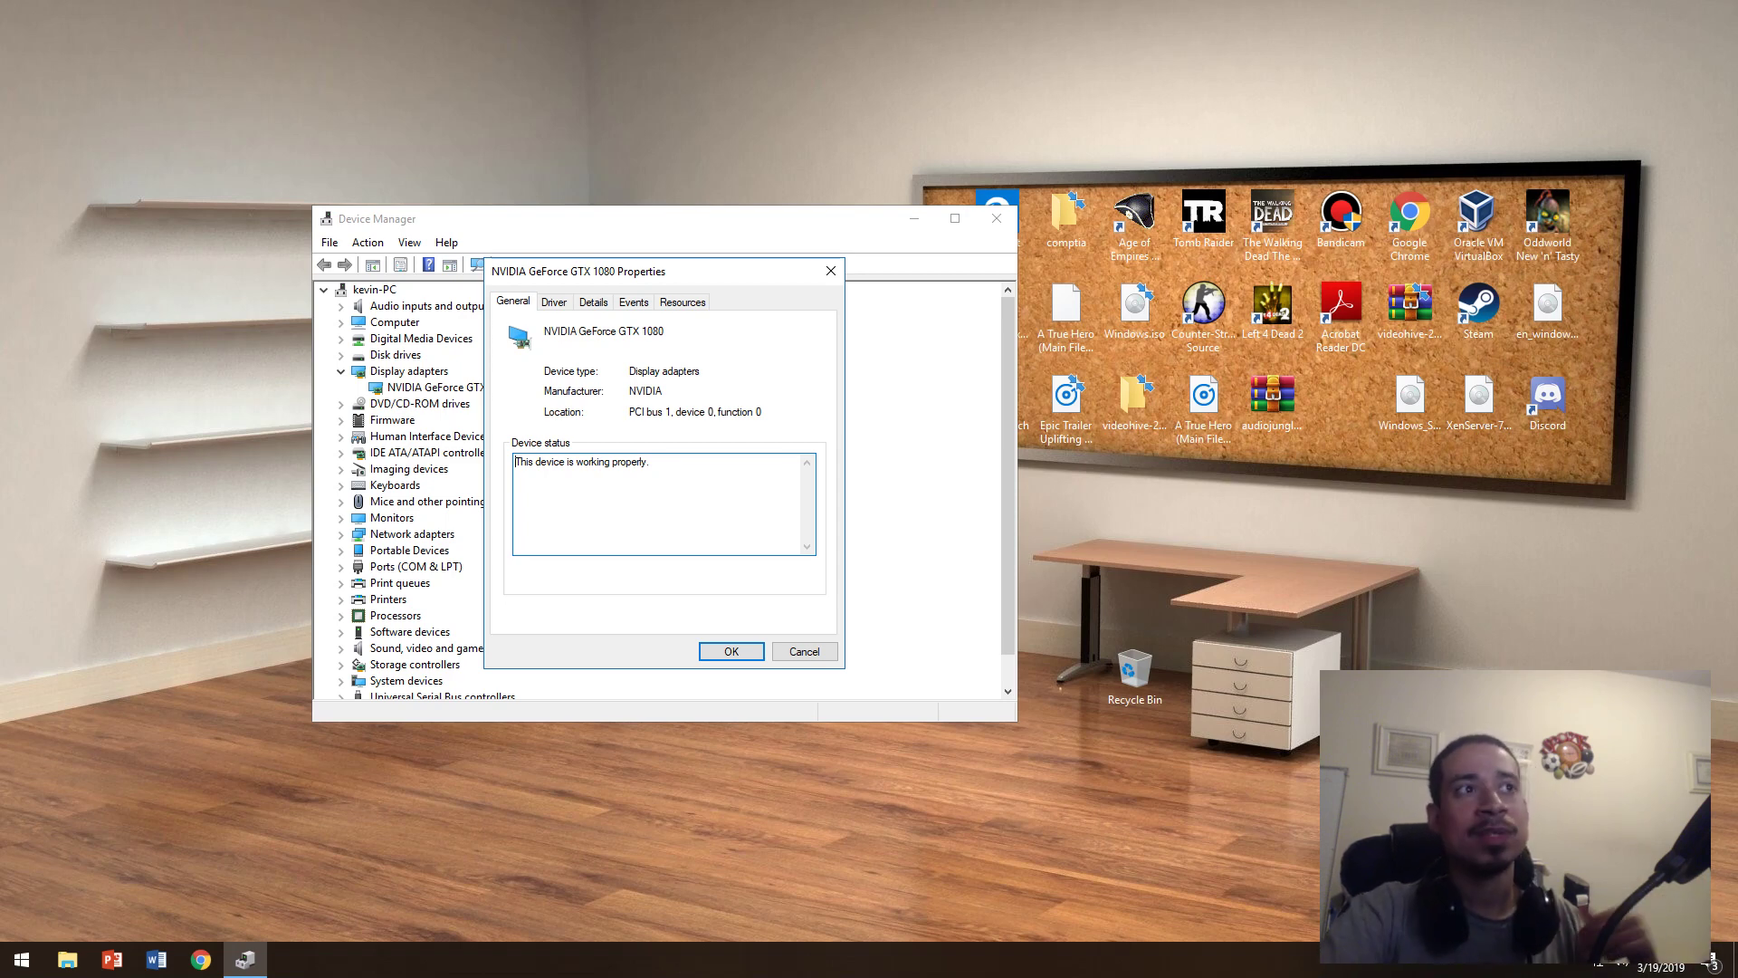
click(804, 650)
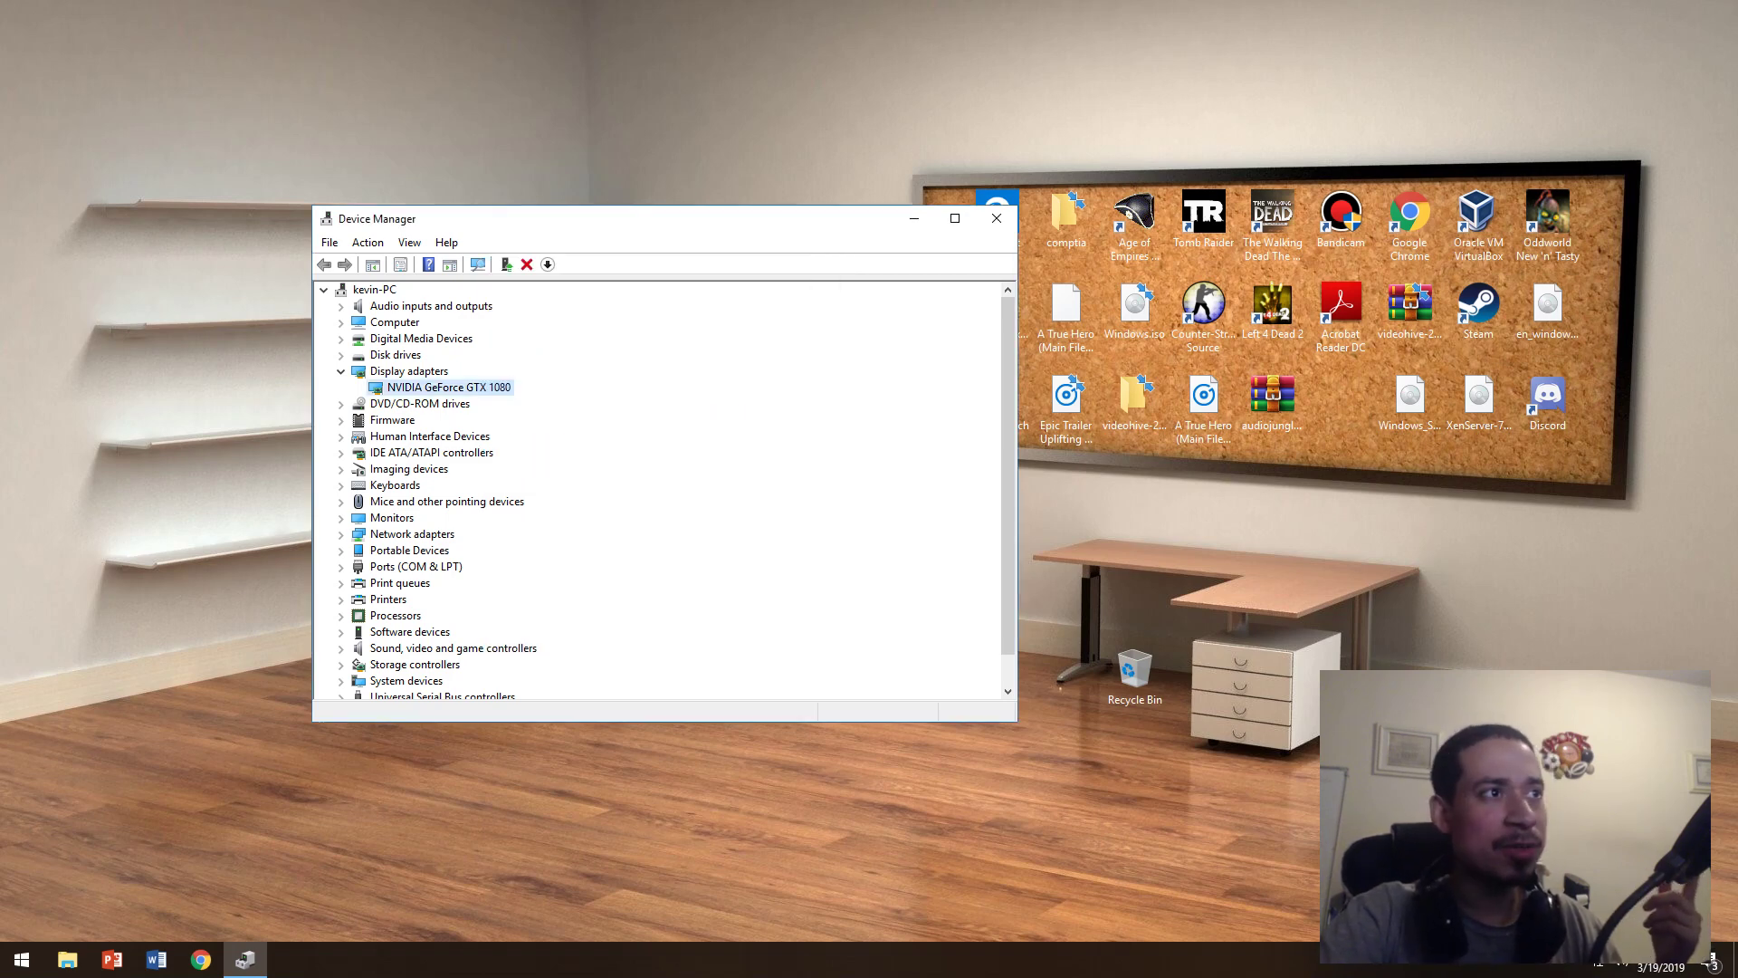
- Look at the actions available for the keyboard device and collapse the Keyboards category
click(340, 485)
right_click(392, 498)
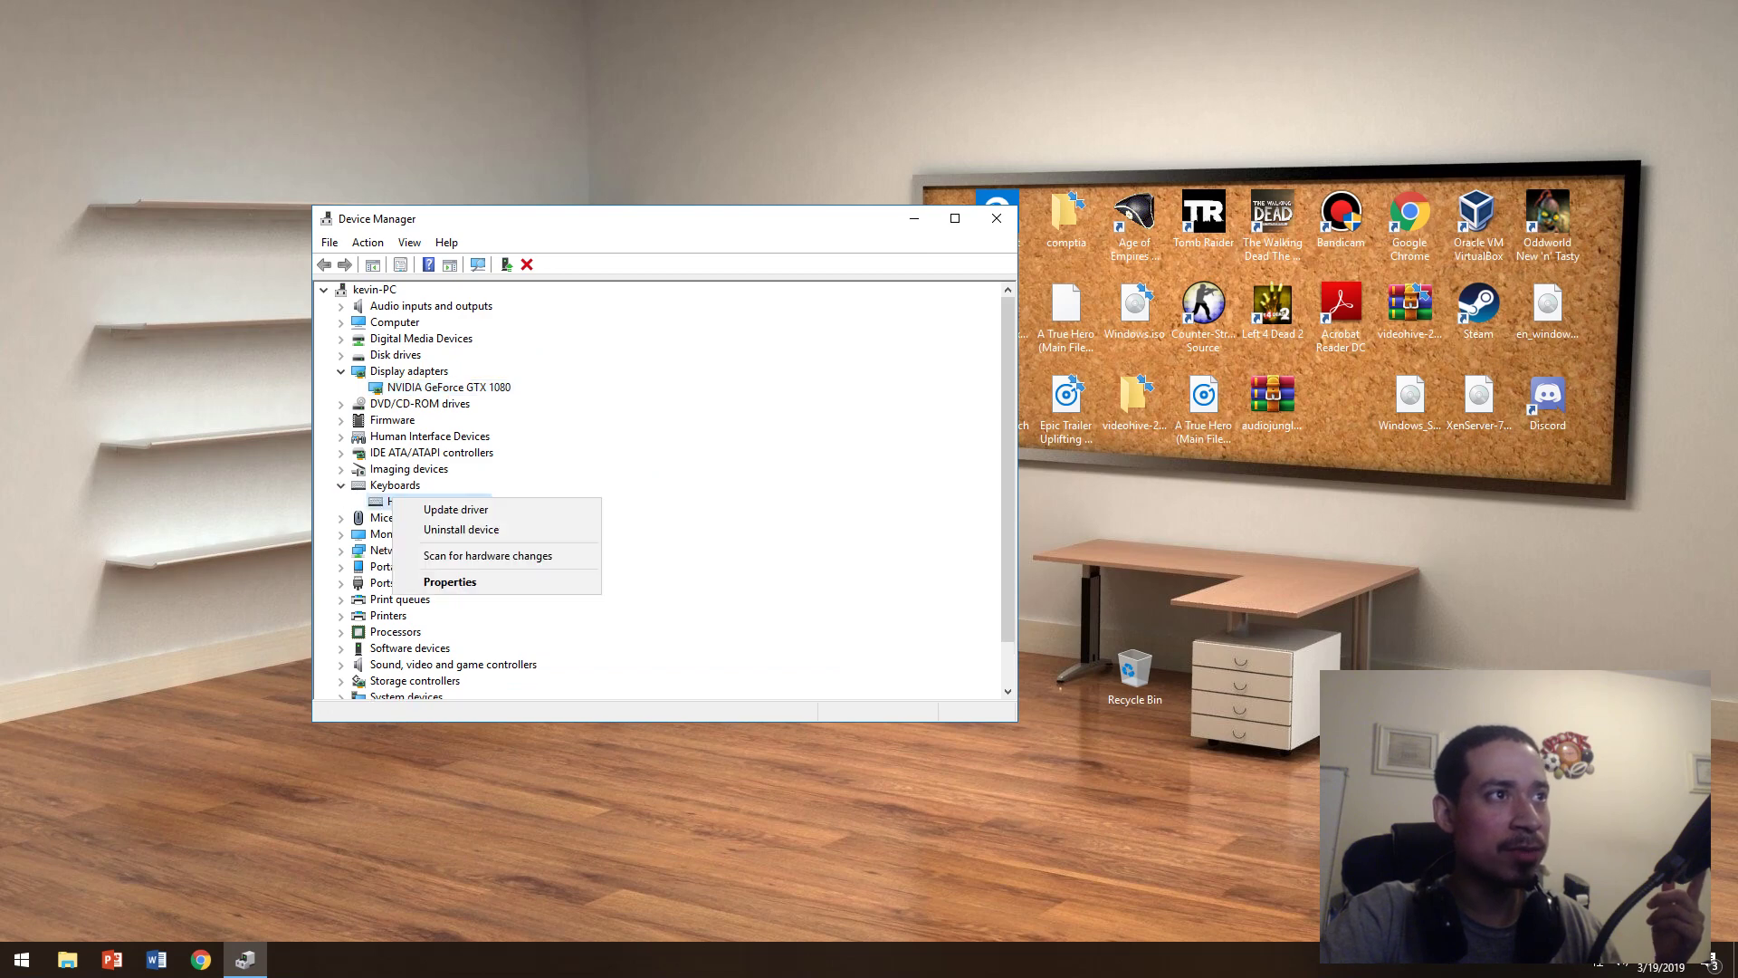
click(340, 485)
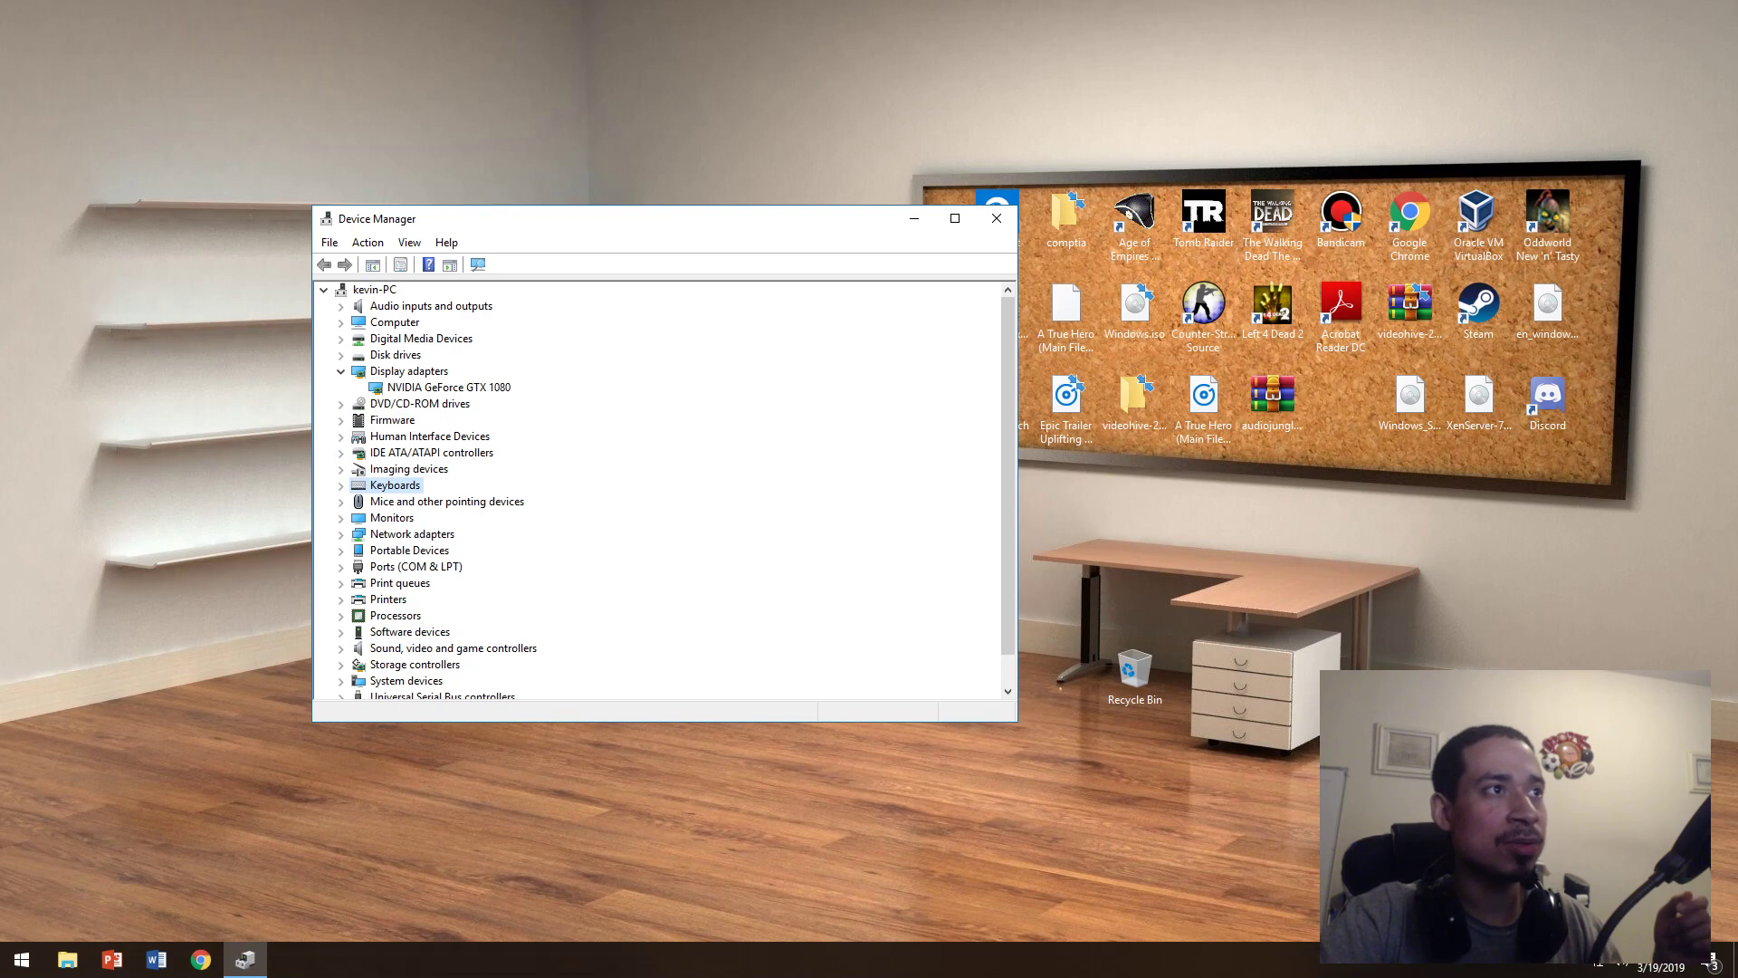
- Look inside the Mice and other pointing devices category and collapse it again
click(341, 502)
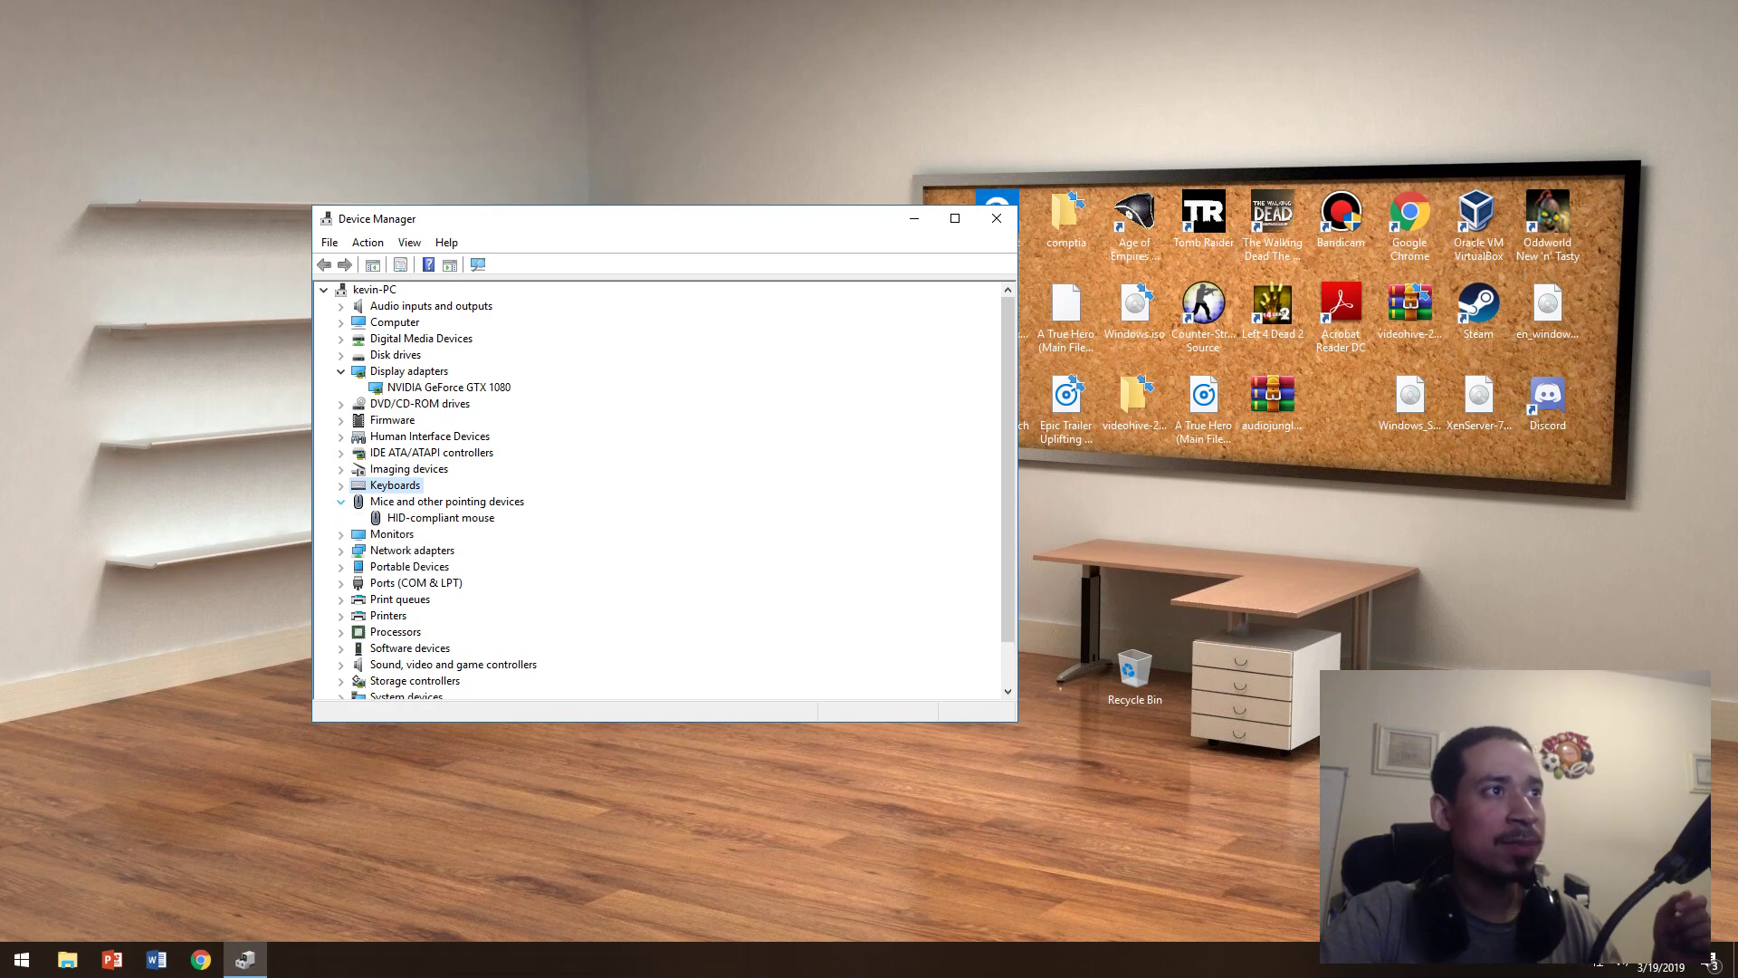
click(342, 501)
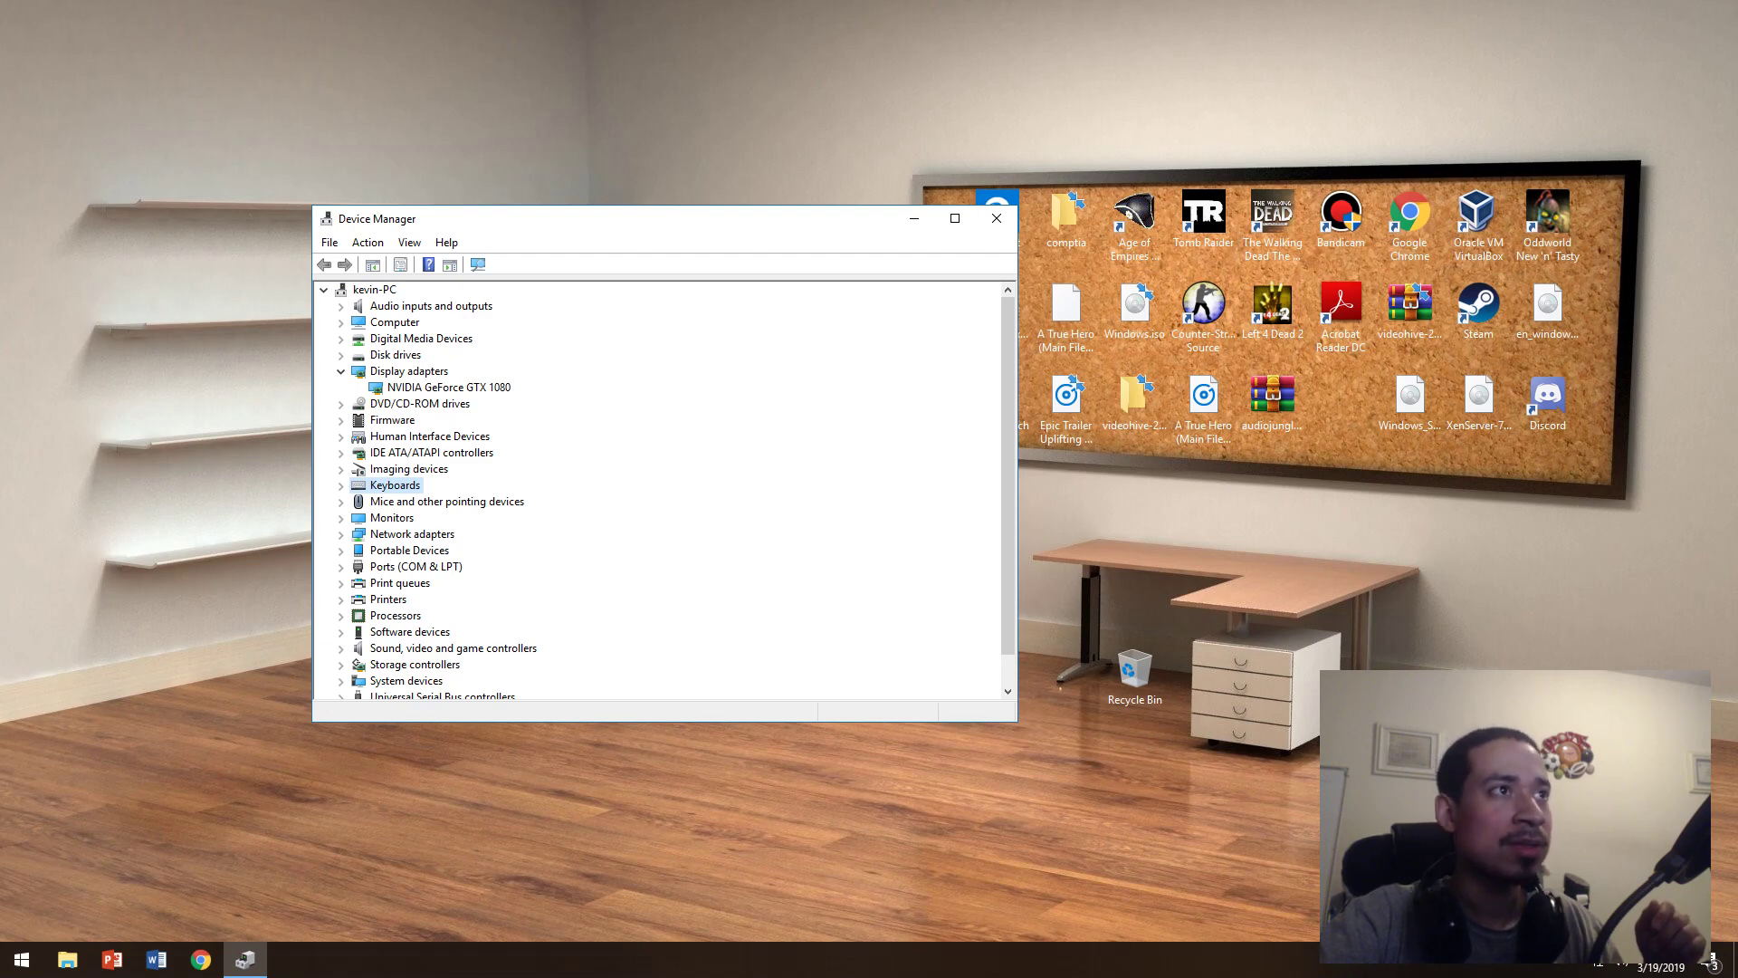
scroll(657, 488, down, 1)
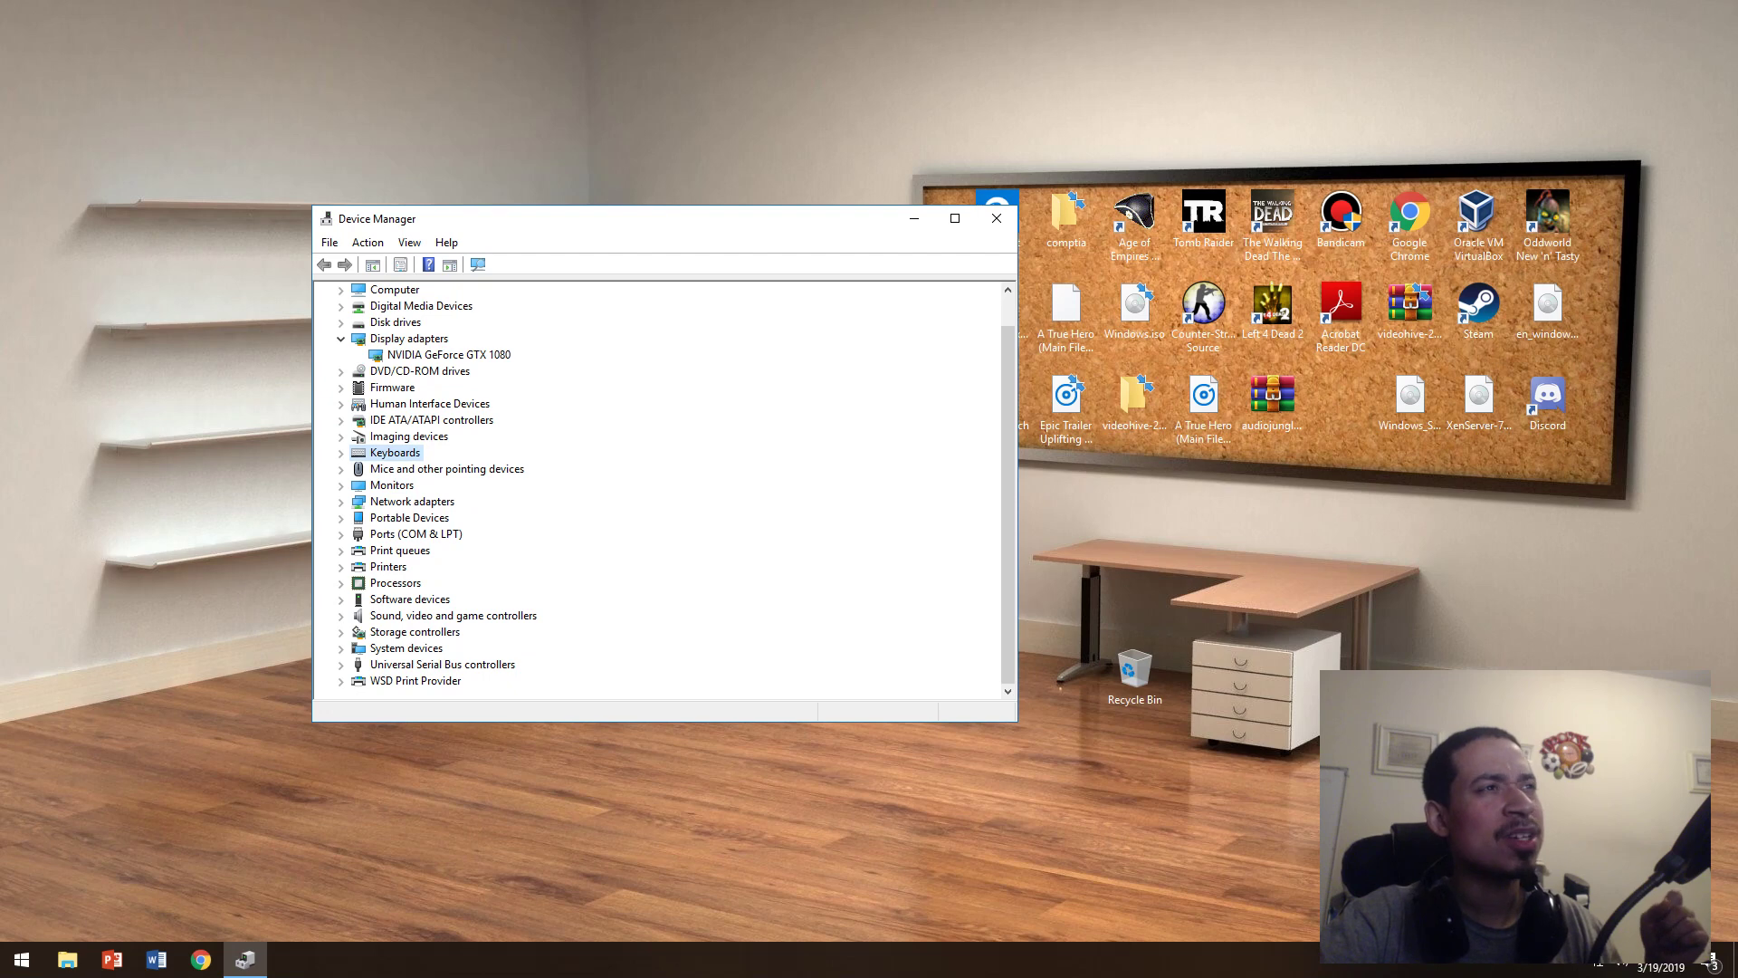
- Look through the Network adapters category, including the Realtek controller and the VirtualBox Host-Only Ethernet Adapter, and collapse it again
click(340, 502)
click(470, 518)
click(479, 534)
click(341, 501)
click(341, 502)
key(Down)
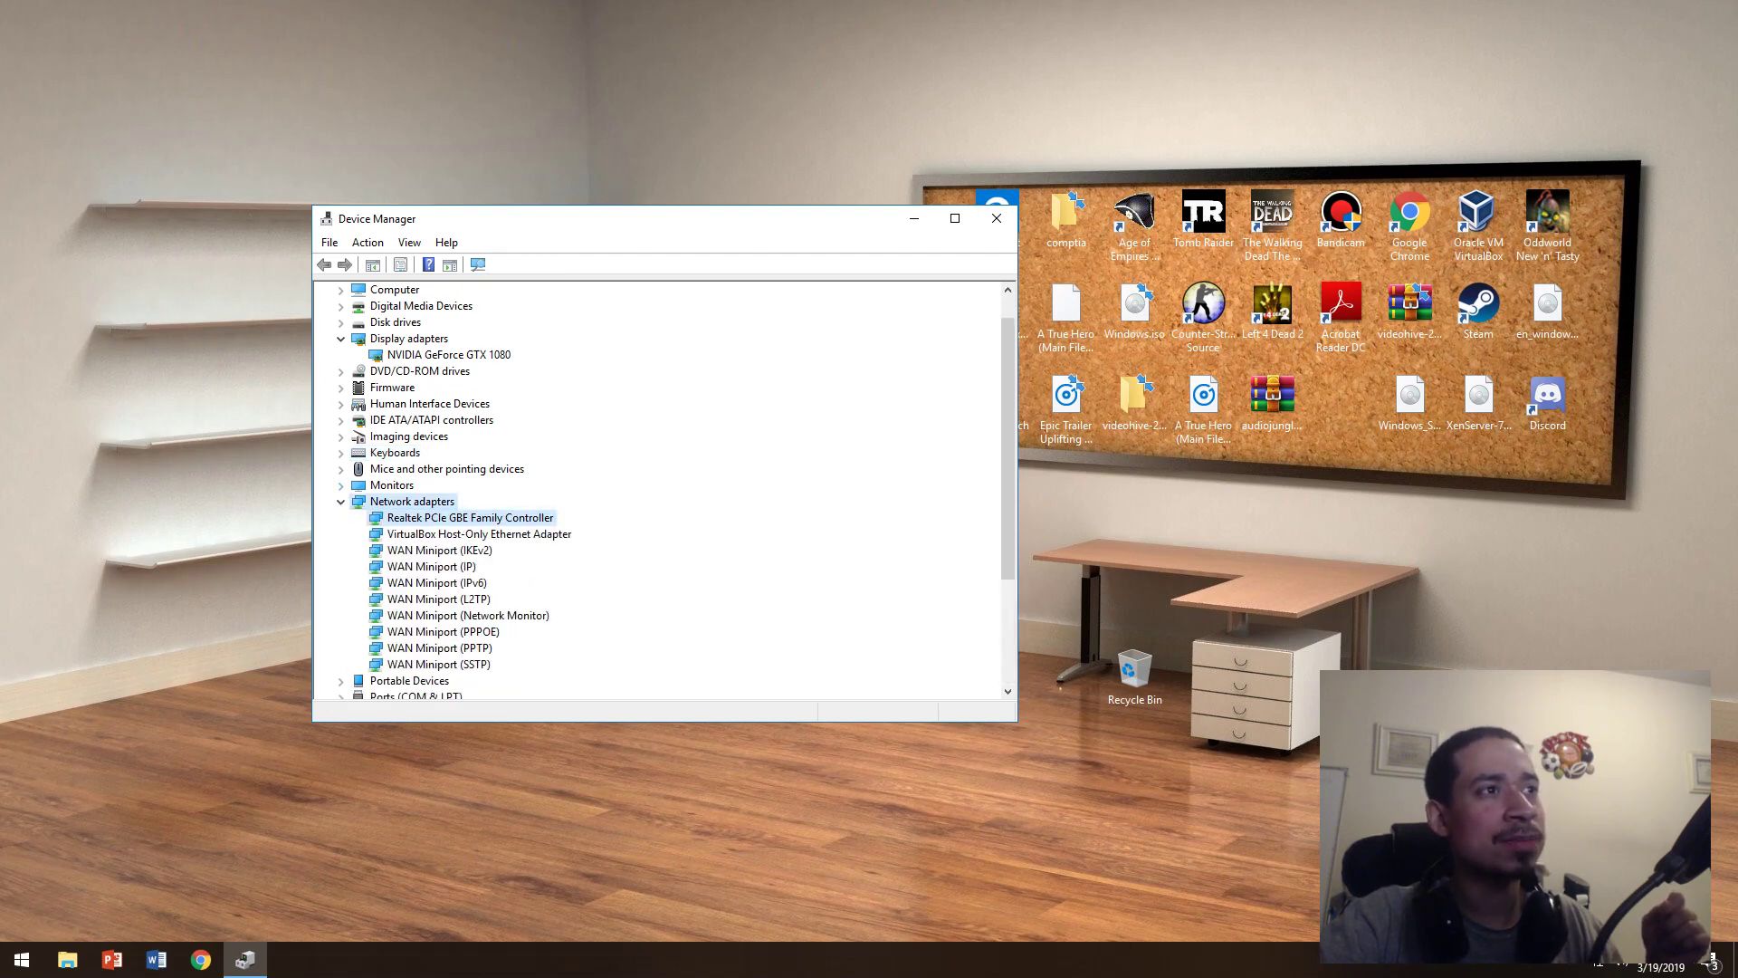
key(Down)
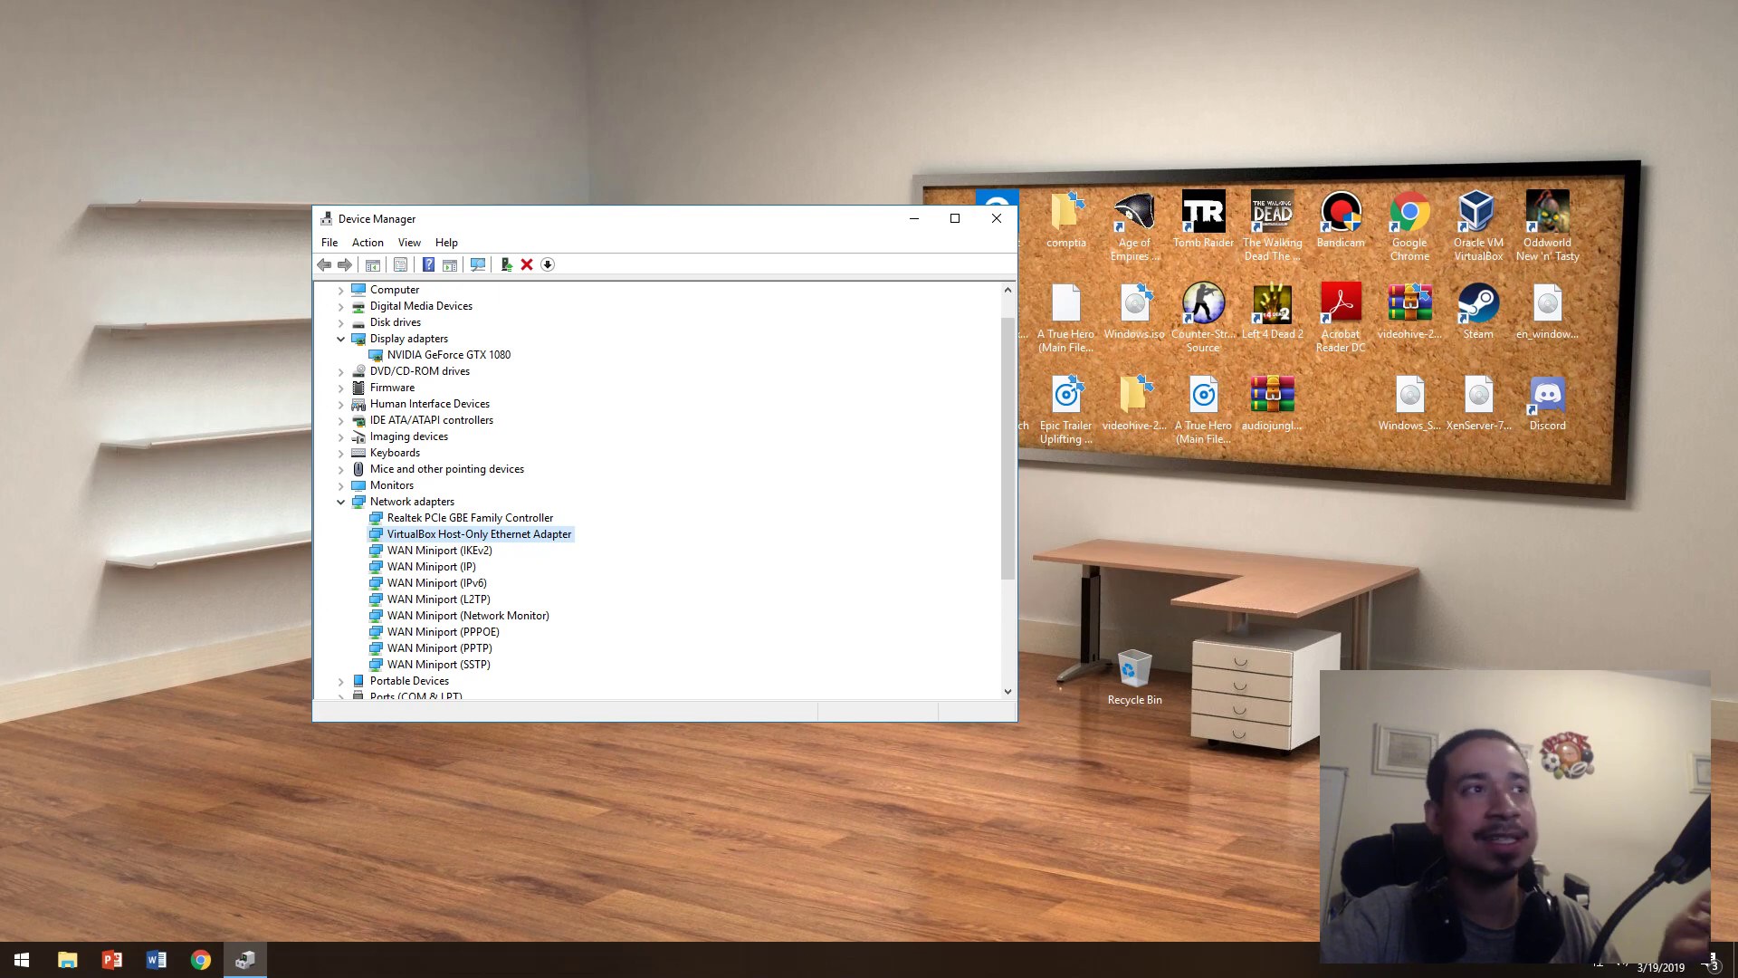
key(Up)
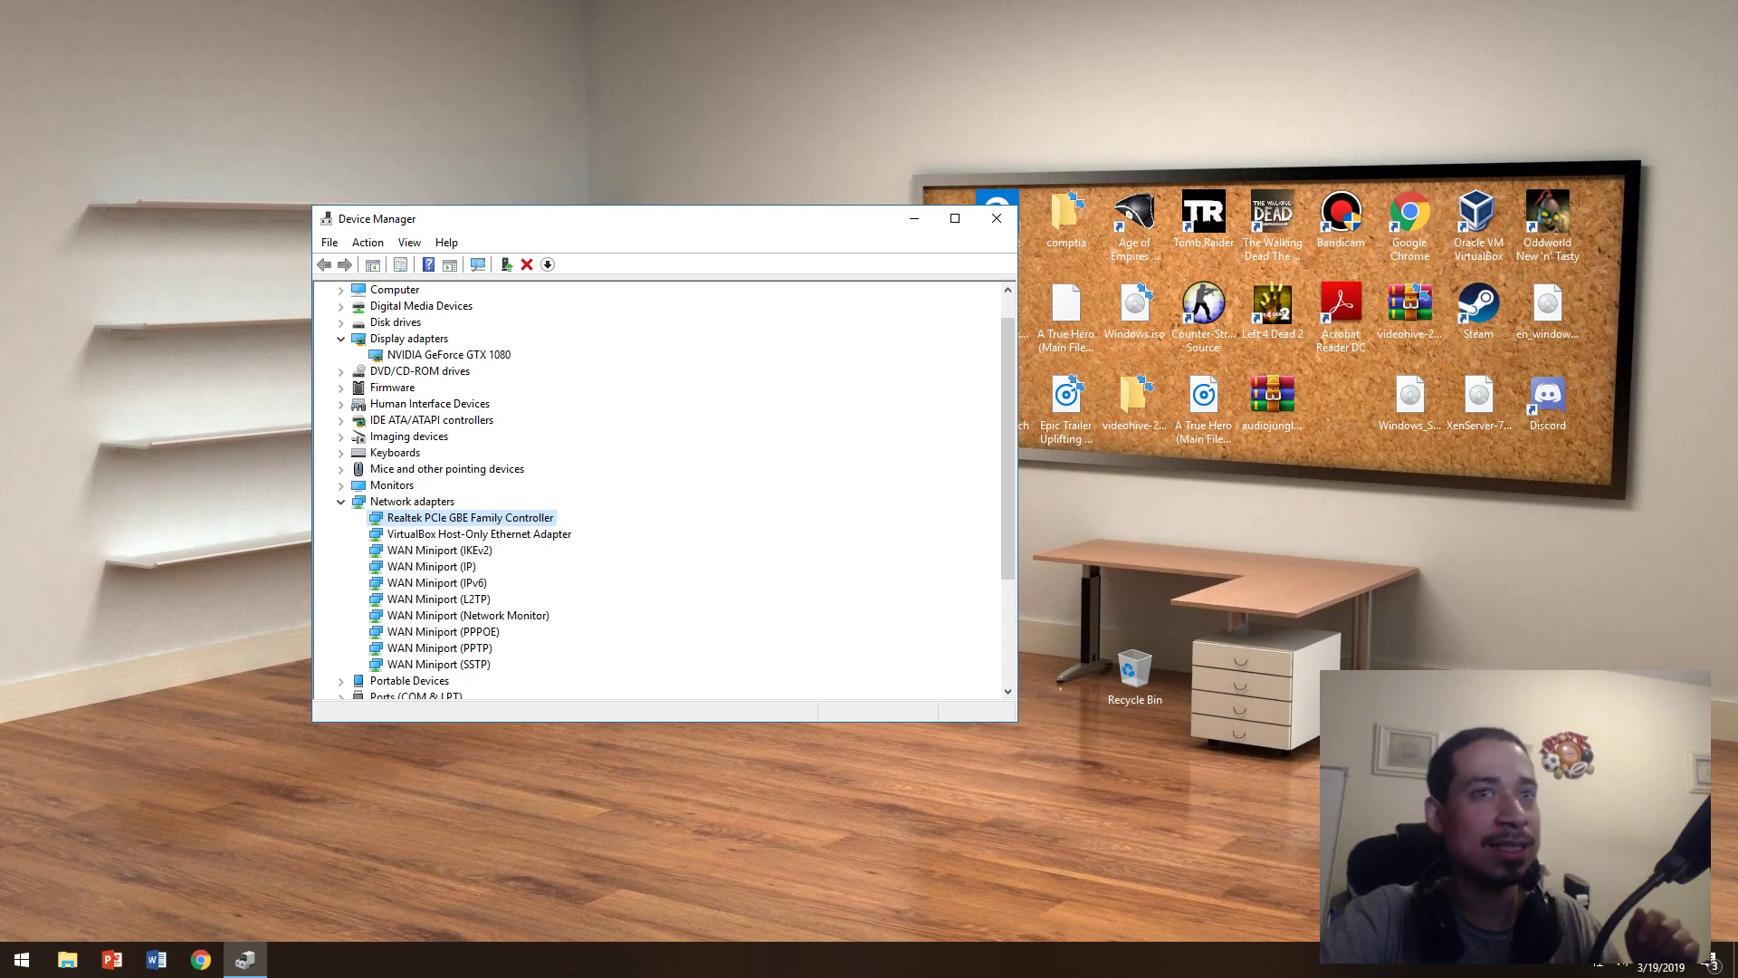
click(340, 501)
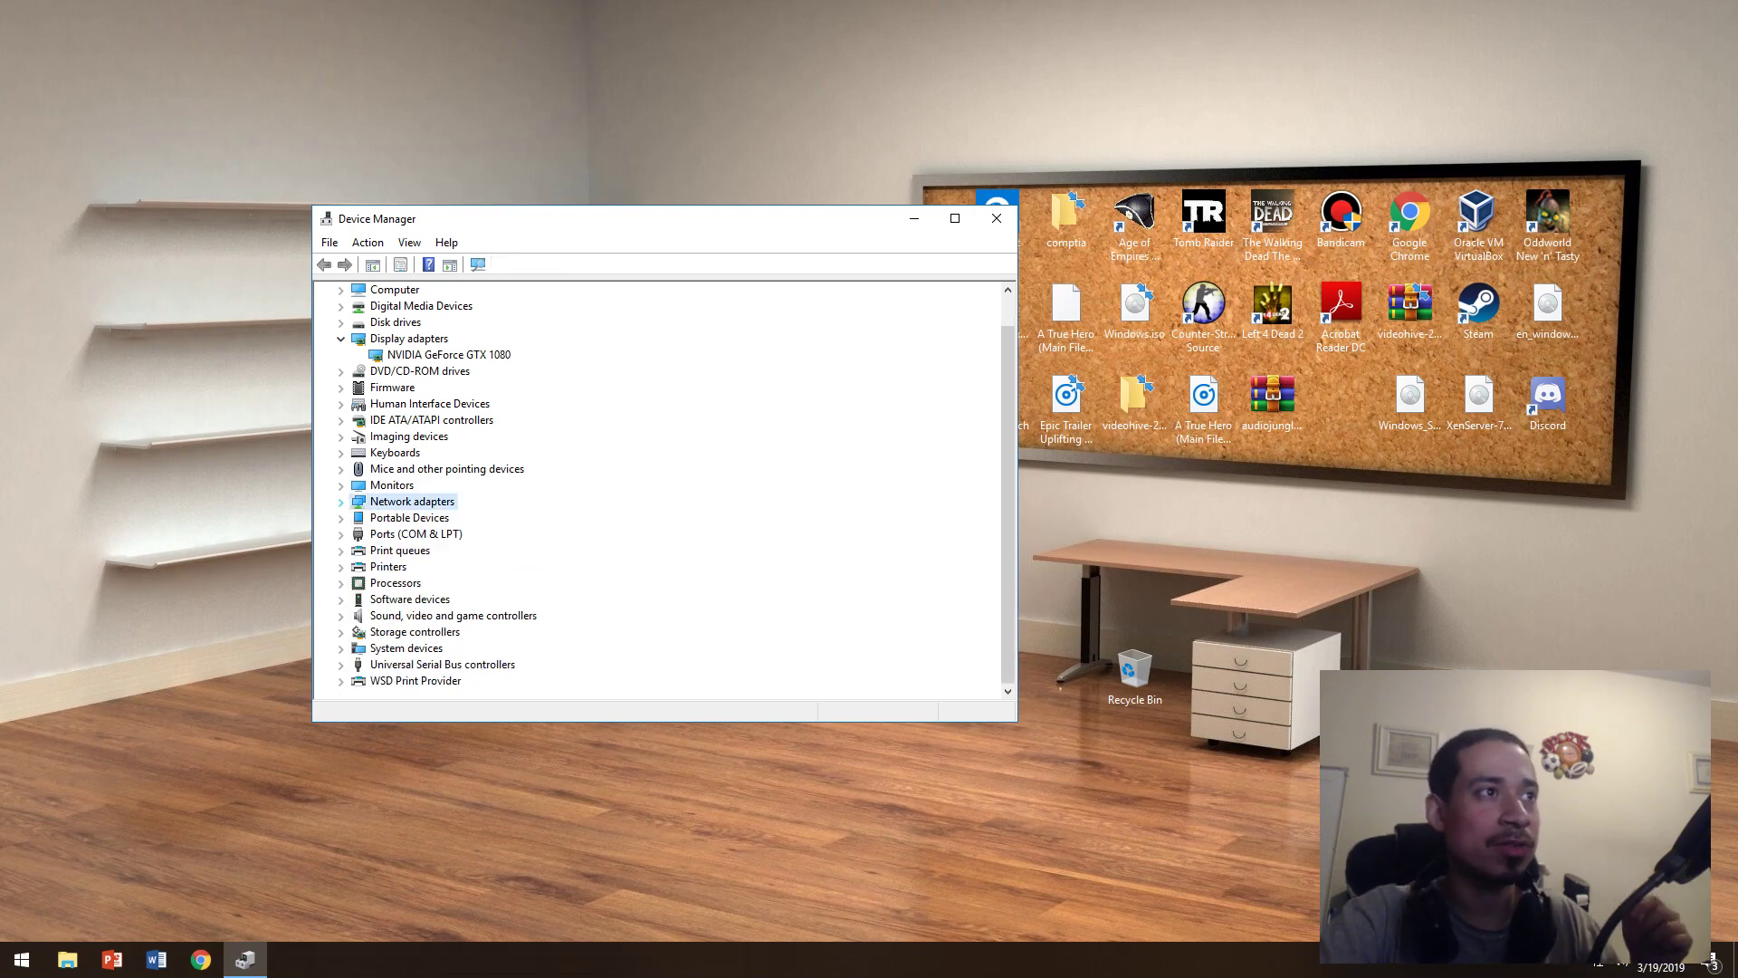
- Expand the Portable Devices, Ports (COM & LPT) and Printers categories to view their devices
click(341, 518)
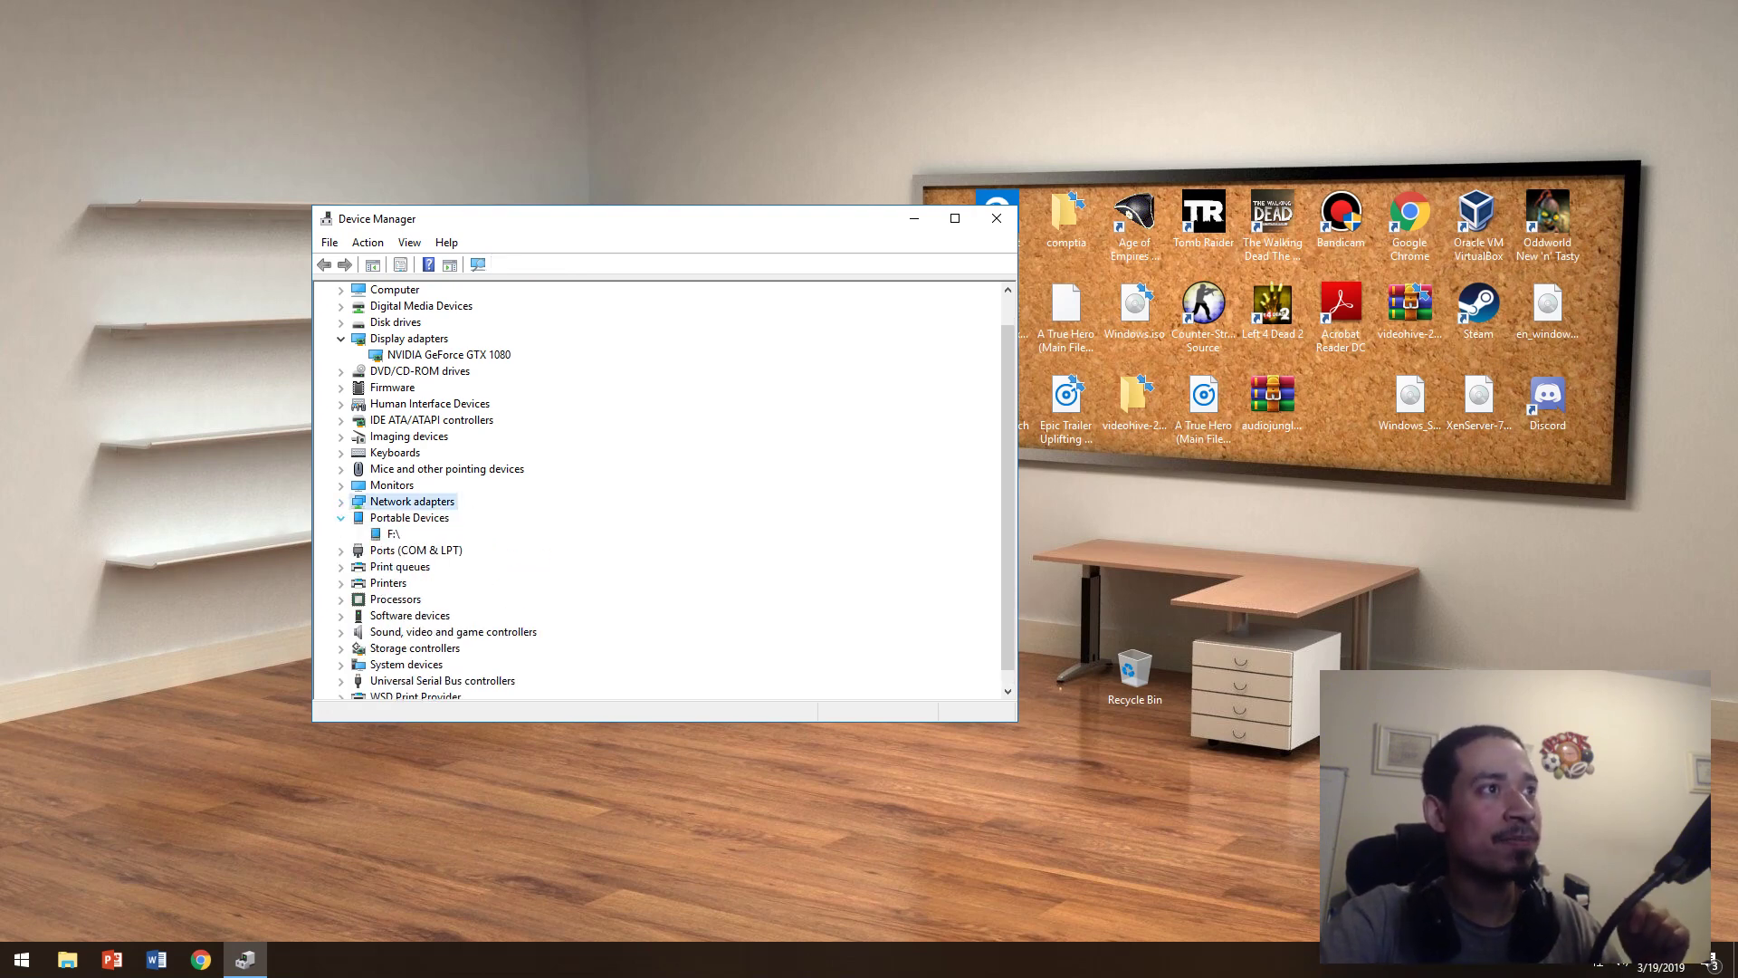
click(341, 551)
scroll(340, 567, down, 1)
click(340, 566)
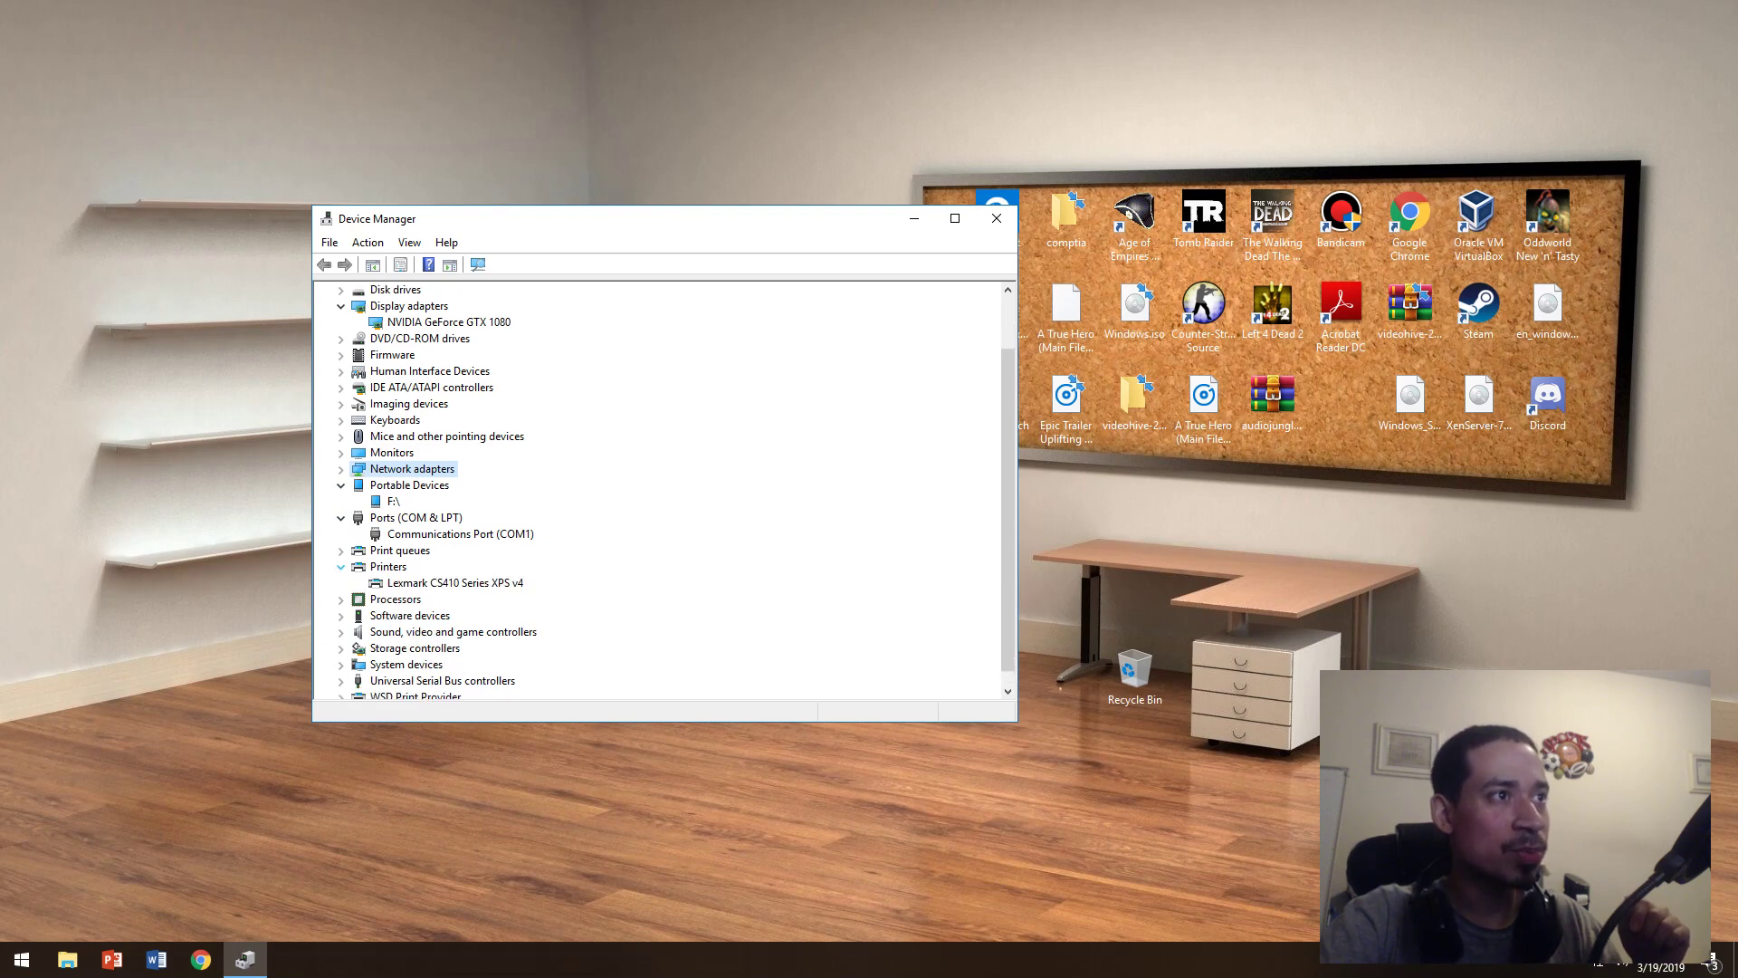
- Look at the actions available for the Lexmark CS410 Series printer, collapse Printers and look briefly inside Print queues
right_click(408, 581)
click(395, 582)
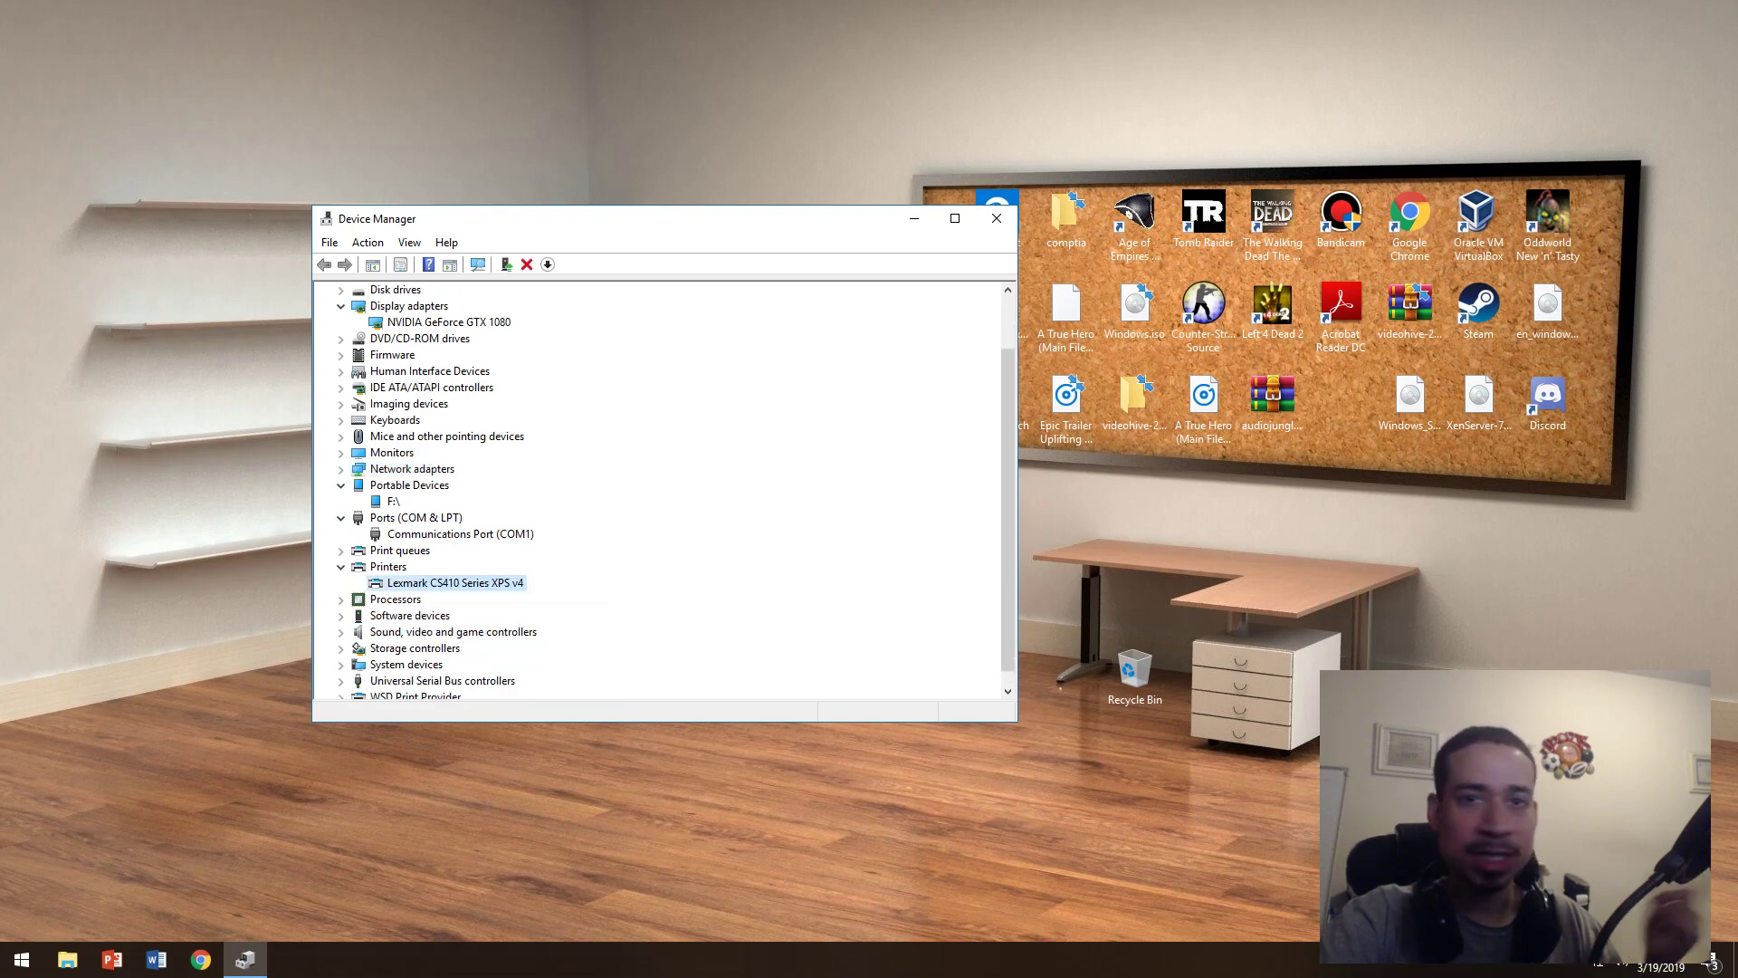
right_click(398, 583)
click(394, 598)
click(340, 566)
click(340, 550)
click(341, 550)
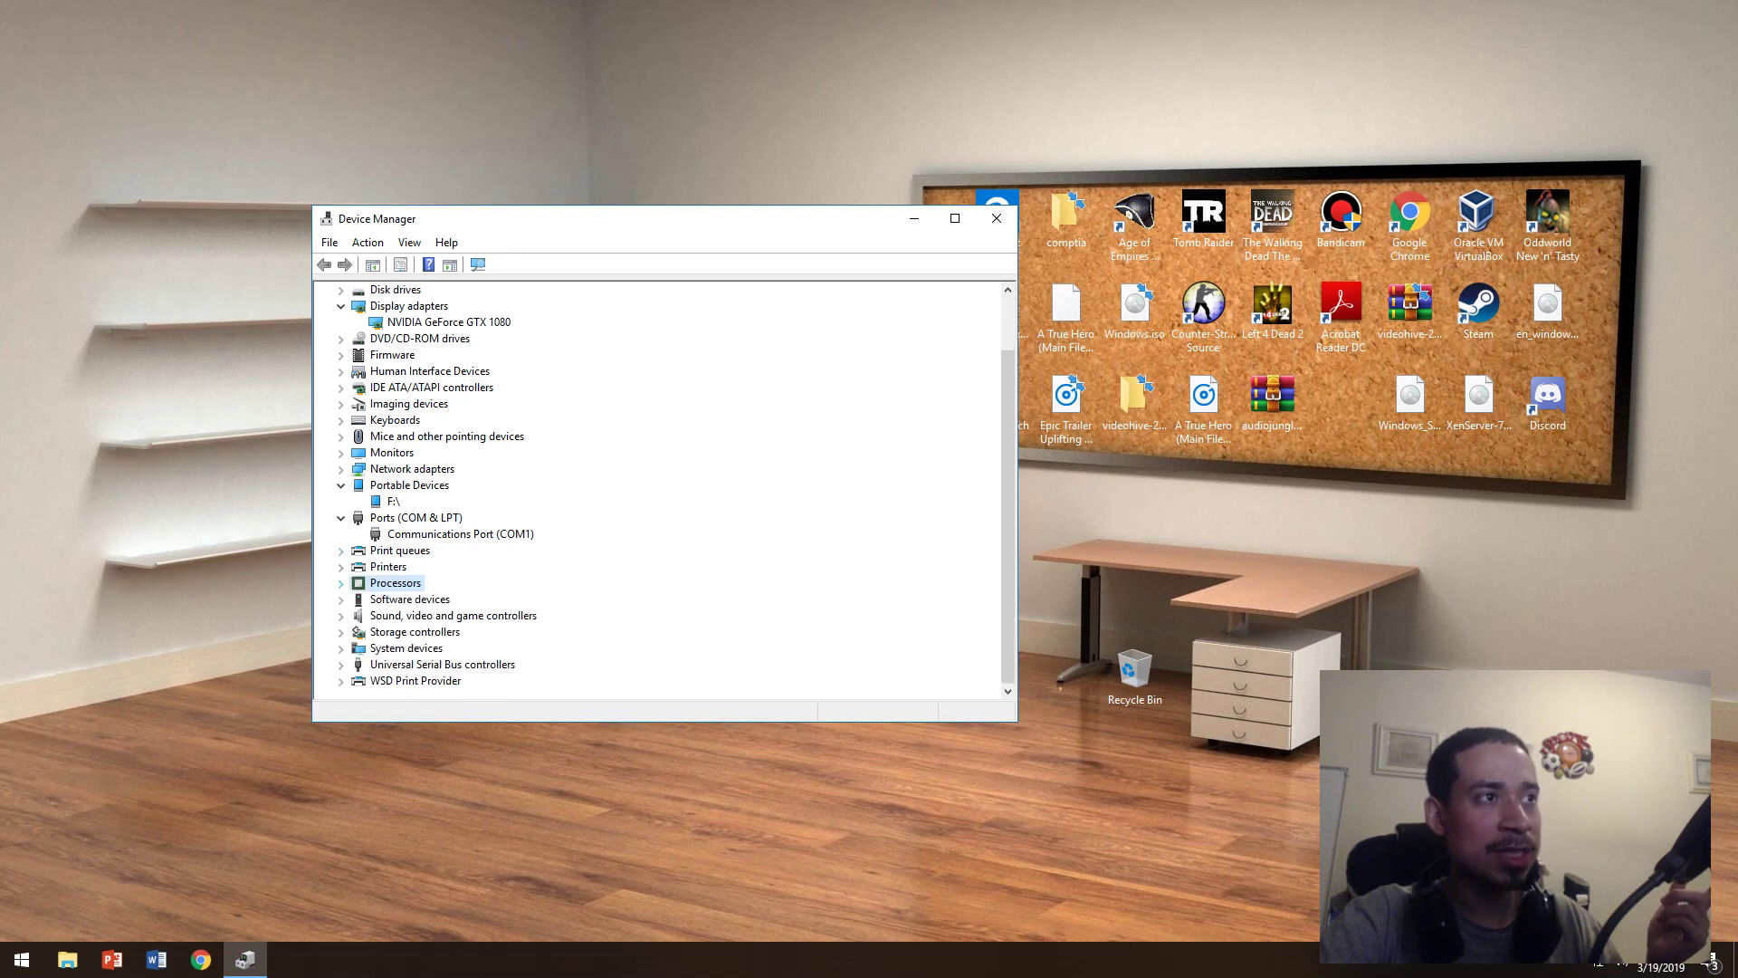
- Expand the Software devices and the Sound, video and game controllers categories
click(340, 599)
scroll(661, 489, down, 2)
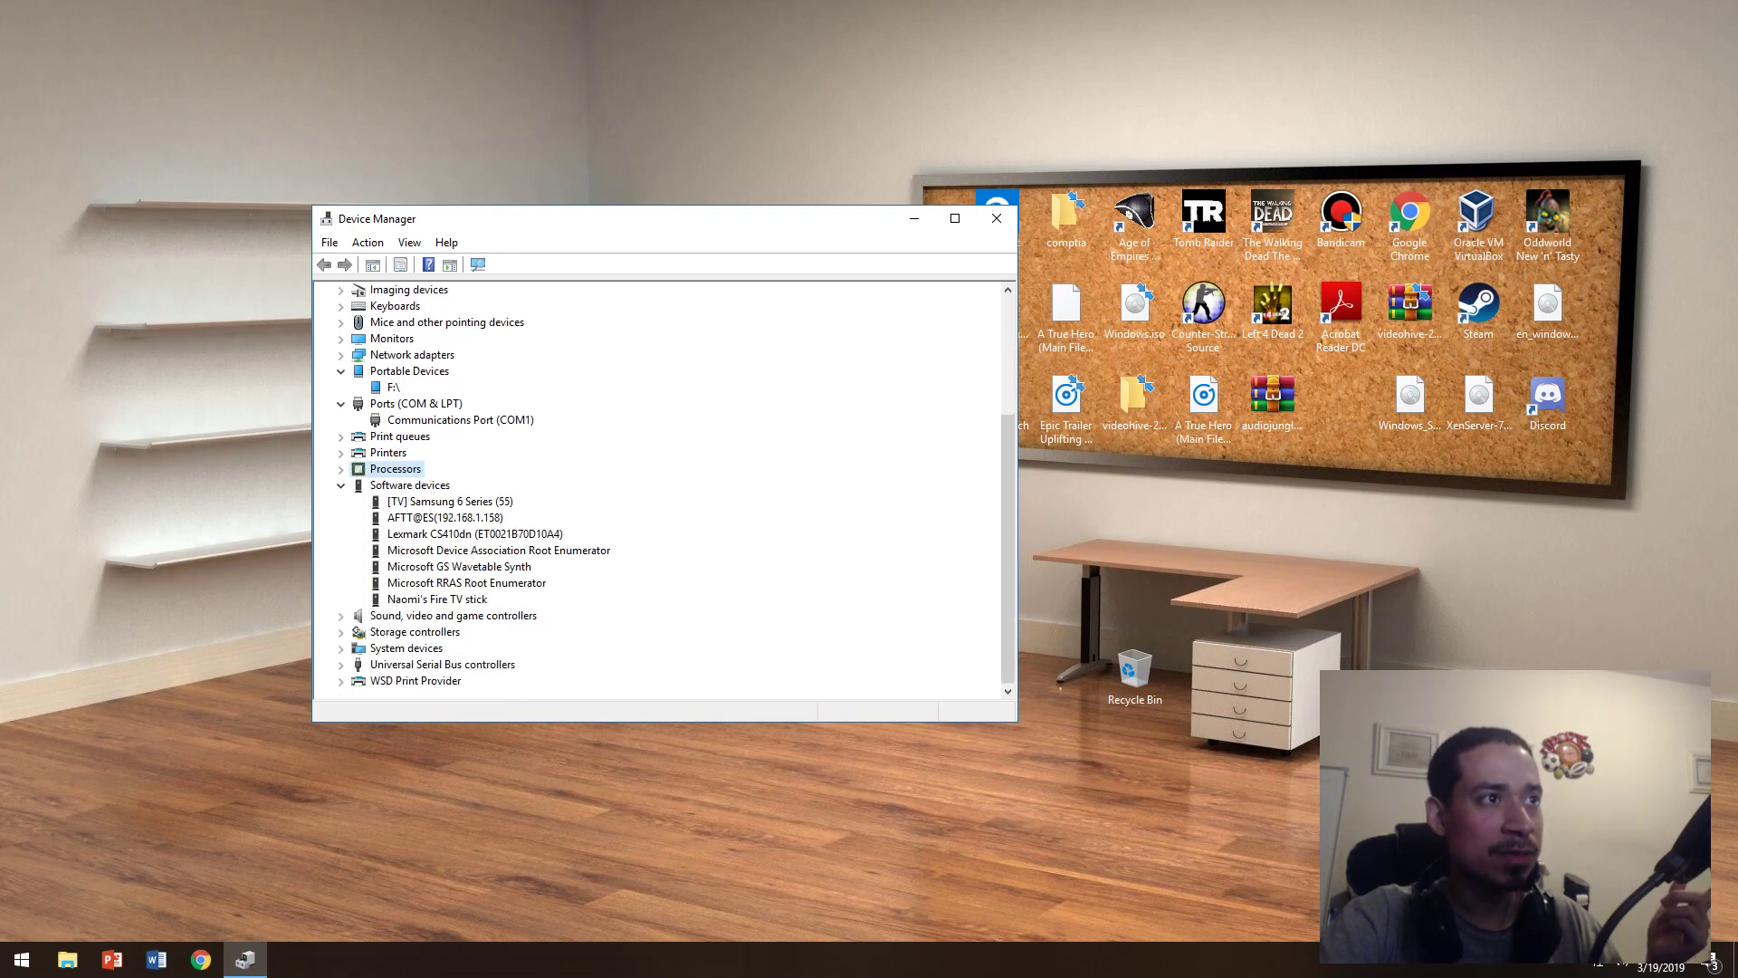
click(340, 616)
scroll(661, 488, down, 2)
- Select the HD Pro Webcam C920 and look at the actions available for the Astro MixAmp Pro Game
click(446, 534)
click(440, 565)
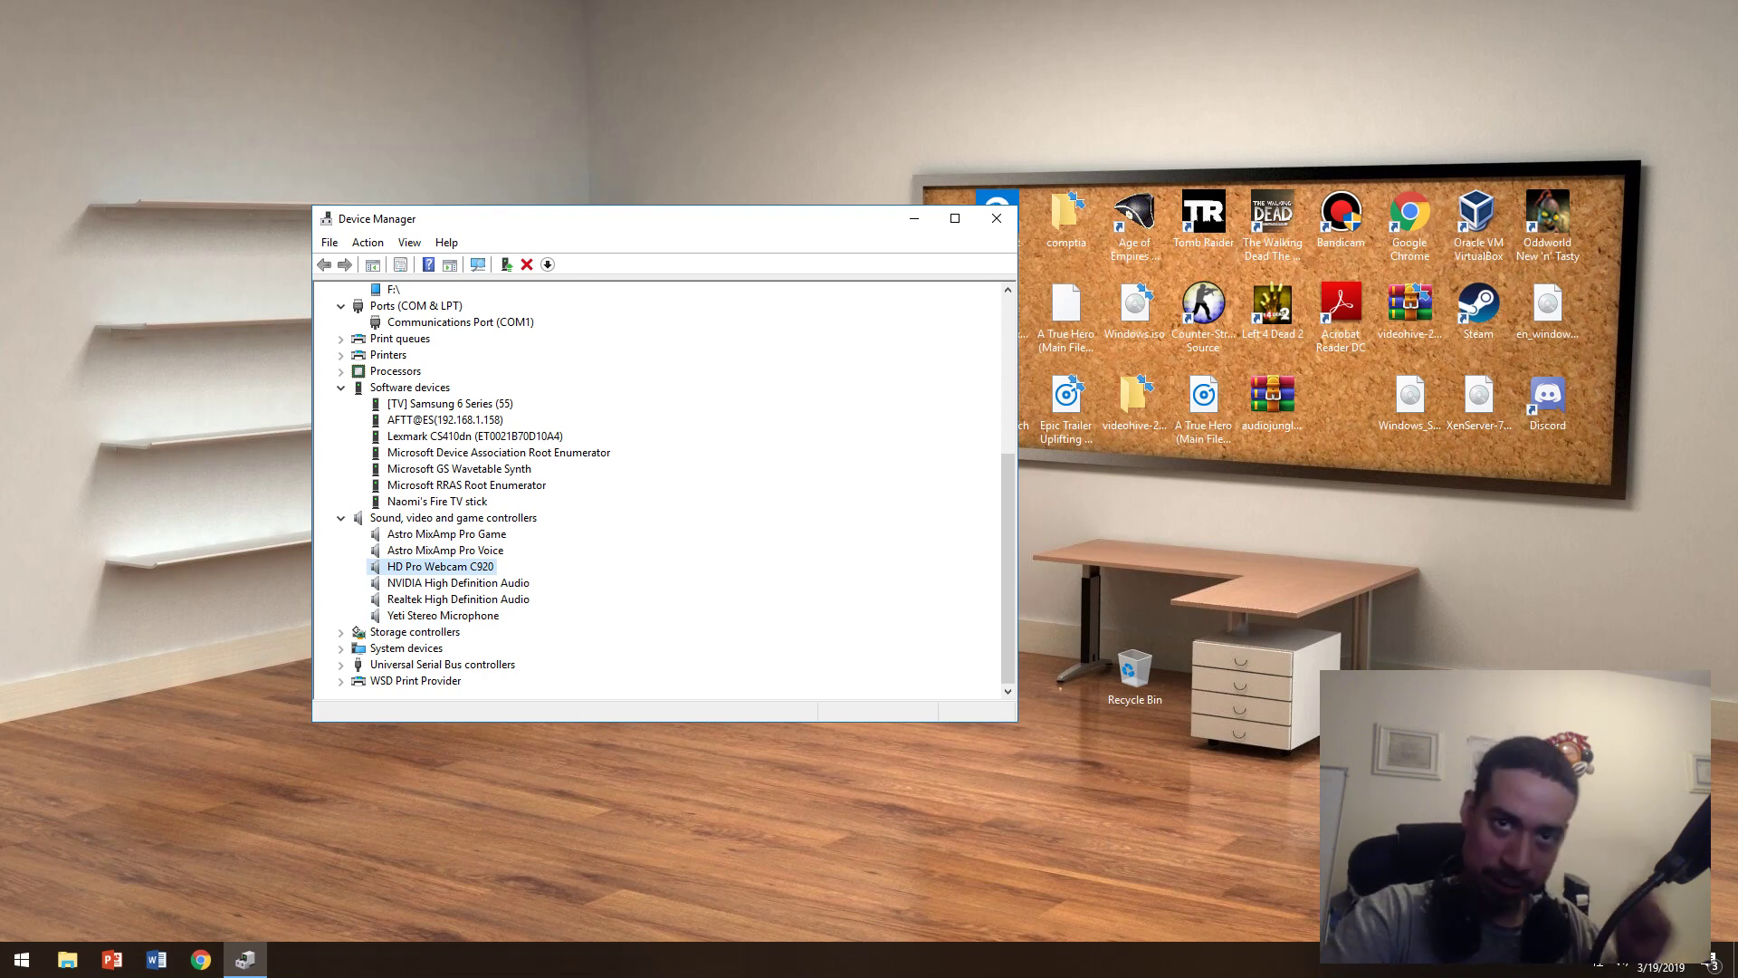
right_click(417, 536)
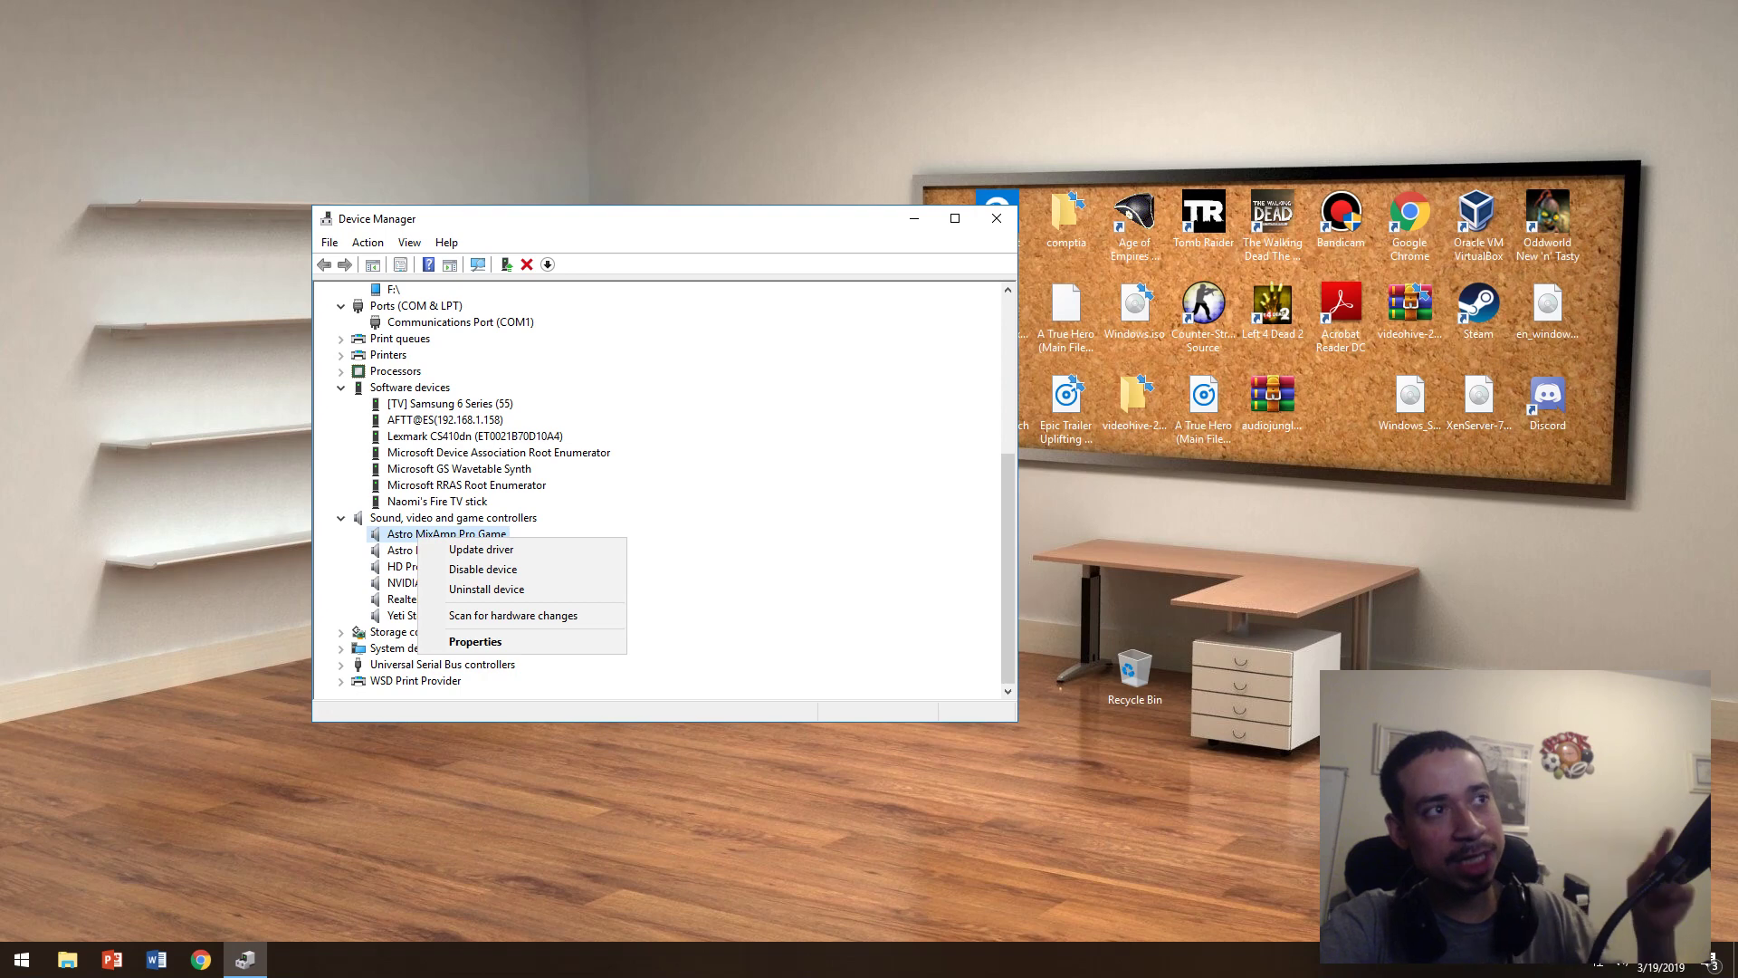
key(Escape)
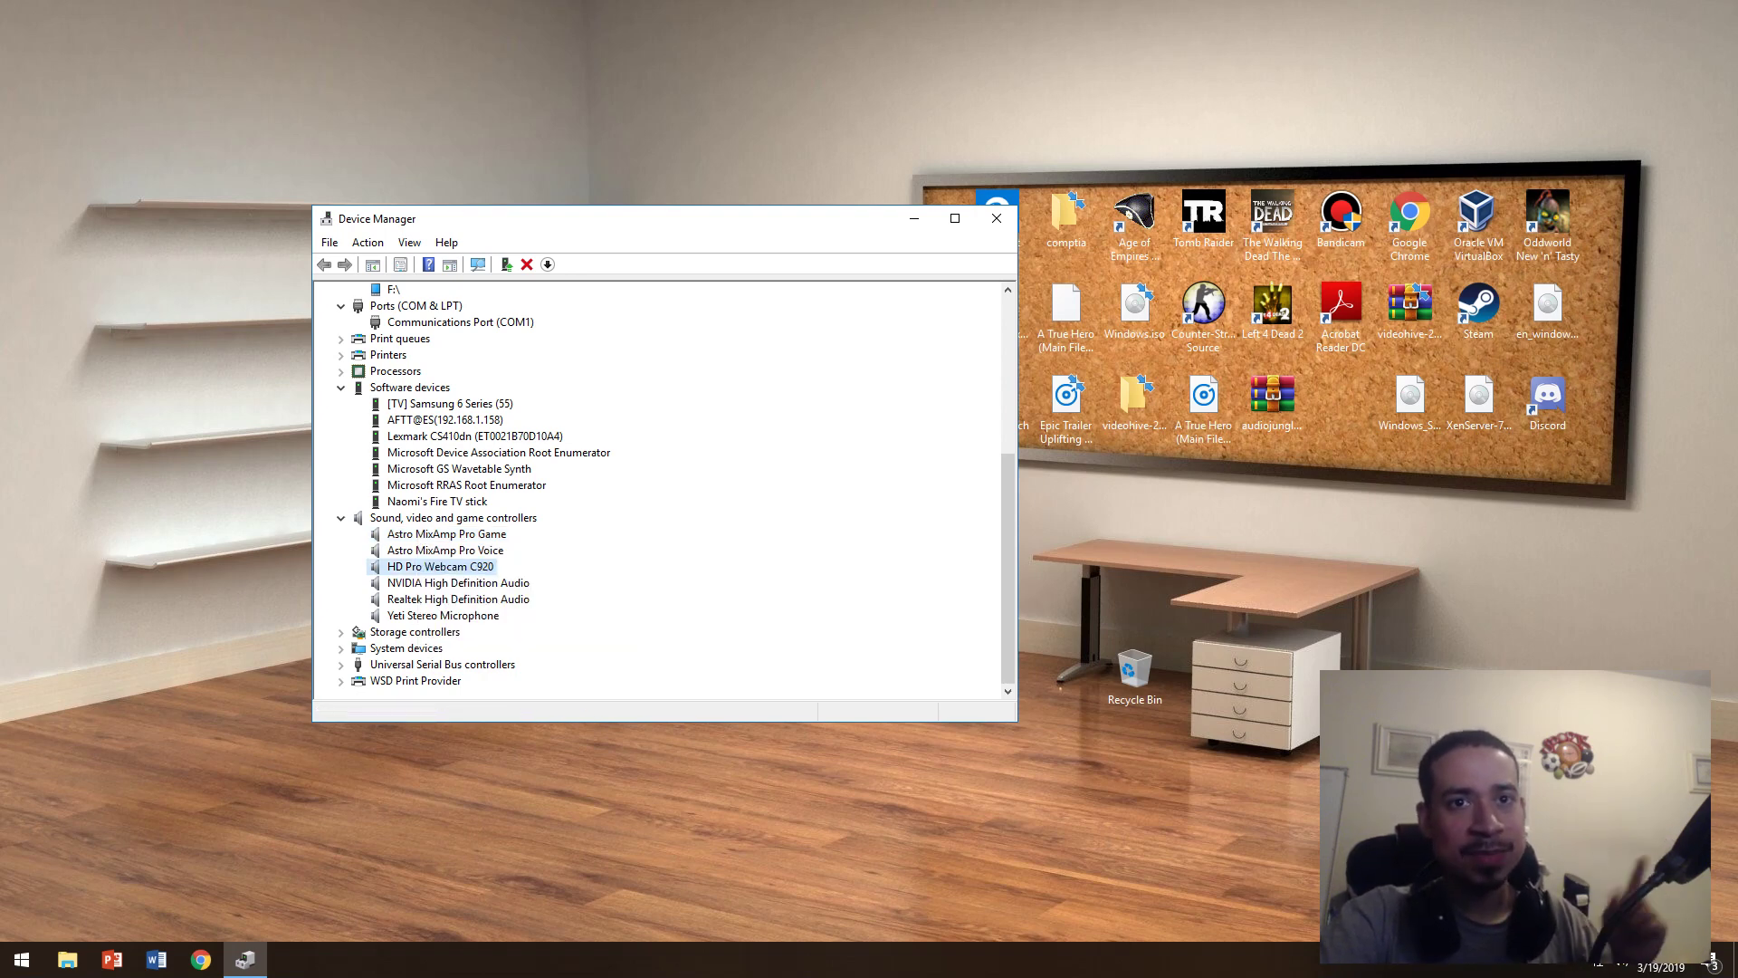
- Search for and open the Sound control panel, and look at the actions available for the Headphones playback device
right_click(1621, 961)
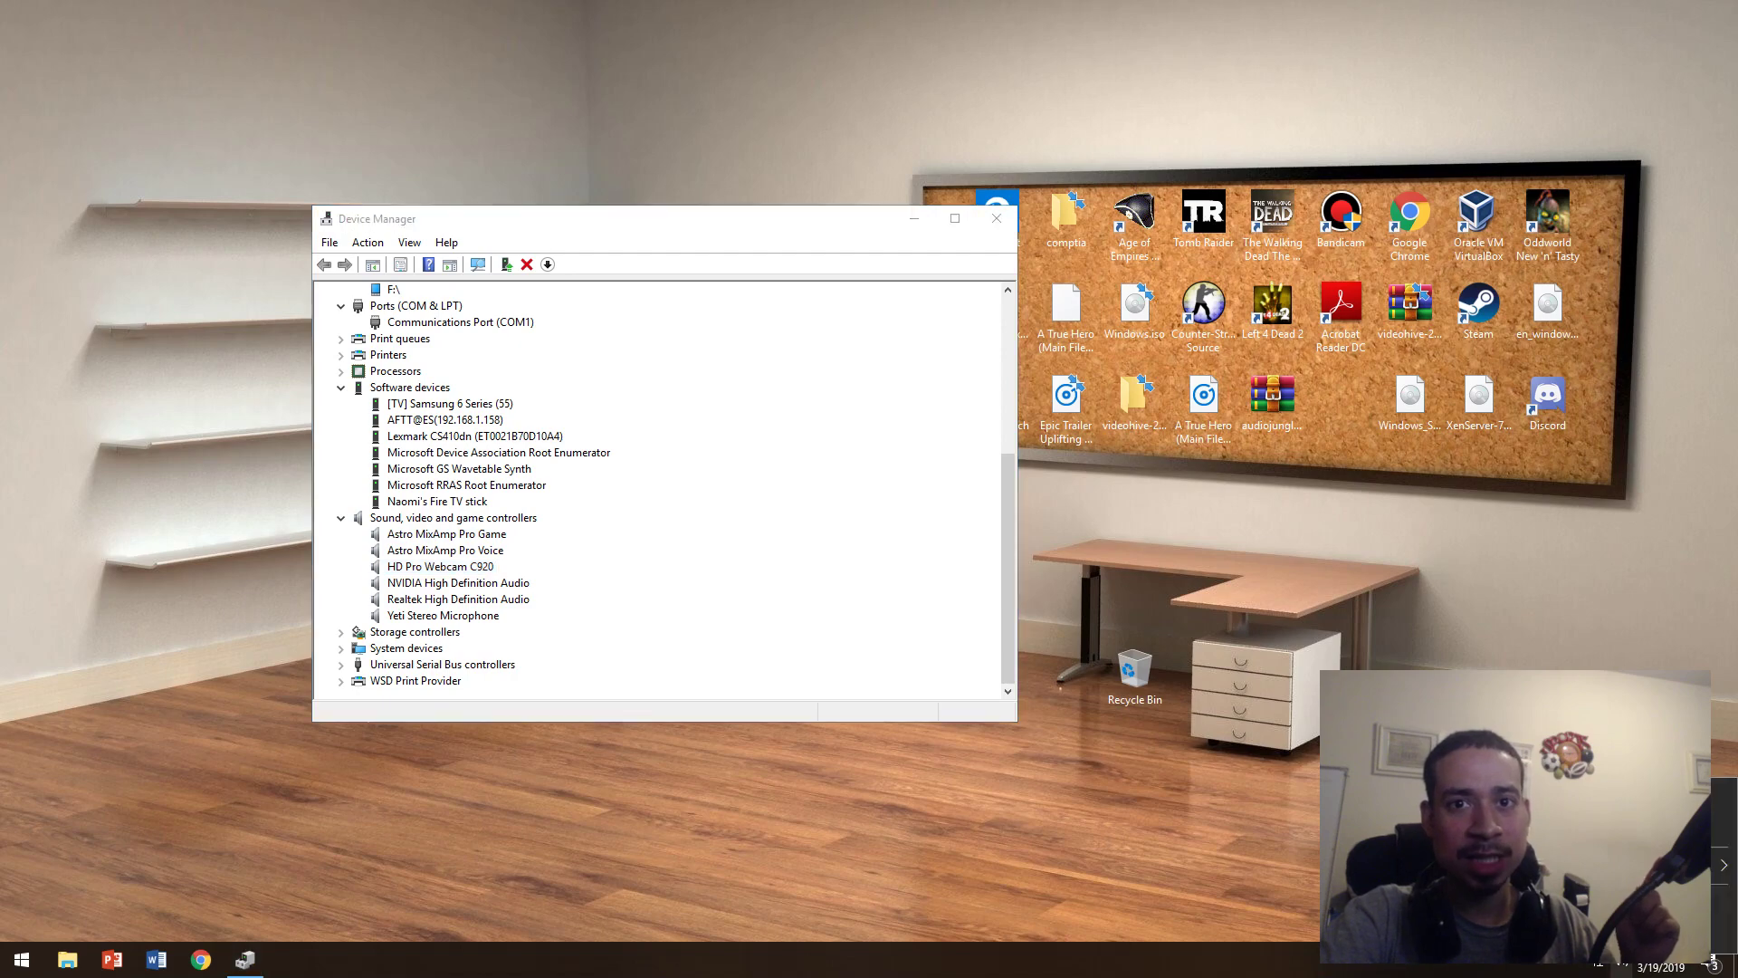
key(super)
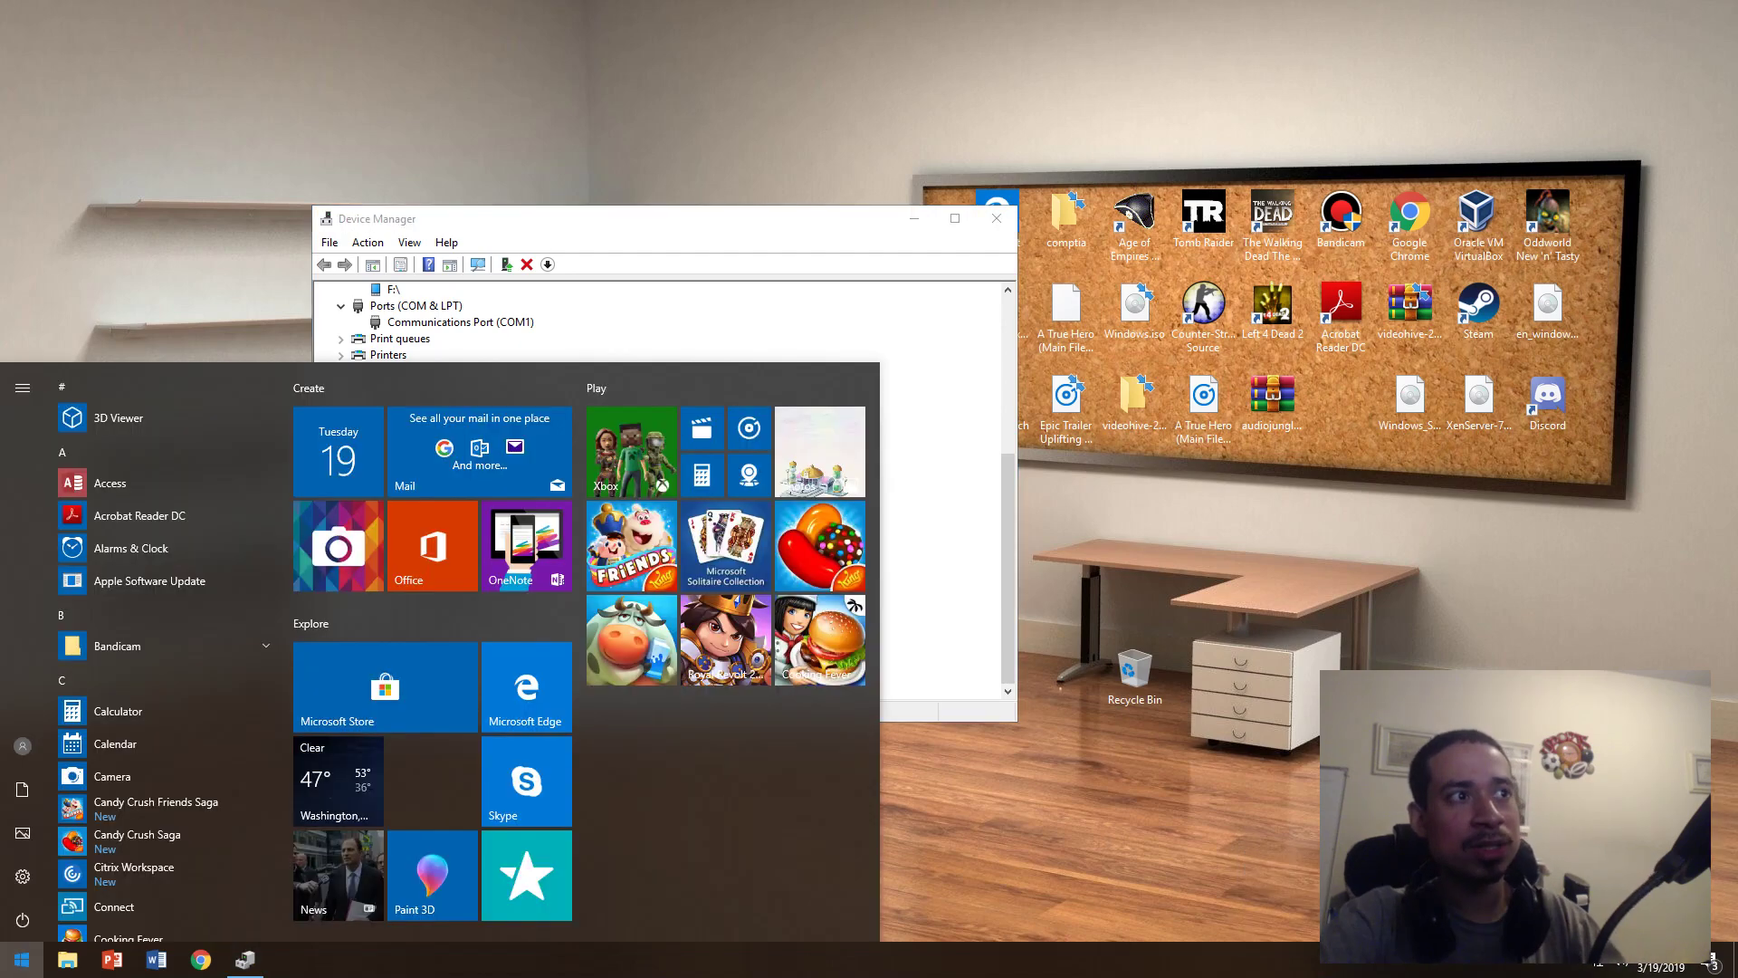
text(sound)
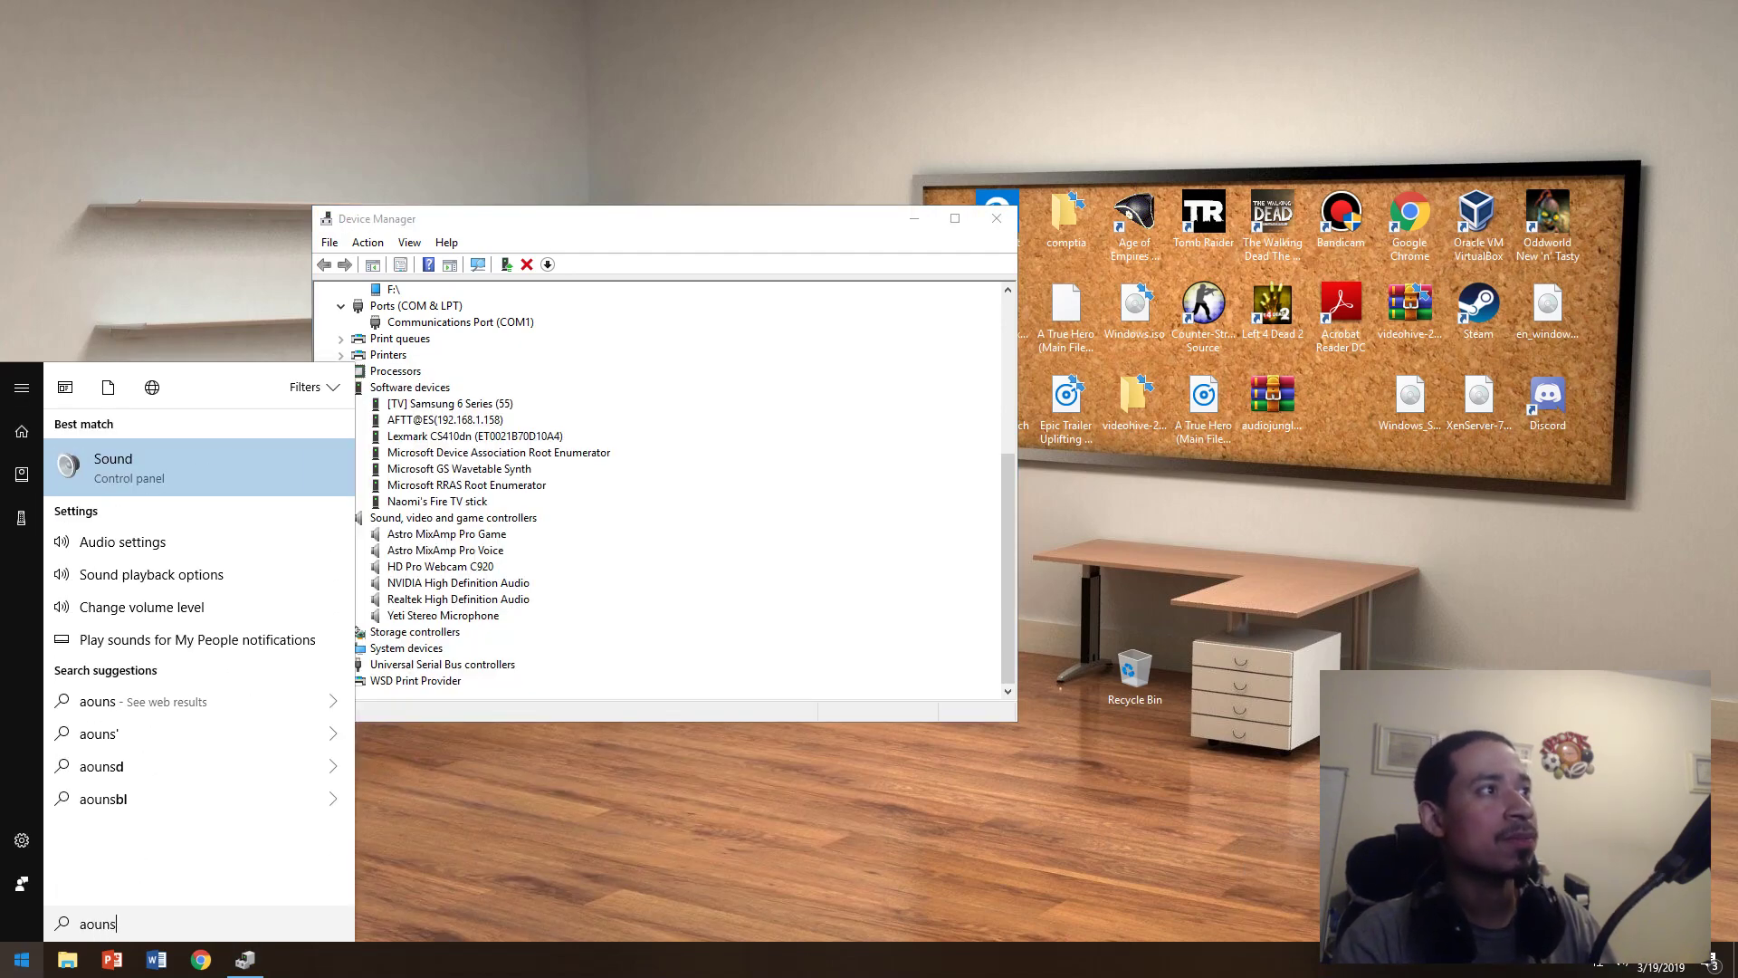
key(Return)
right_click(226, 195)
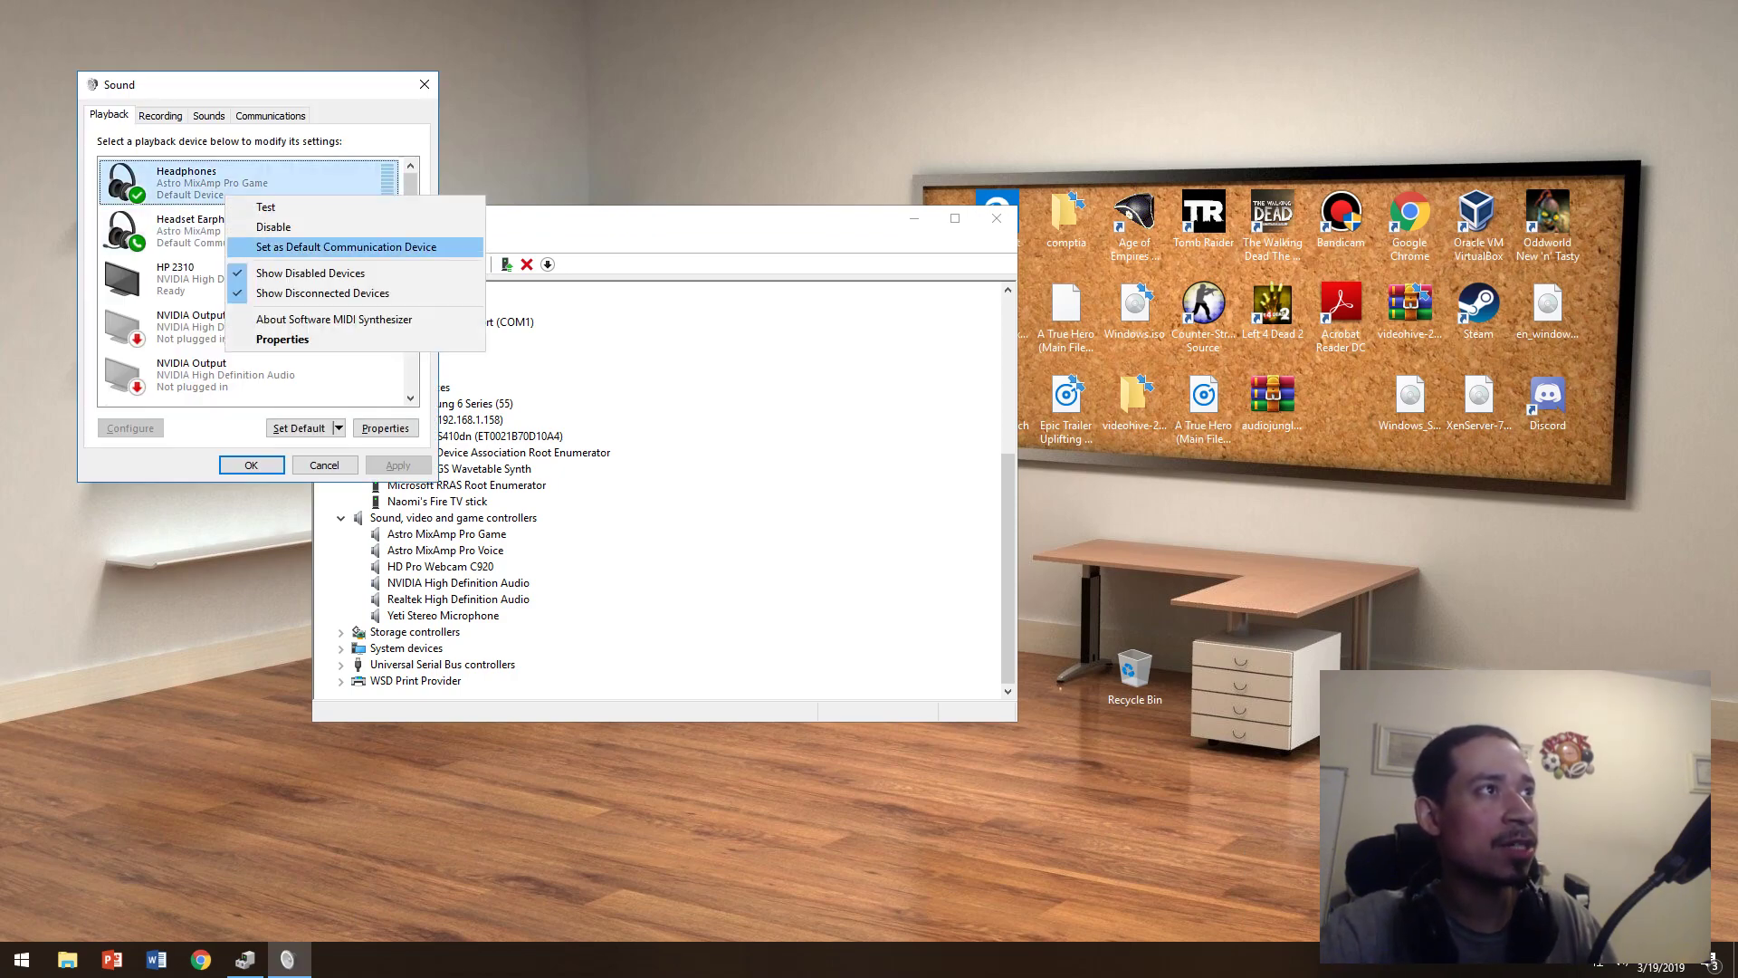
- Look through the recording devices and view the actions available for the Realtek Line In
click(159, 115)
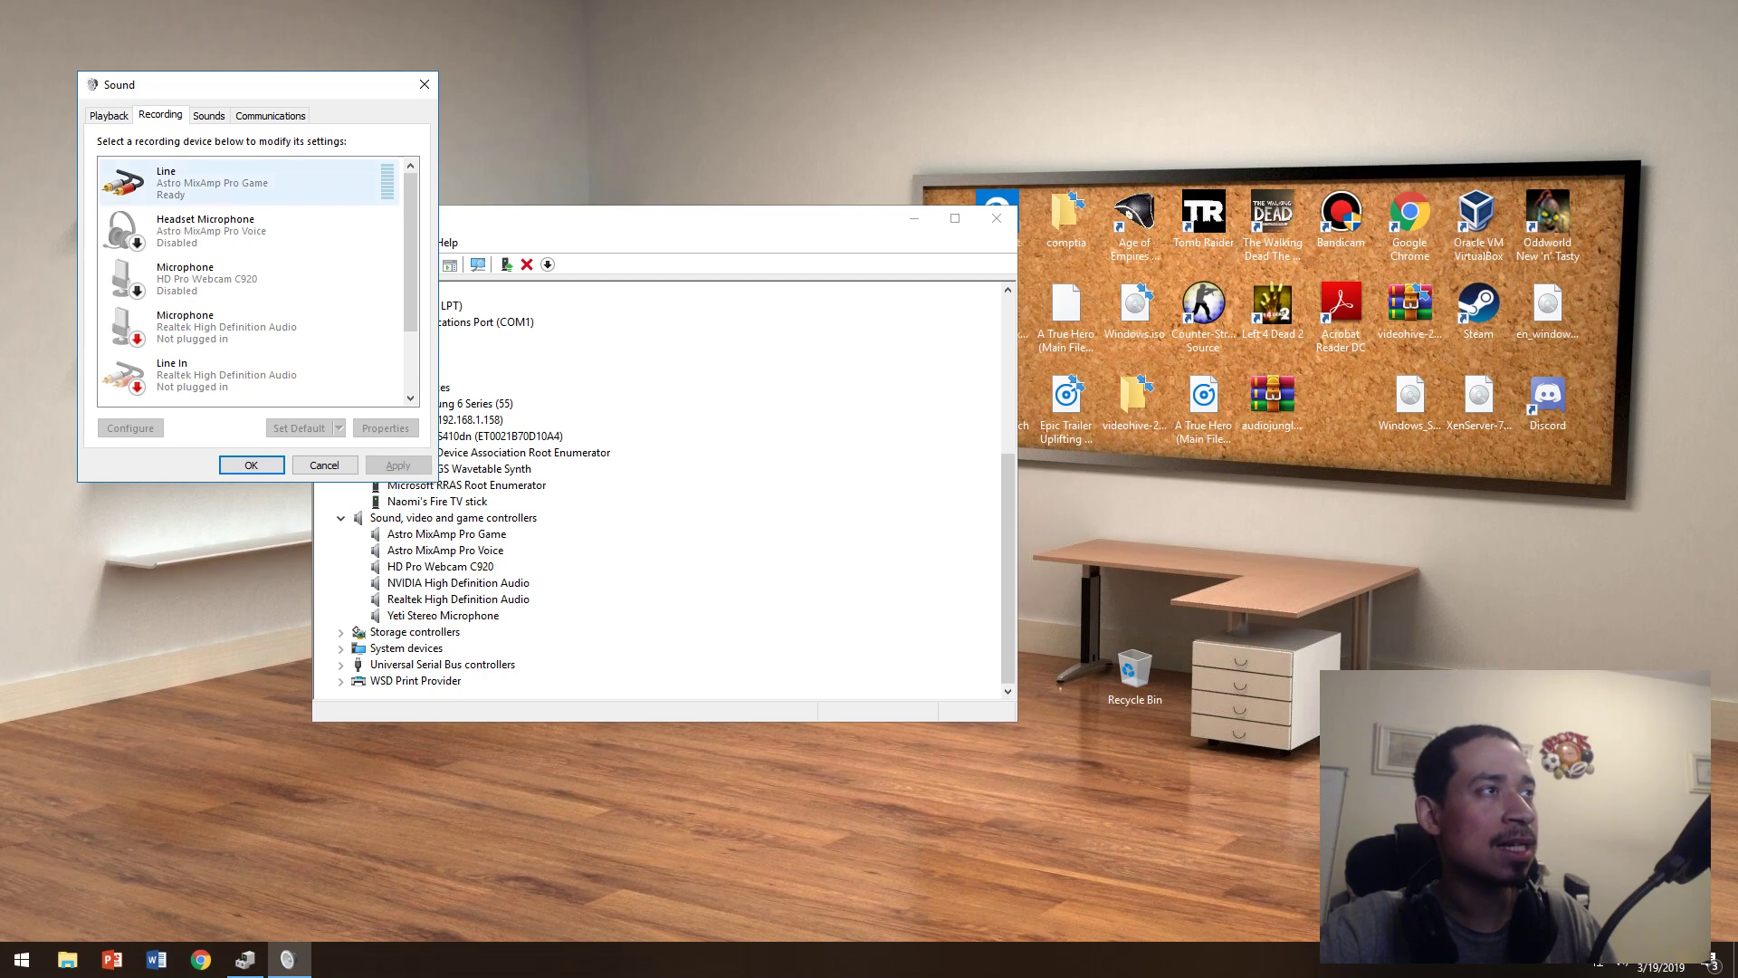
click(249, 230)
scroll(249, 230, down, 1)
scroll(249, 230, up, 1)
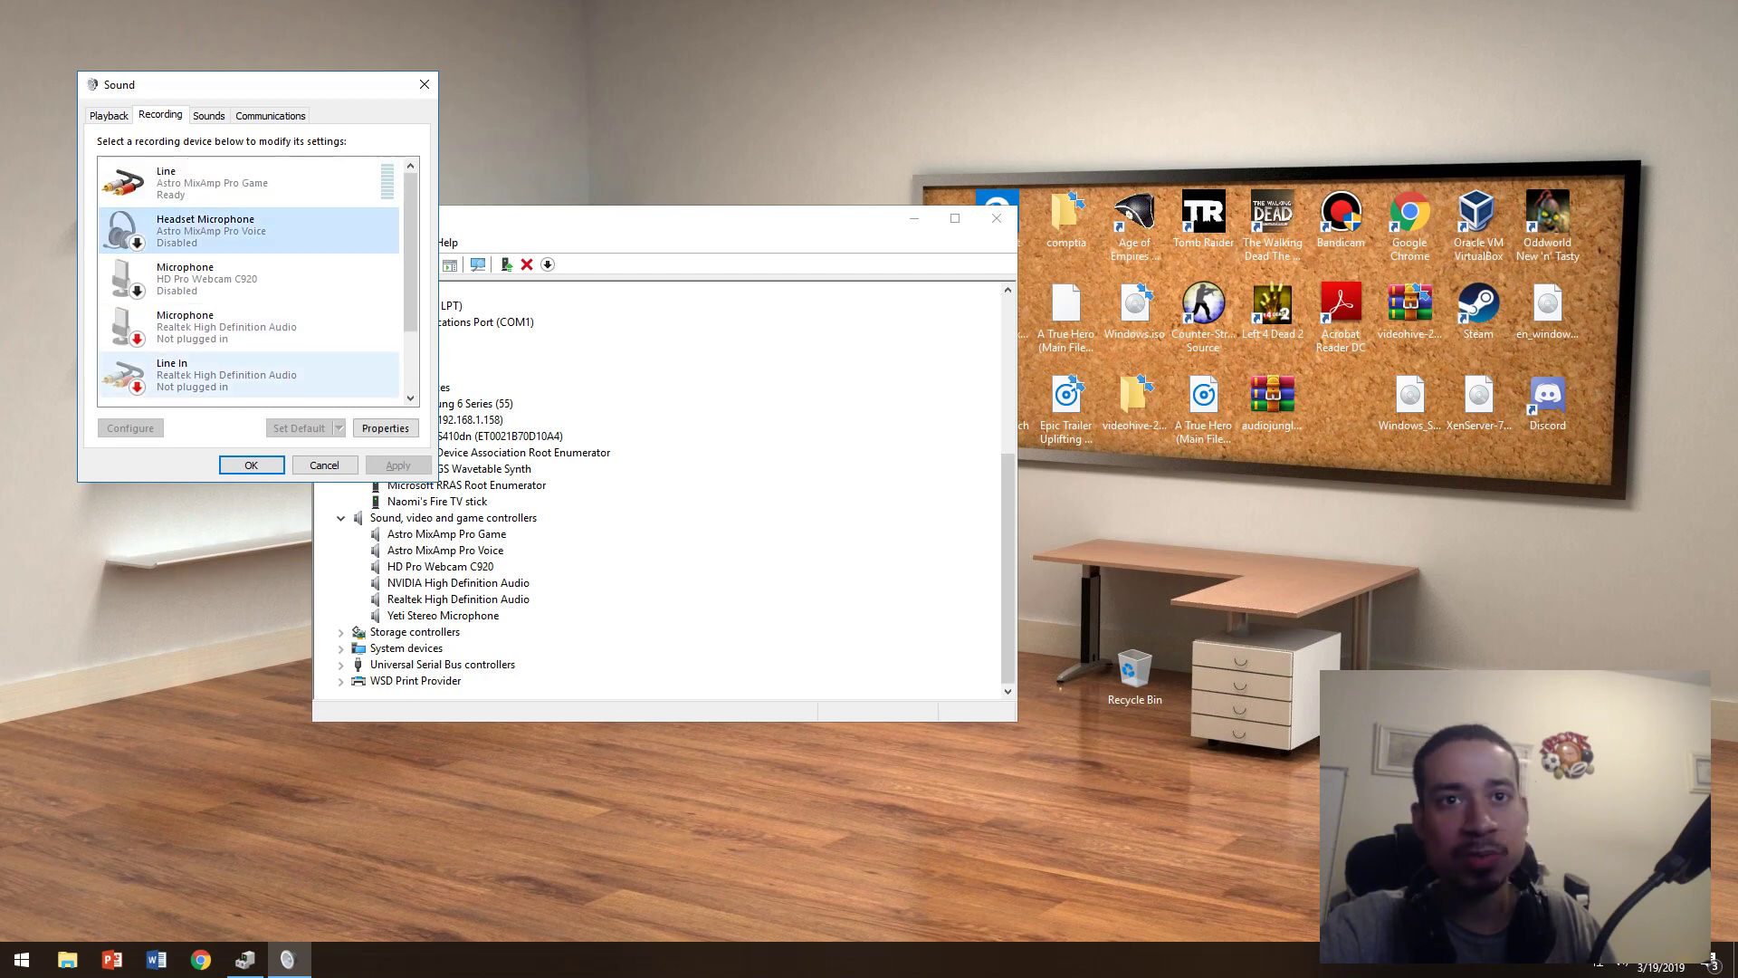
scroll(248, 280, down, 2)
scroll(249, 294, down, 1)
right_click(165, 287)
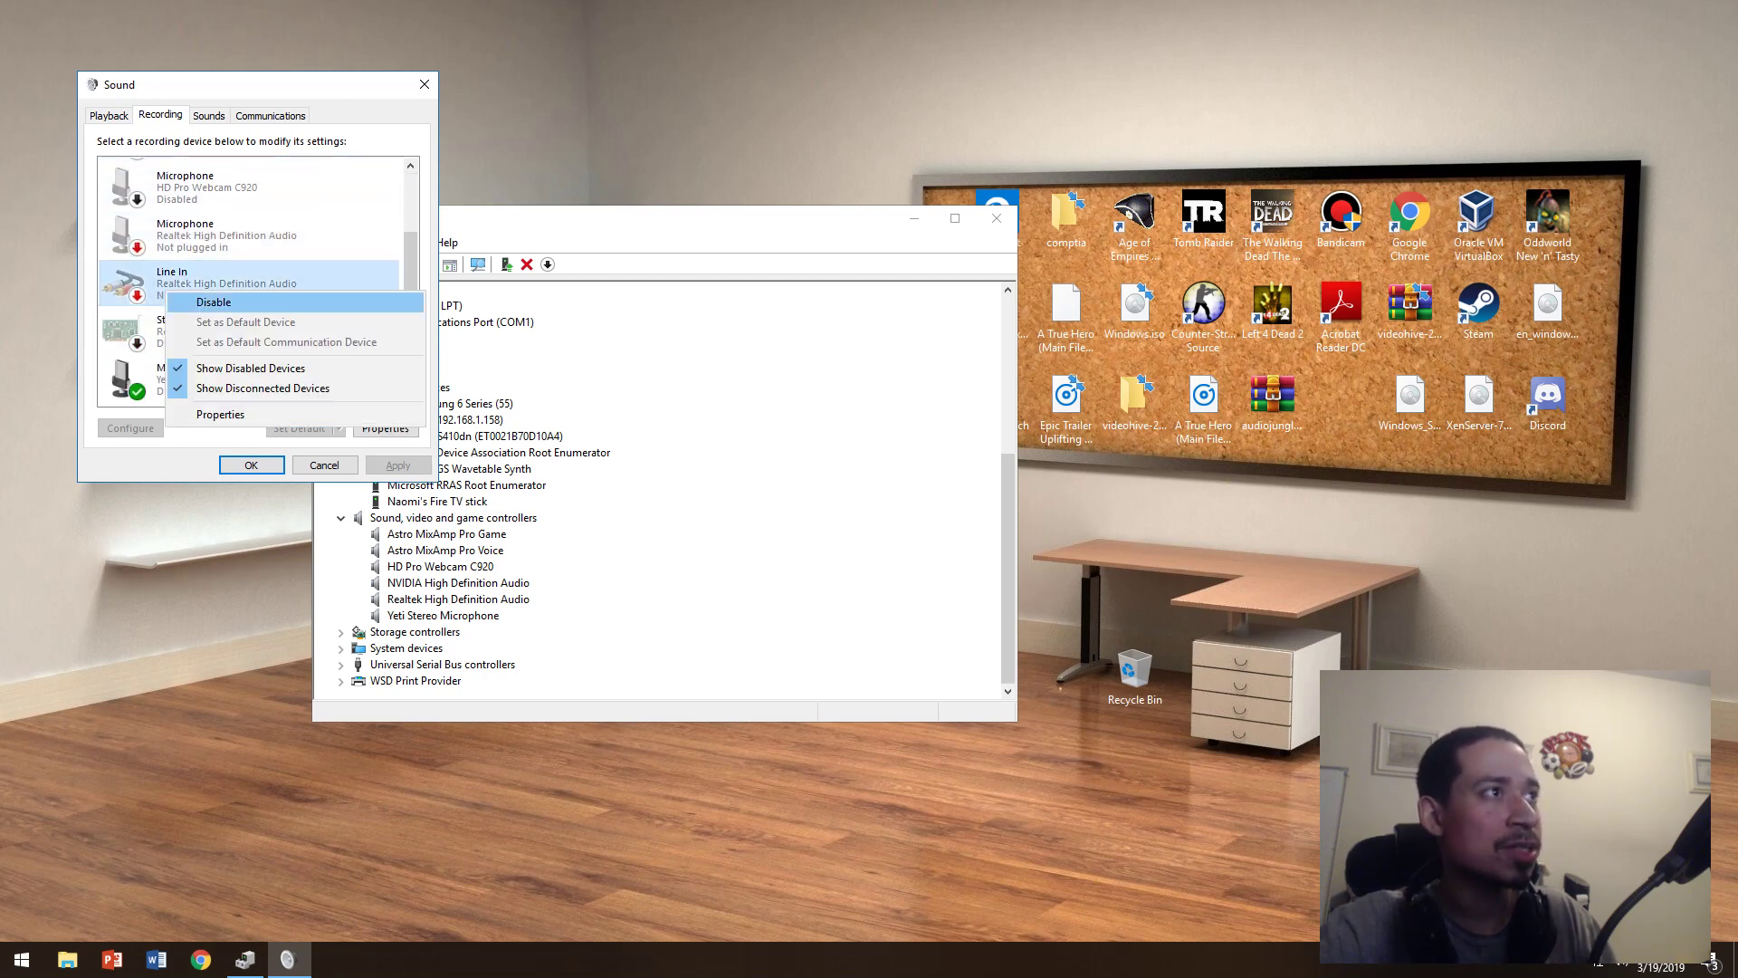
- Examine the default Headphones' levels, enhancements and advanced properties, close them without changes, and view the communications settings
click(108, 115)
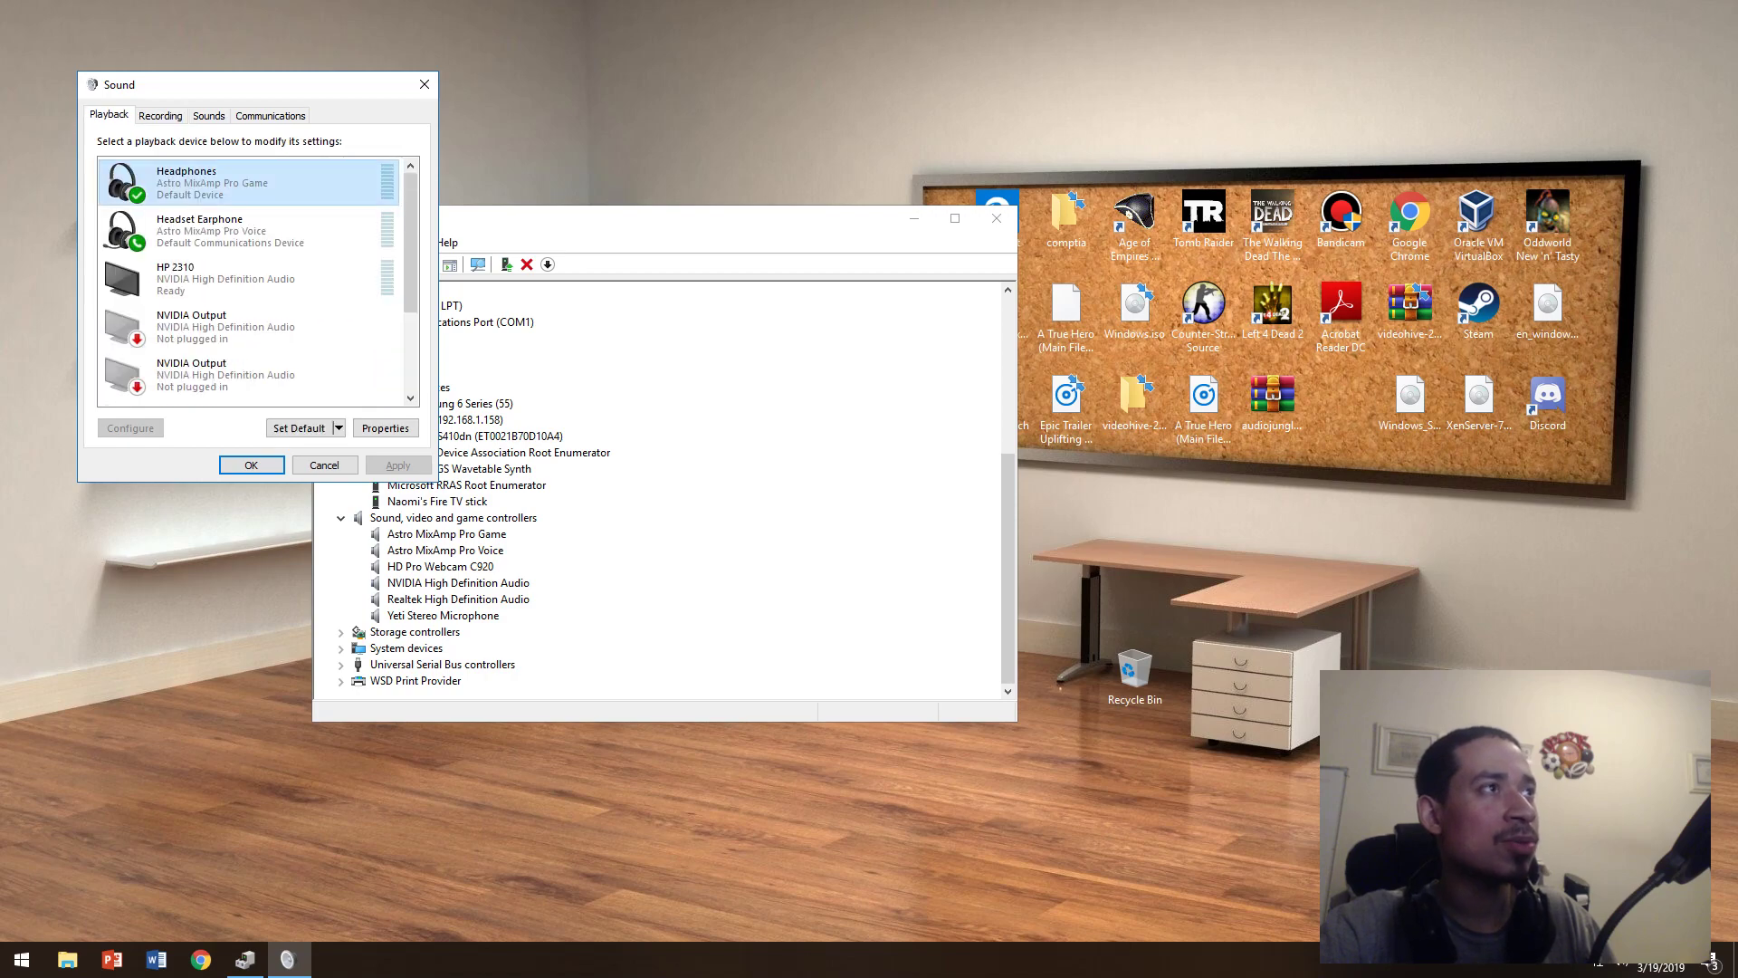
right_click(196, 196)
click(253, 339)
click(177, 184)
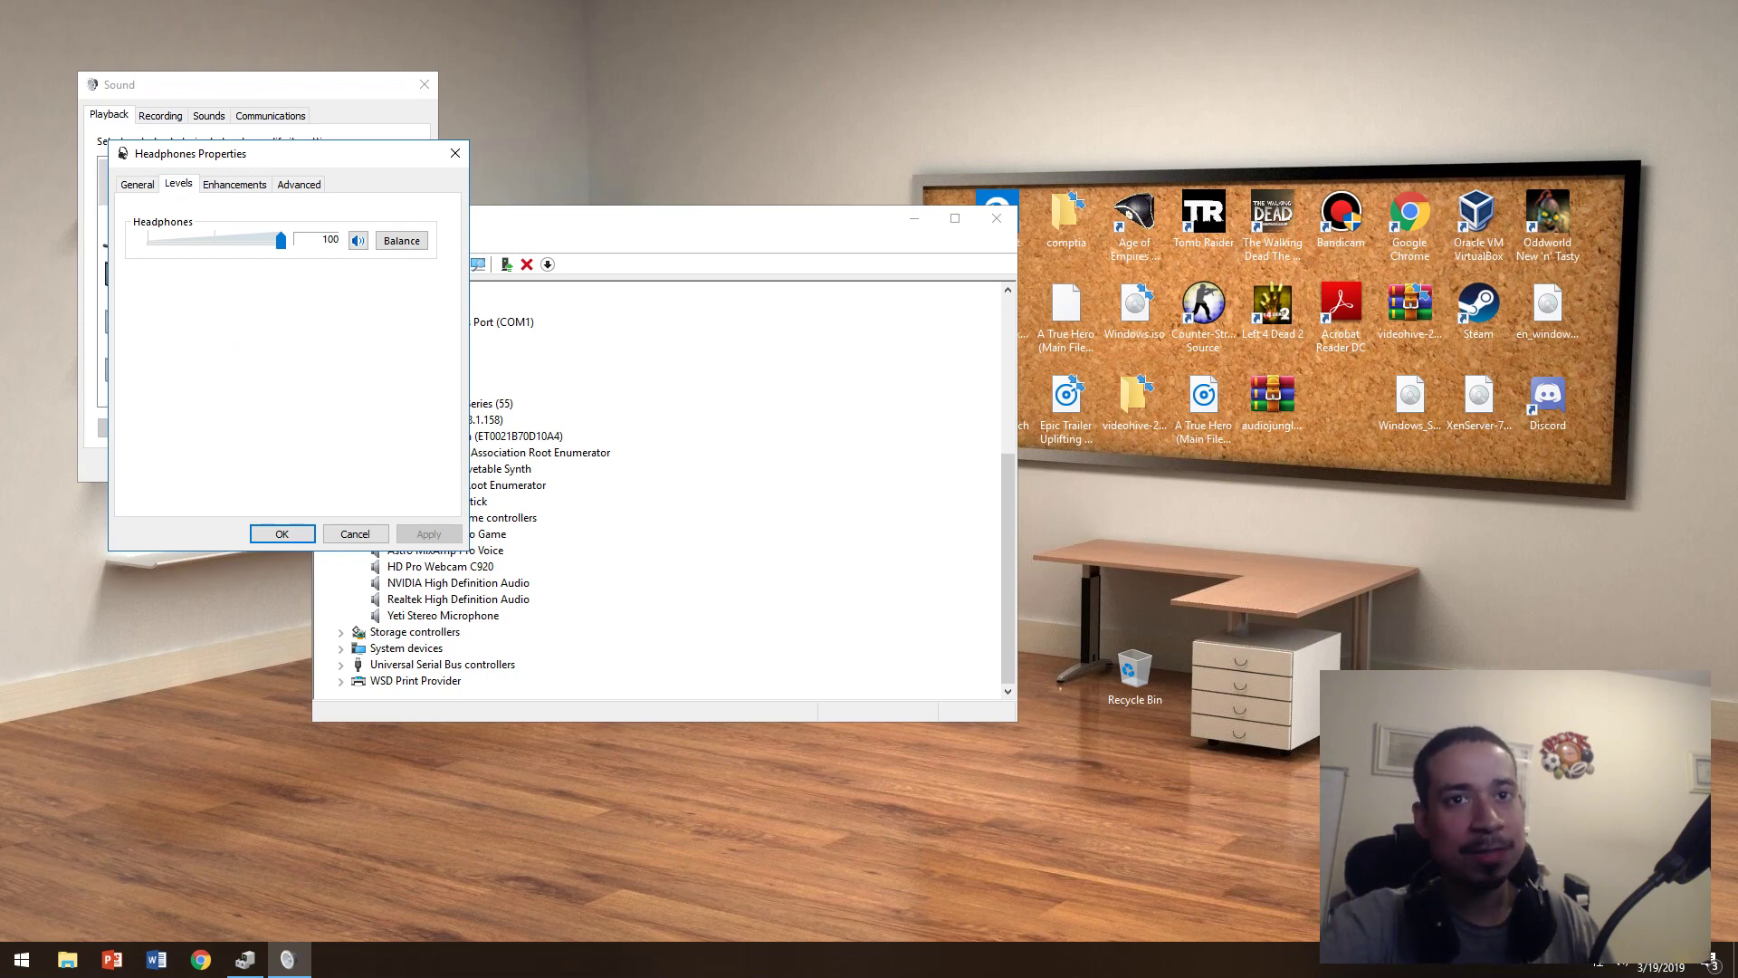
key(ctrl+Tab)
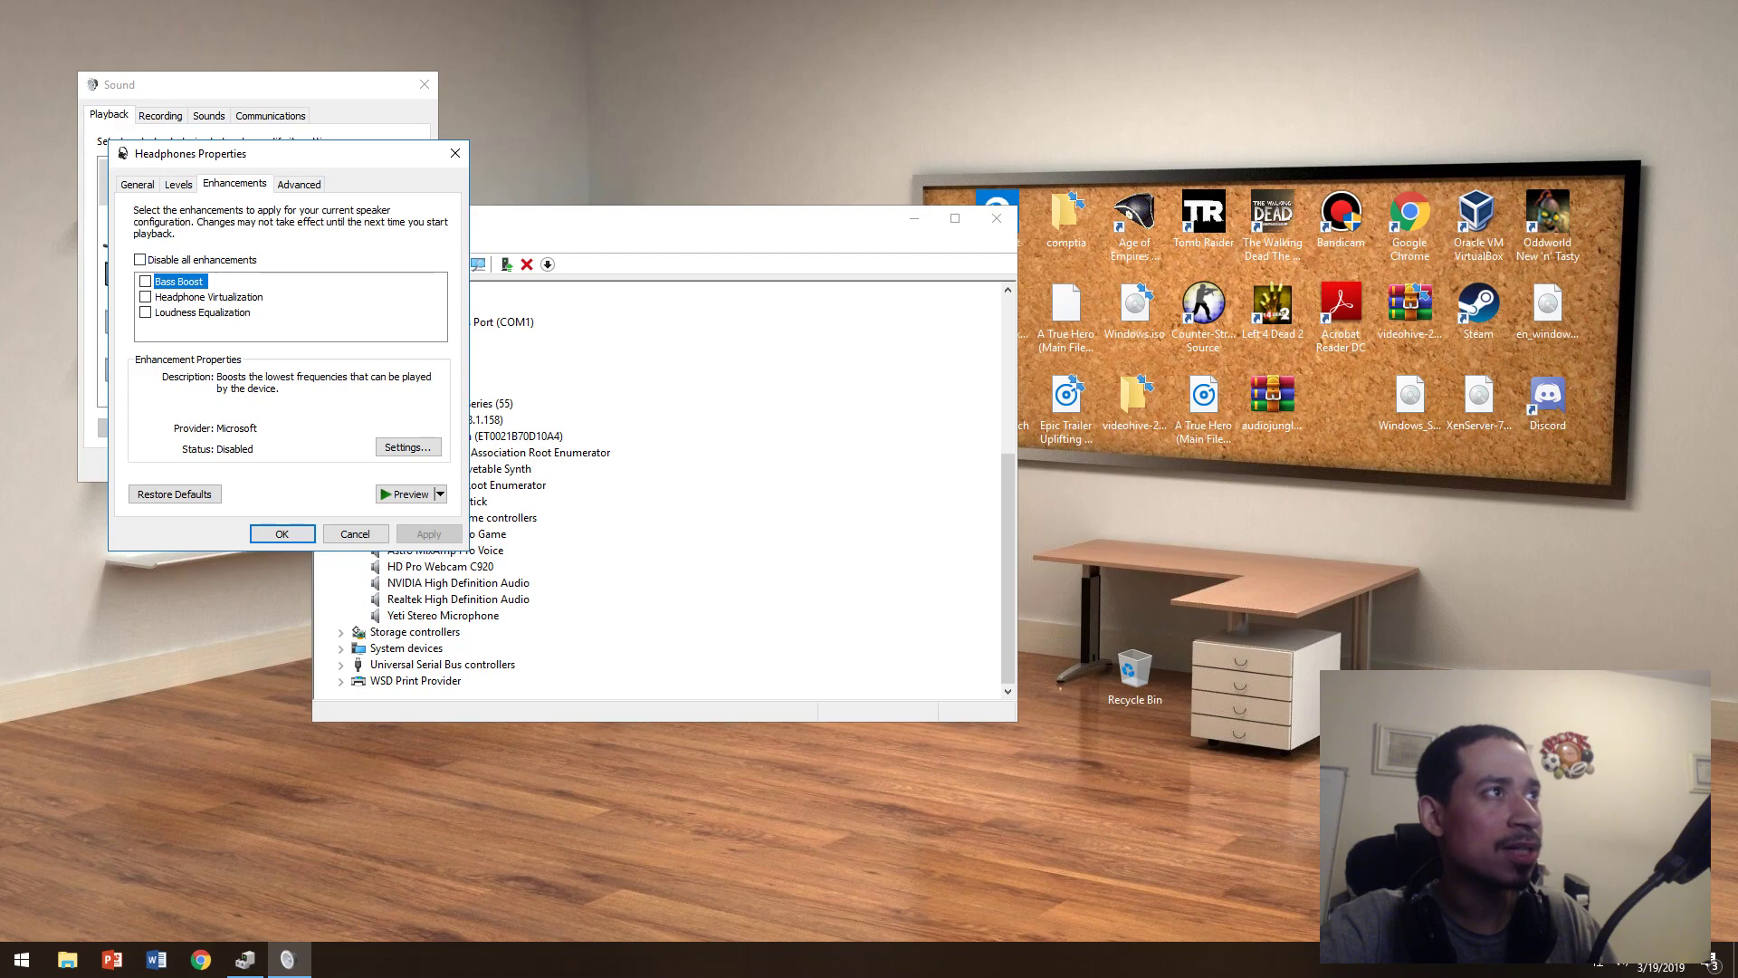
click(298, 184)
click(455, 153)
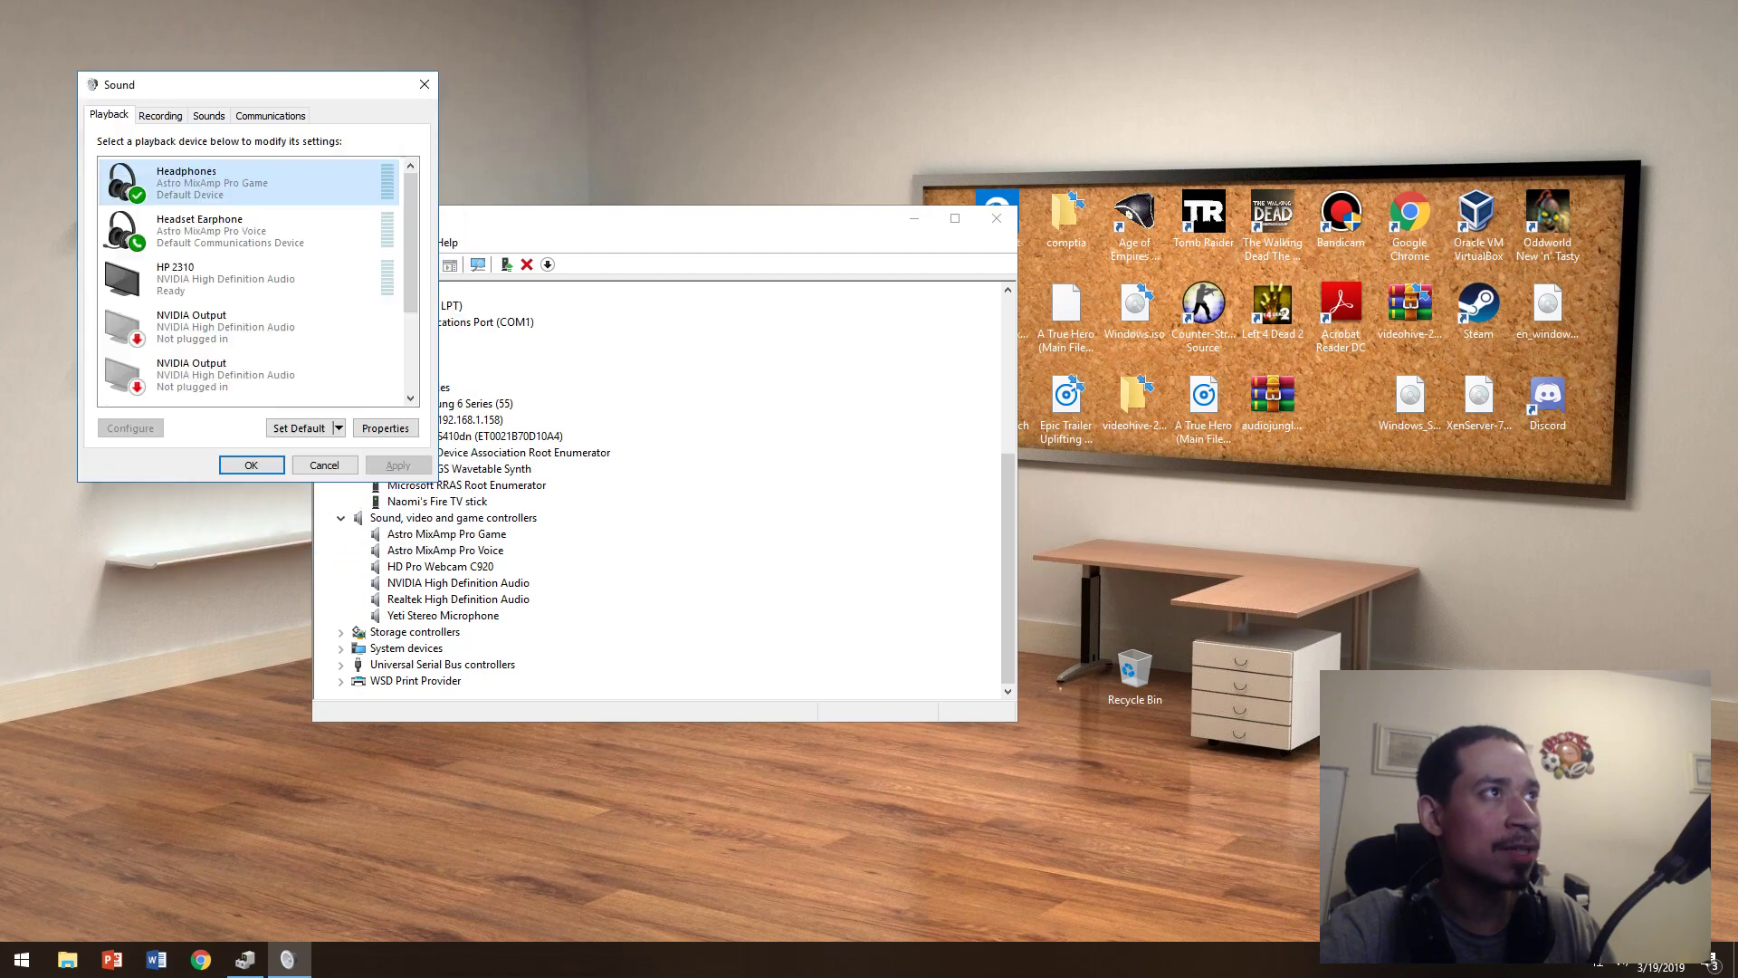
click(270, 115)
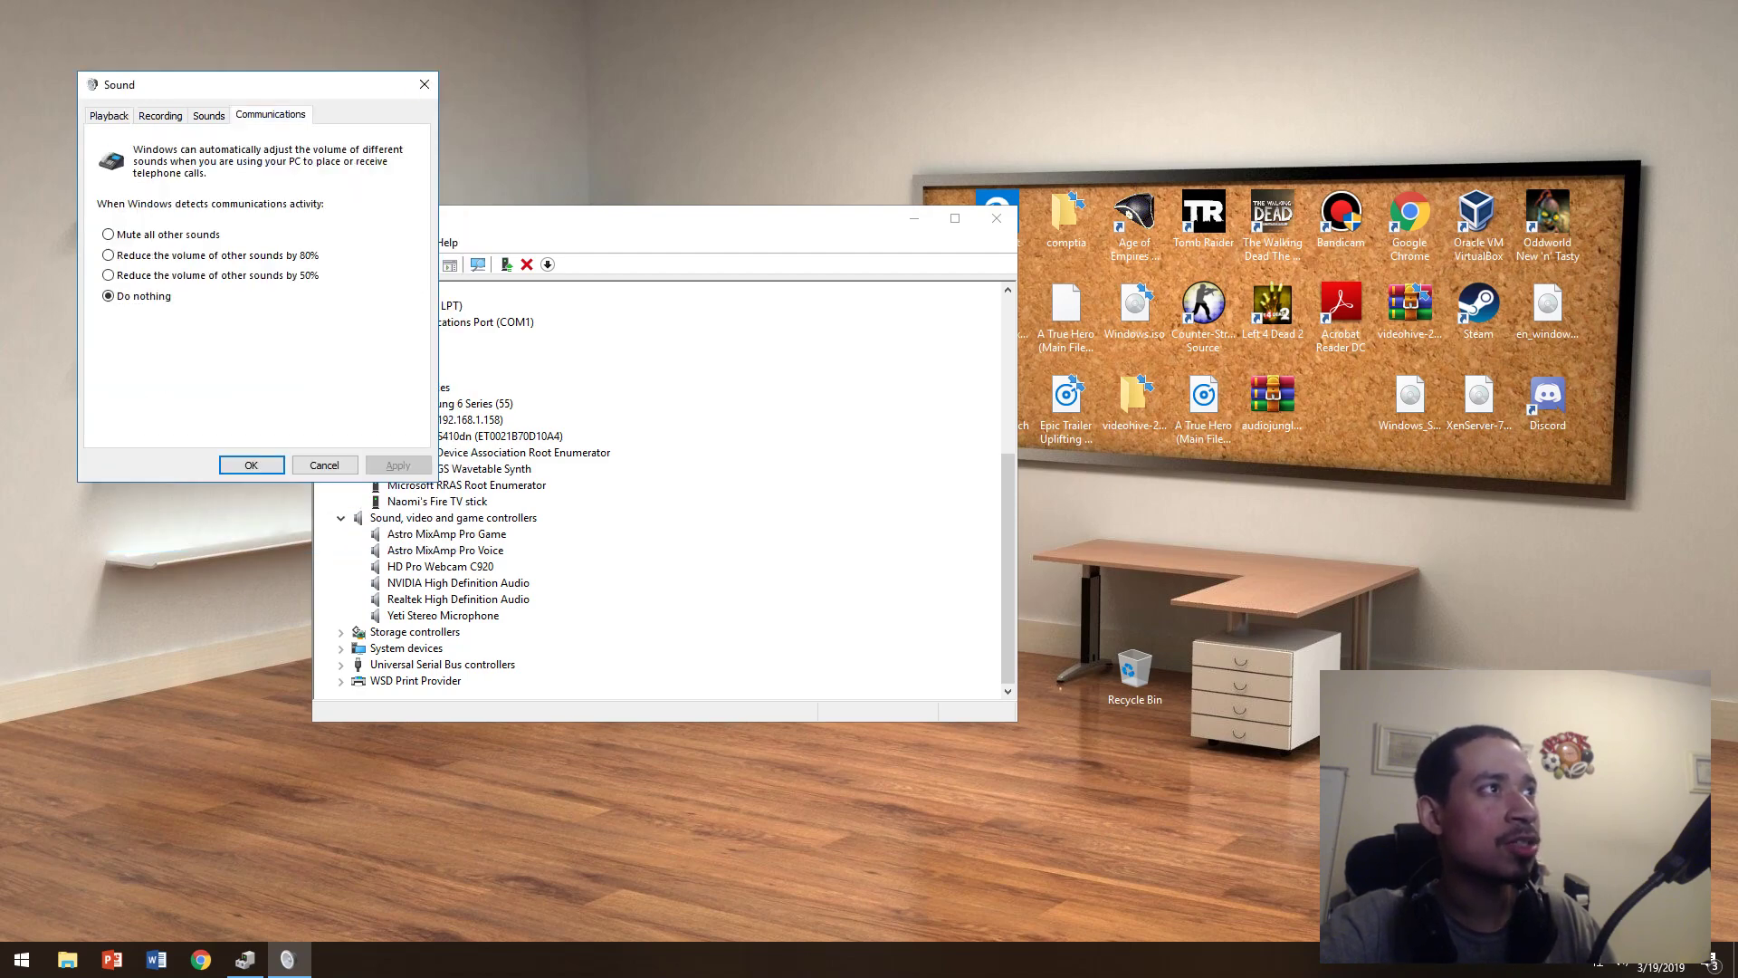
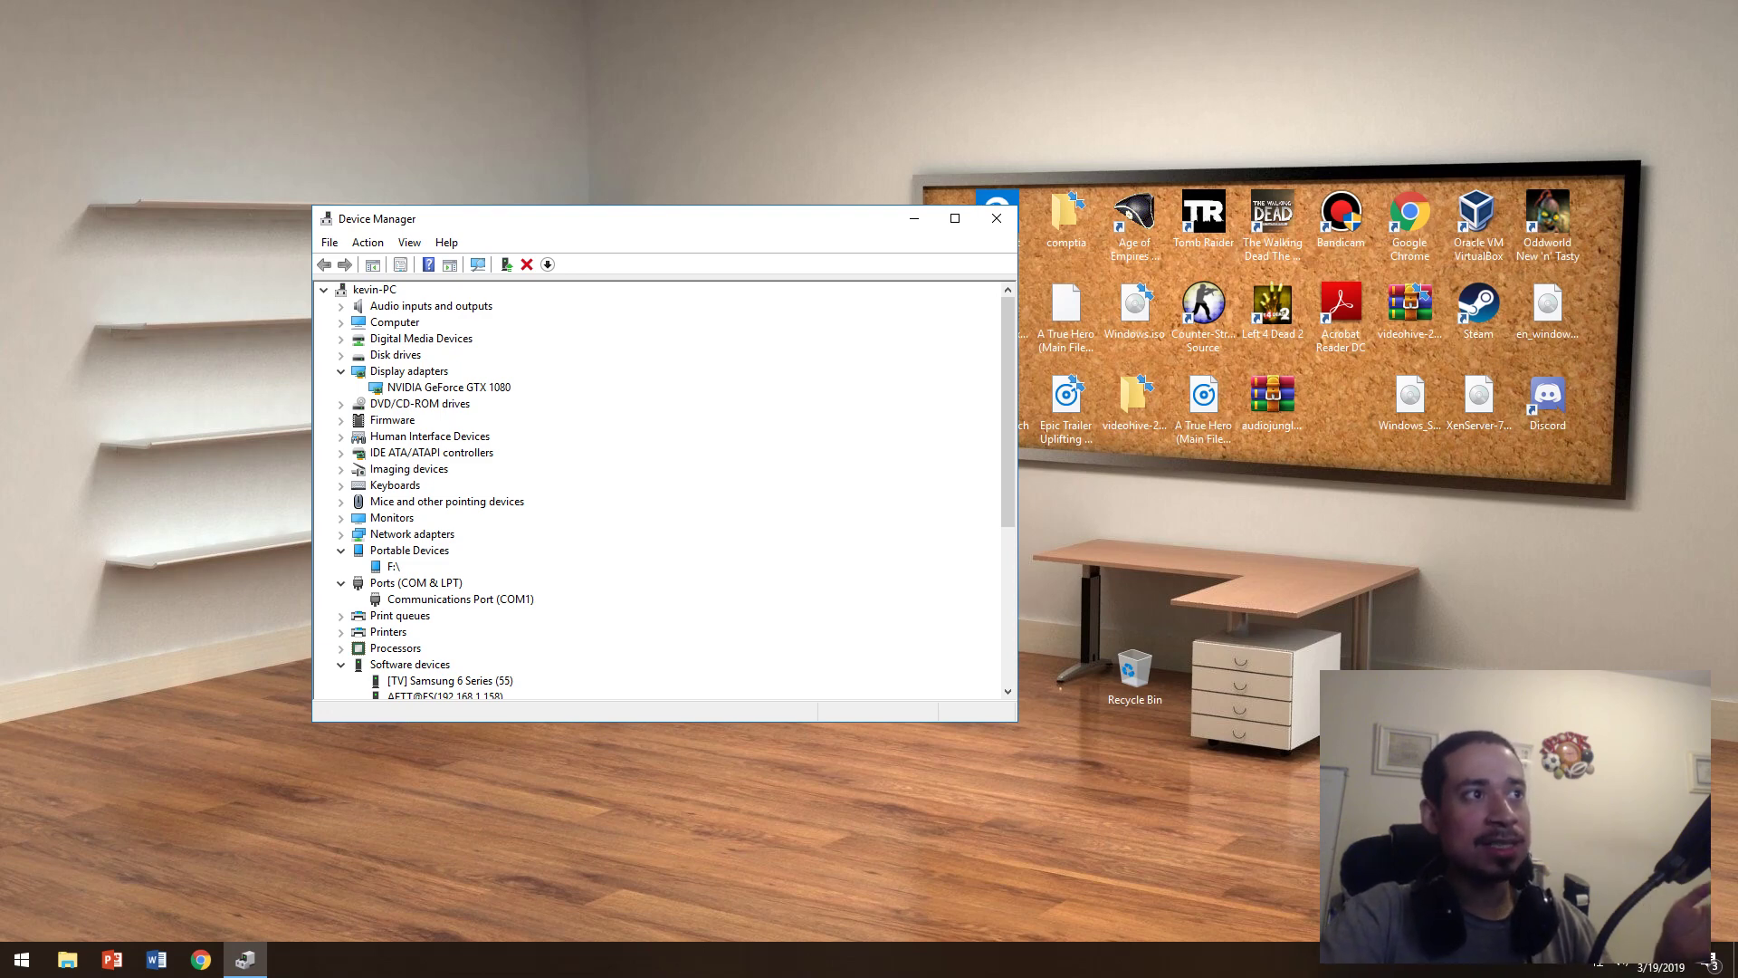
- Collapse the Ports, Software devices, Sound, video and game controllers and Portable Devices categories in Device Manager
click(341, 583)
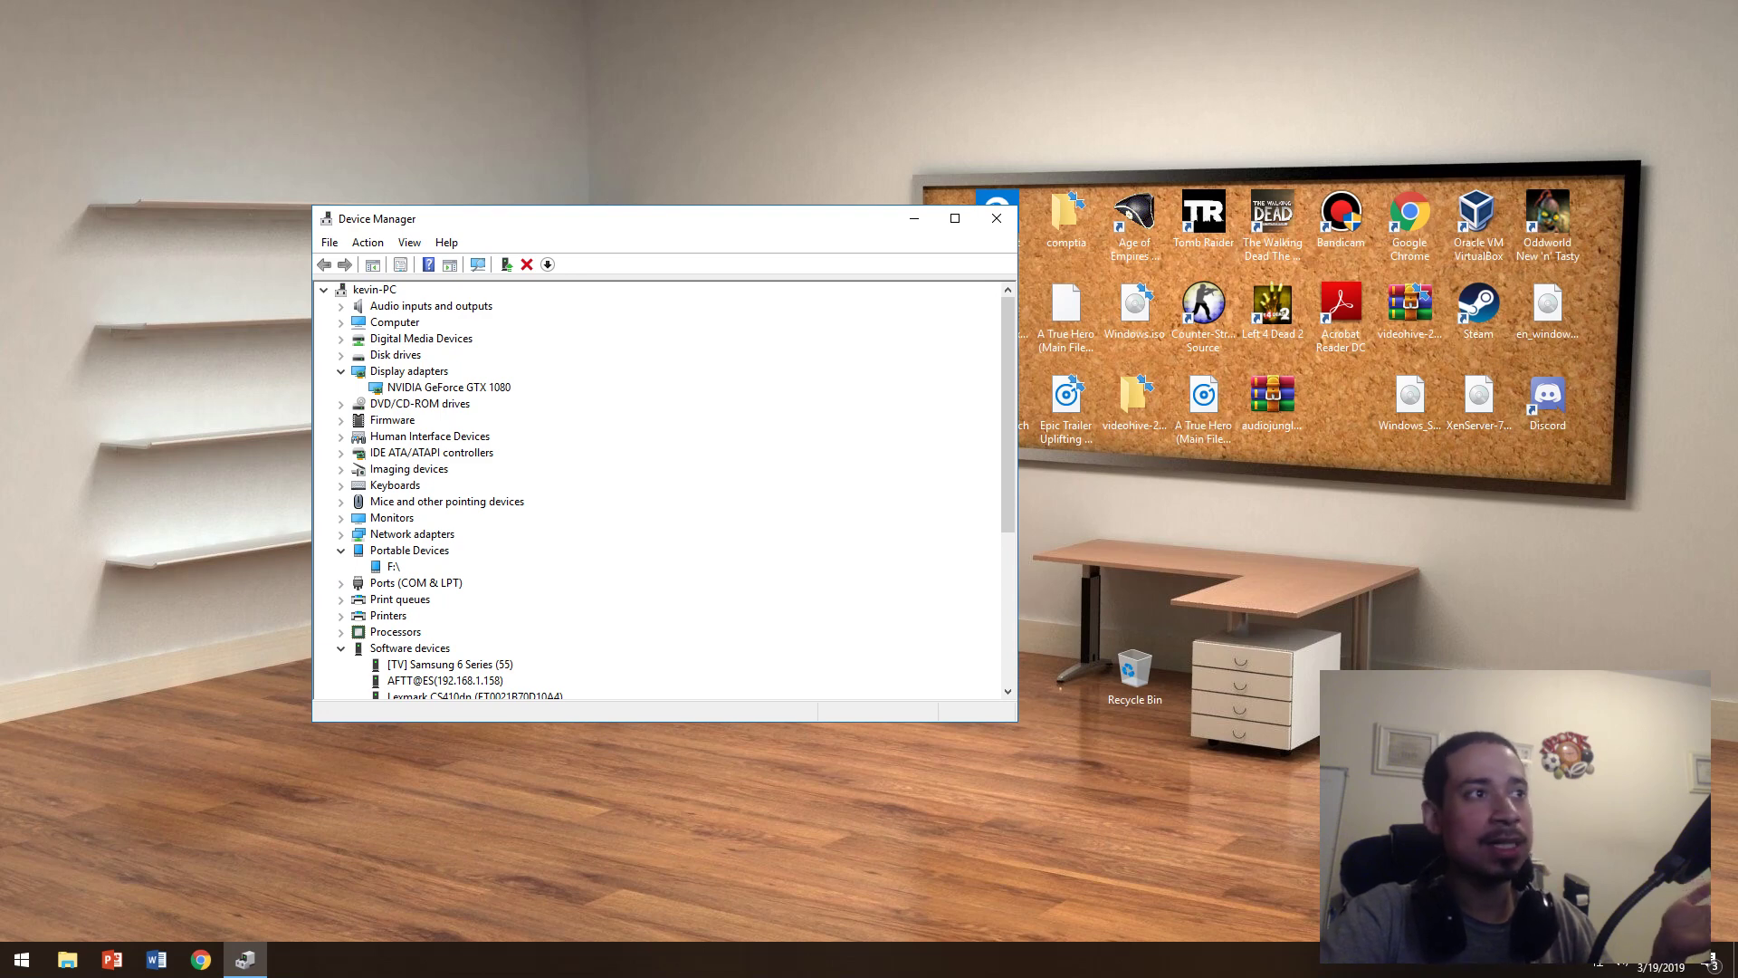
click(340, 648)
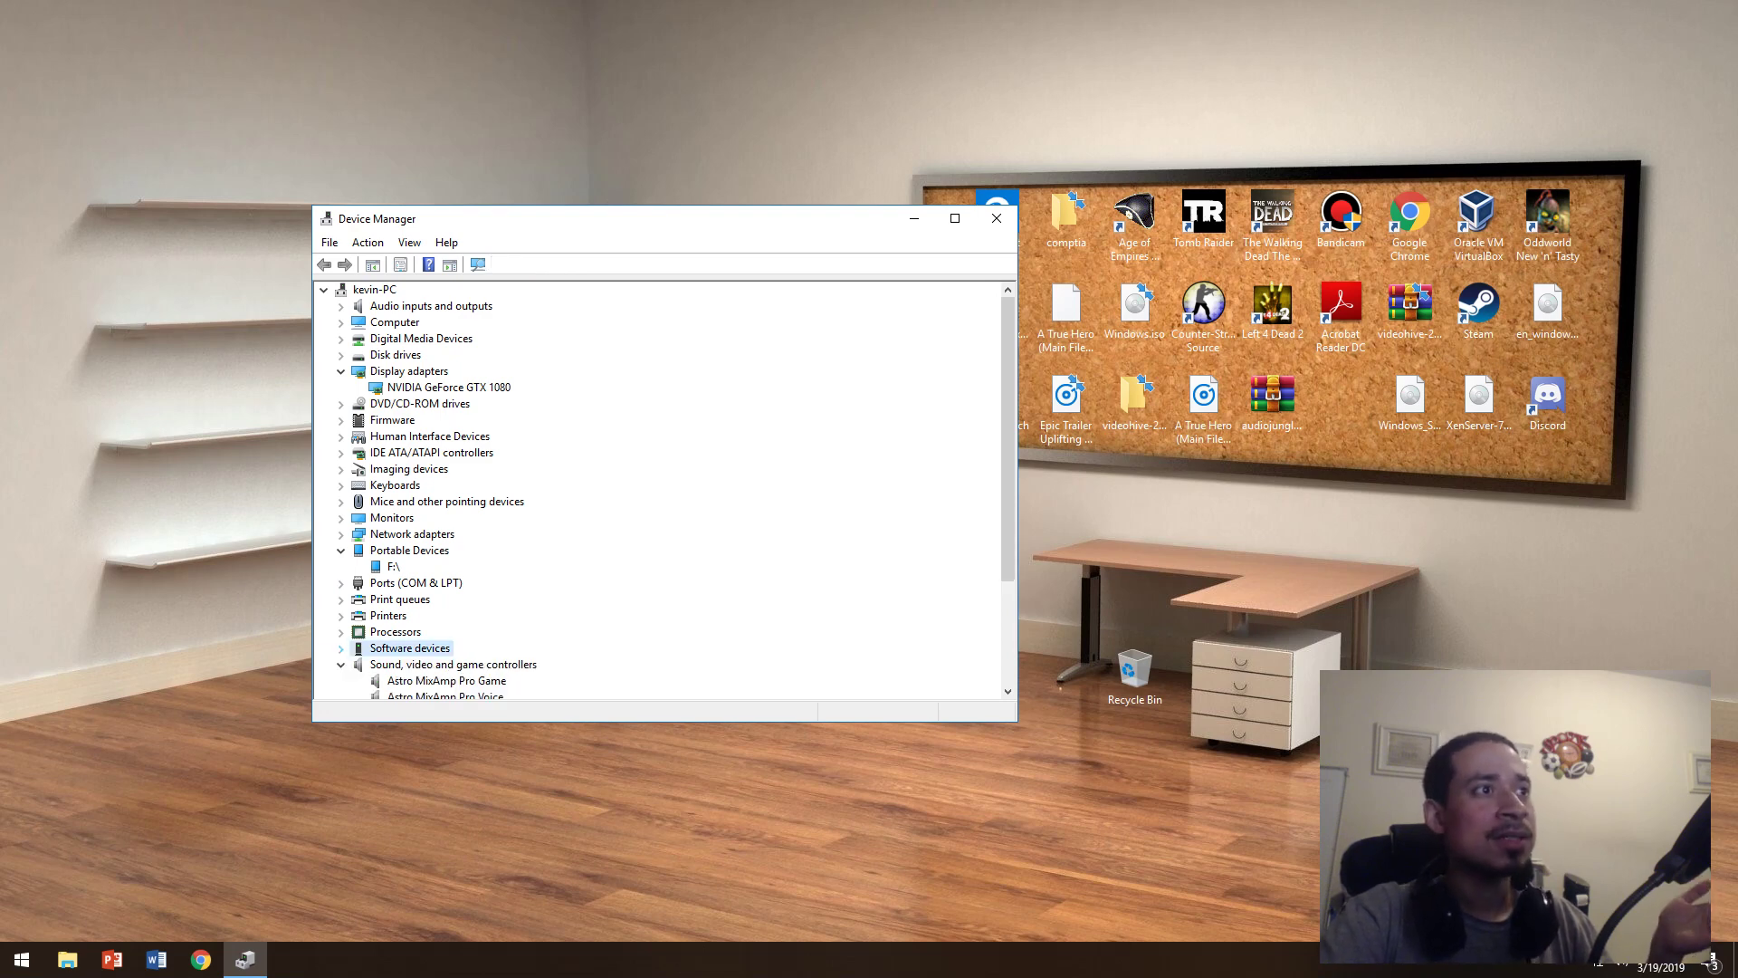
click(340, 665)
scroll(340, 664, down, 1)
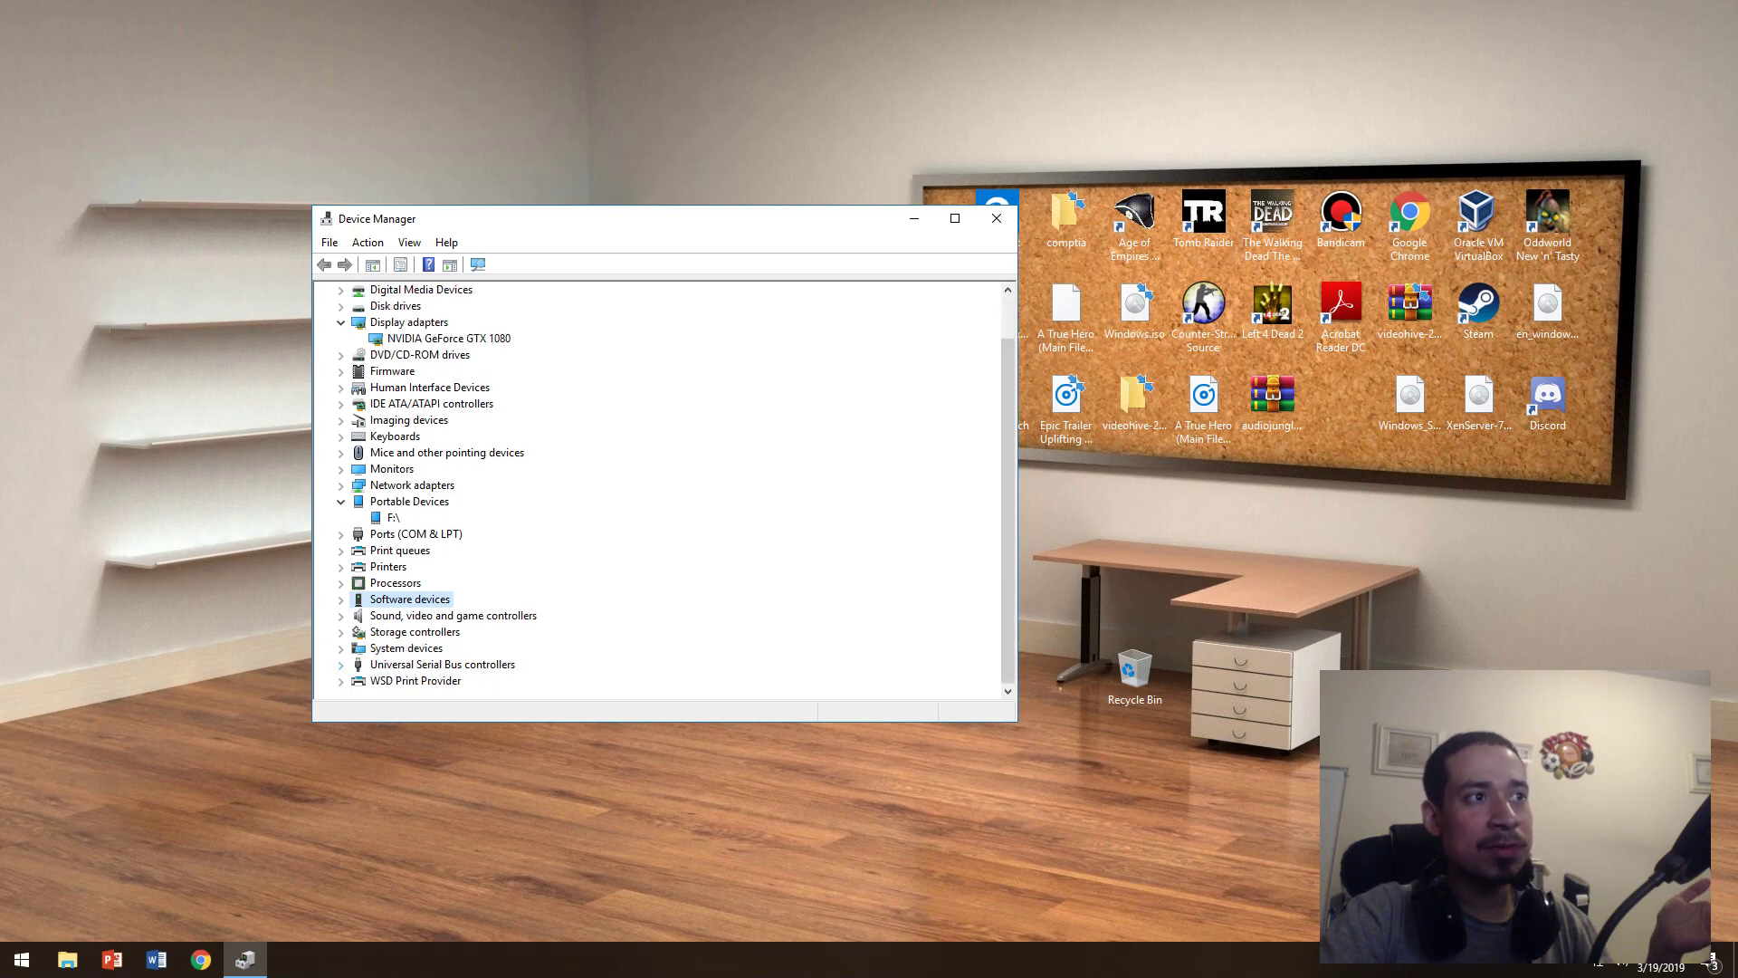
scroll(340, 664, up, 1)
scroll(340, 664, down, 1)
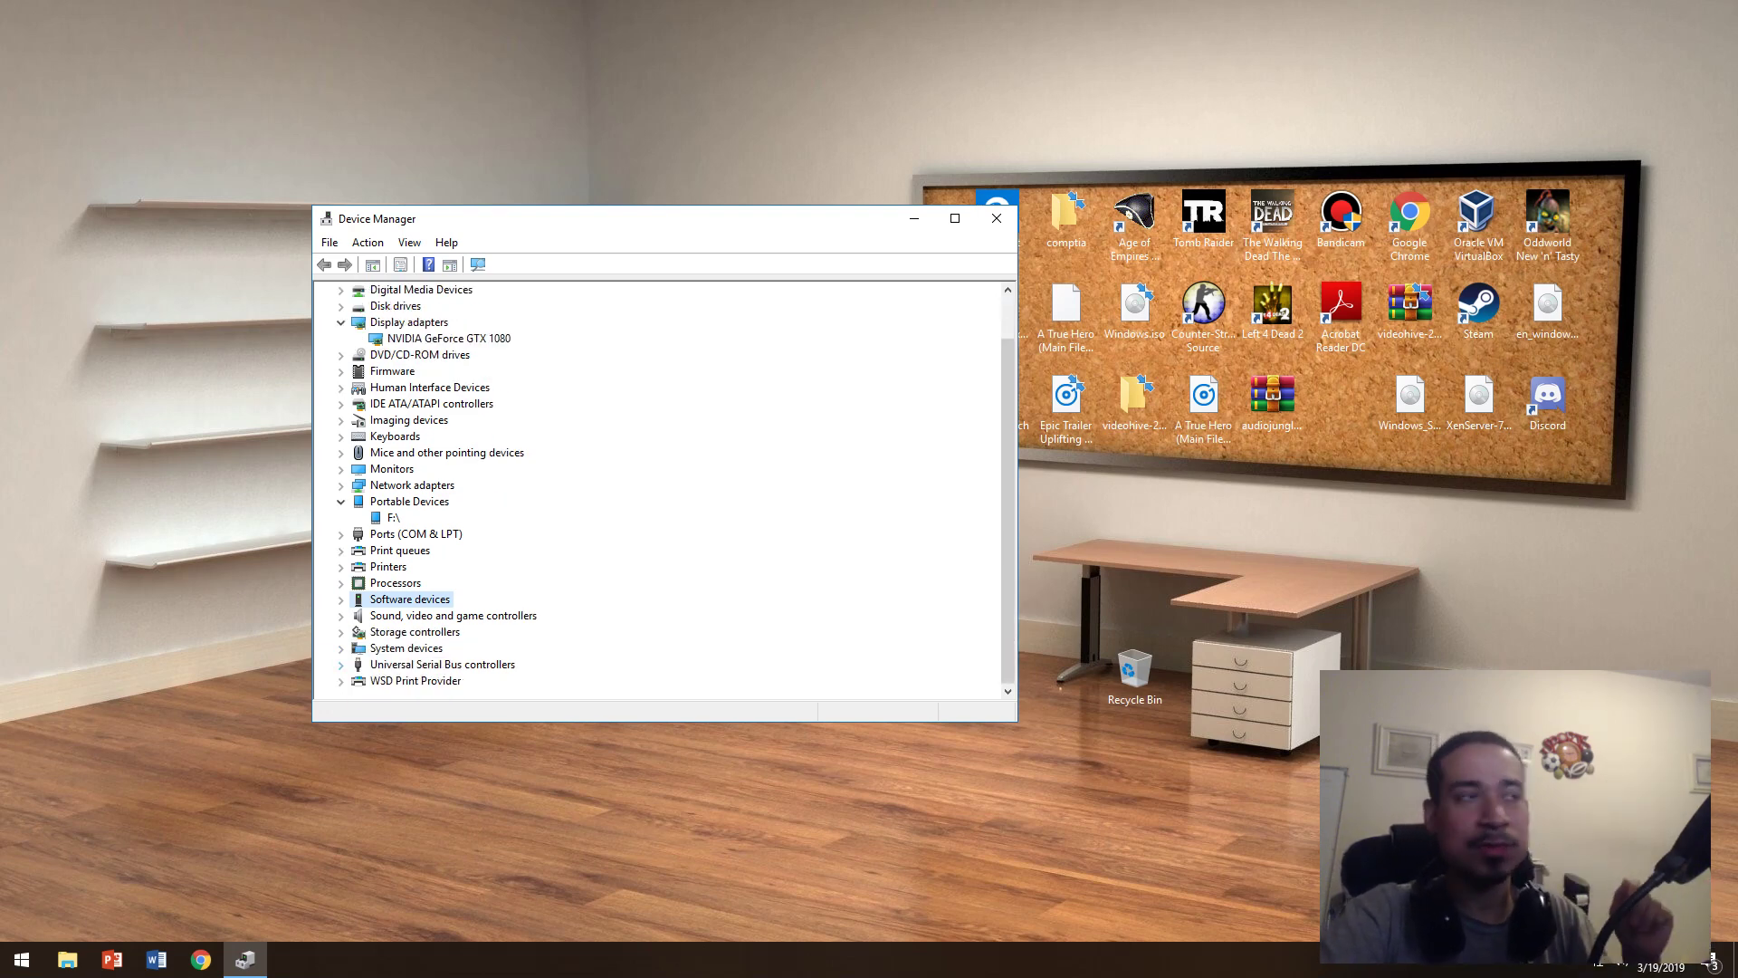
scroll(660, 488, up, 1)
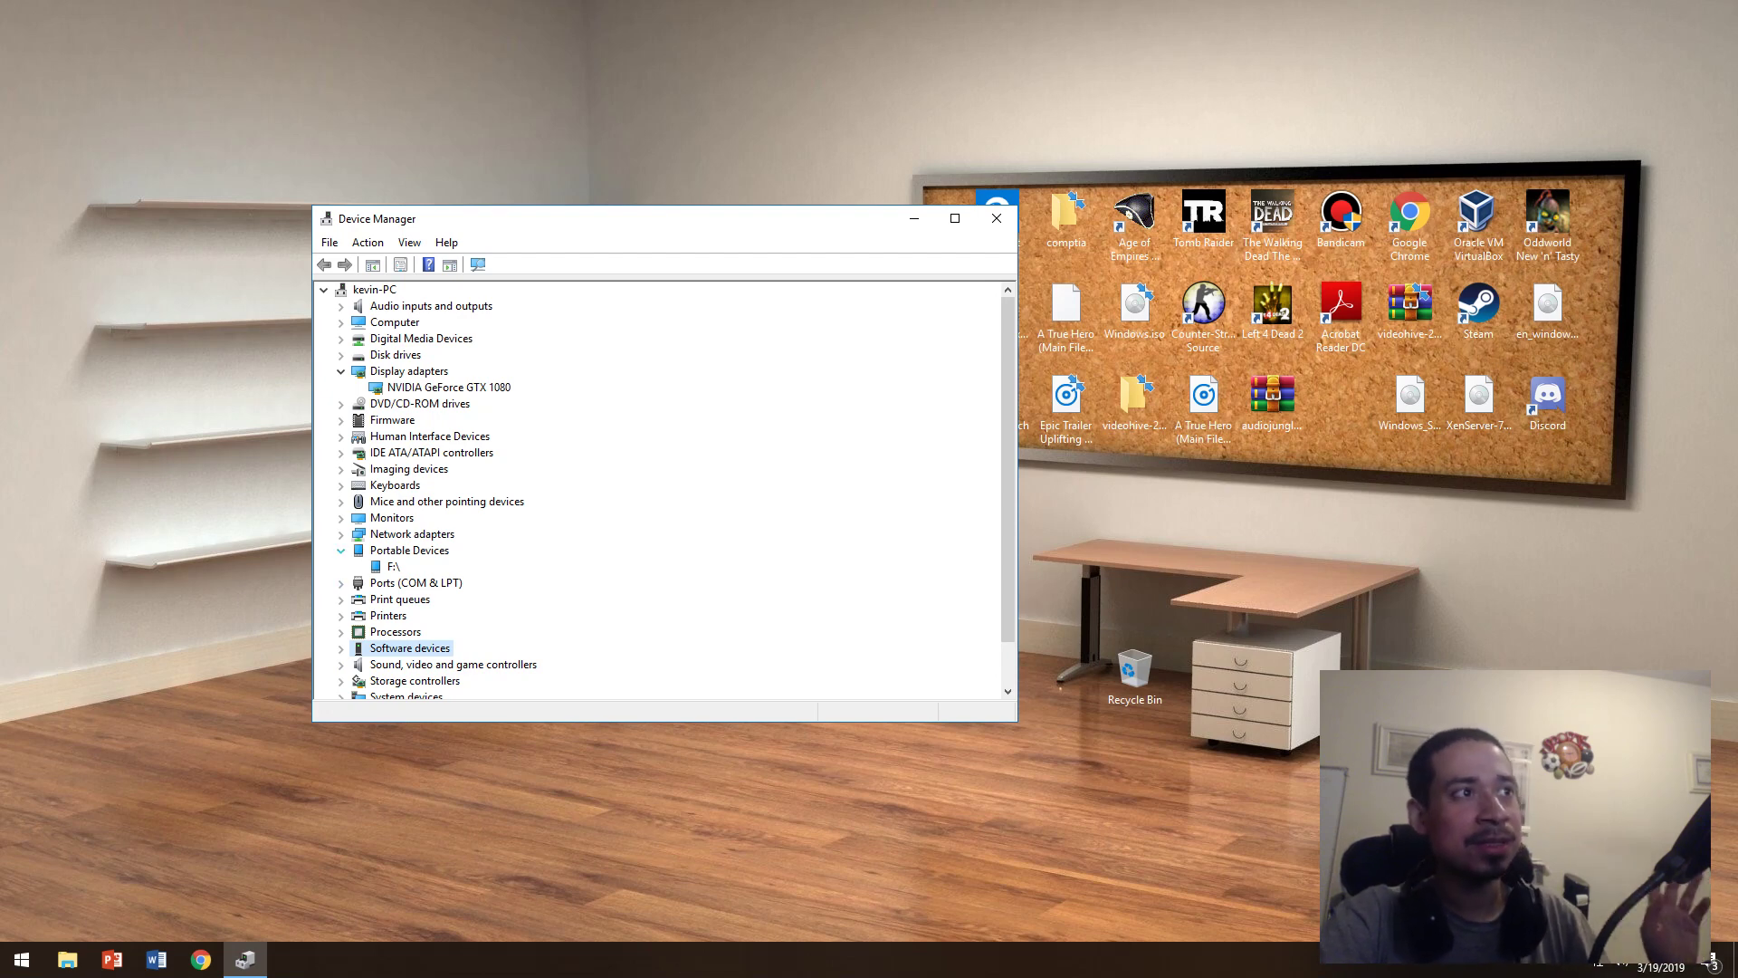
click(340, 550)
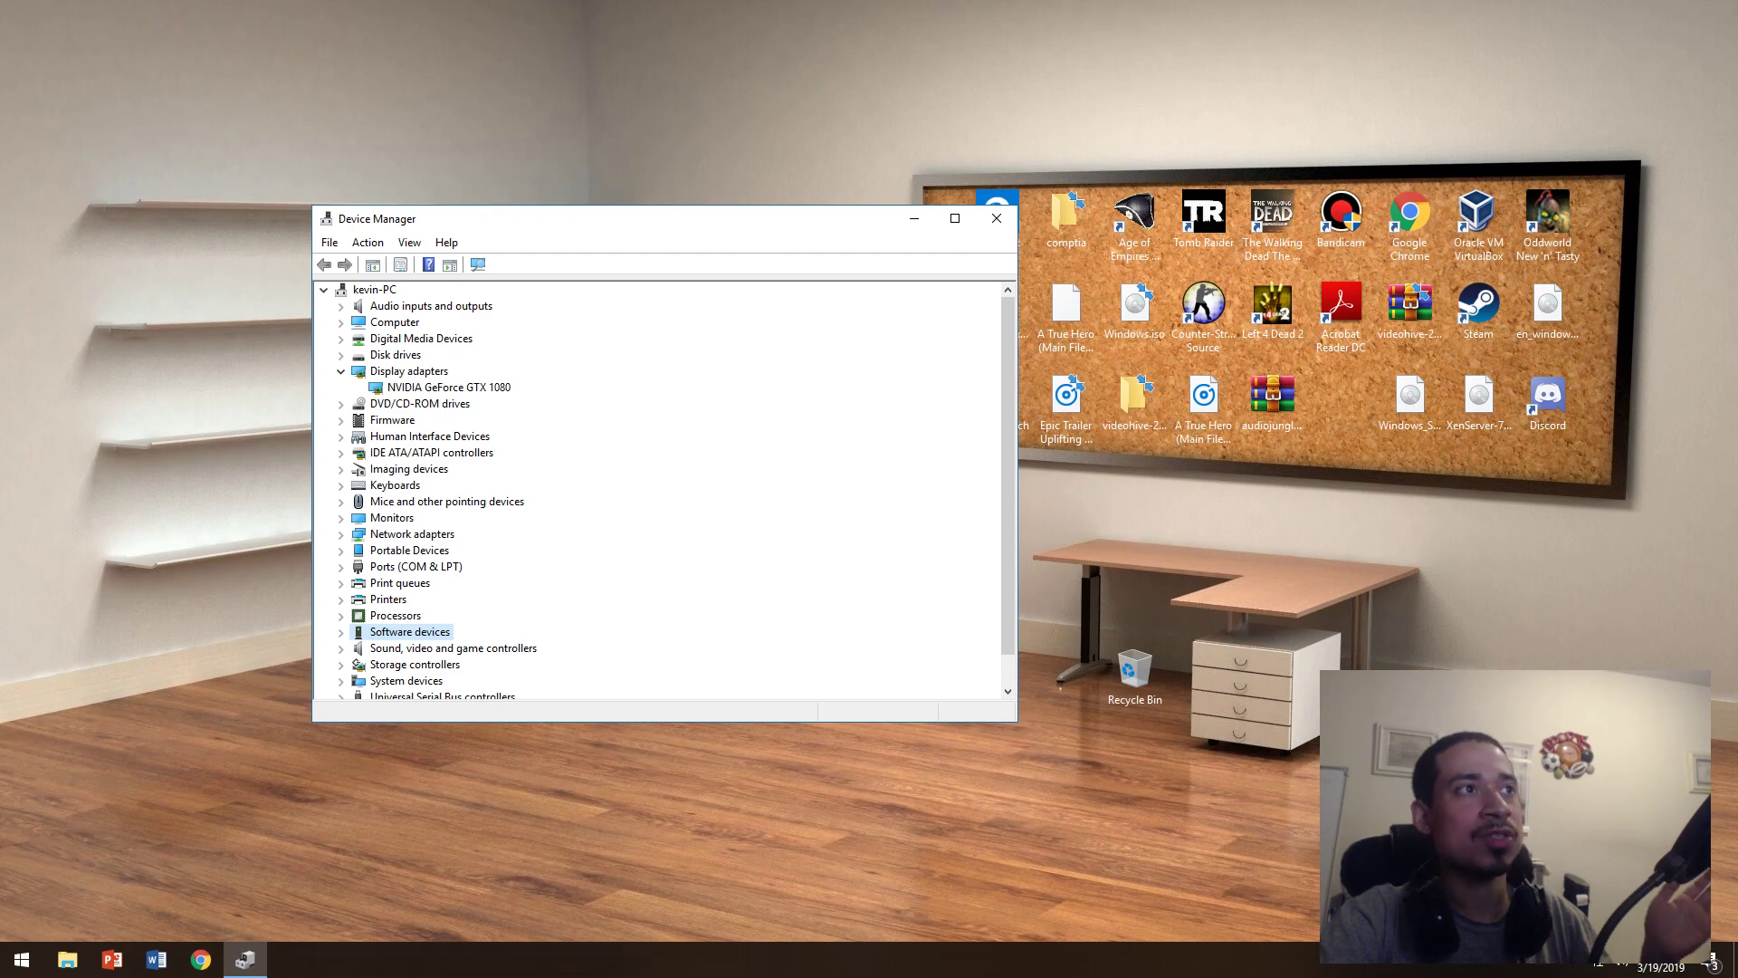
- Open the NVIDIA GeForce GTX 1080 display adapter's properties and show its Hardware Ids among the device details
right_click(435, 392)
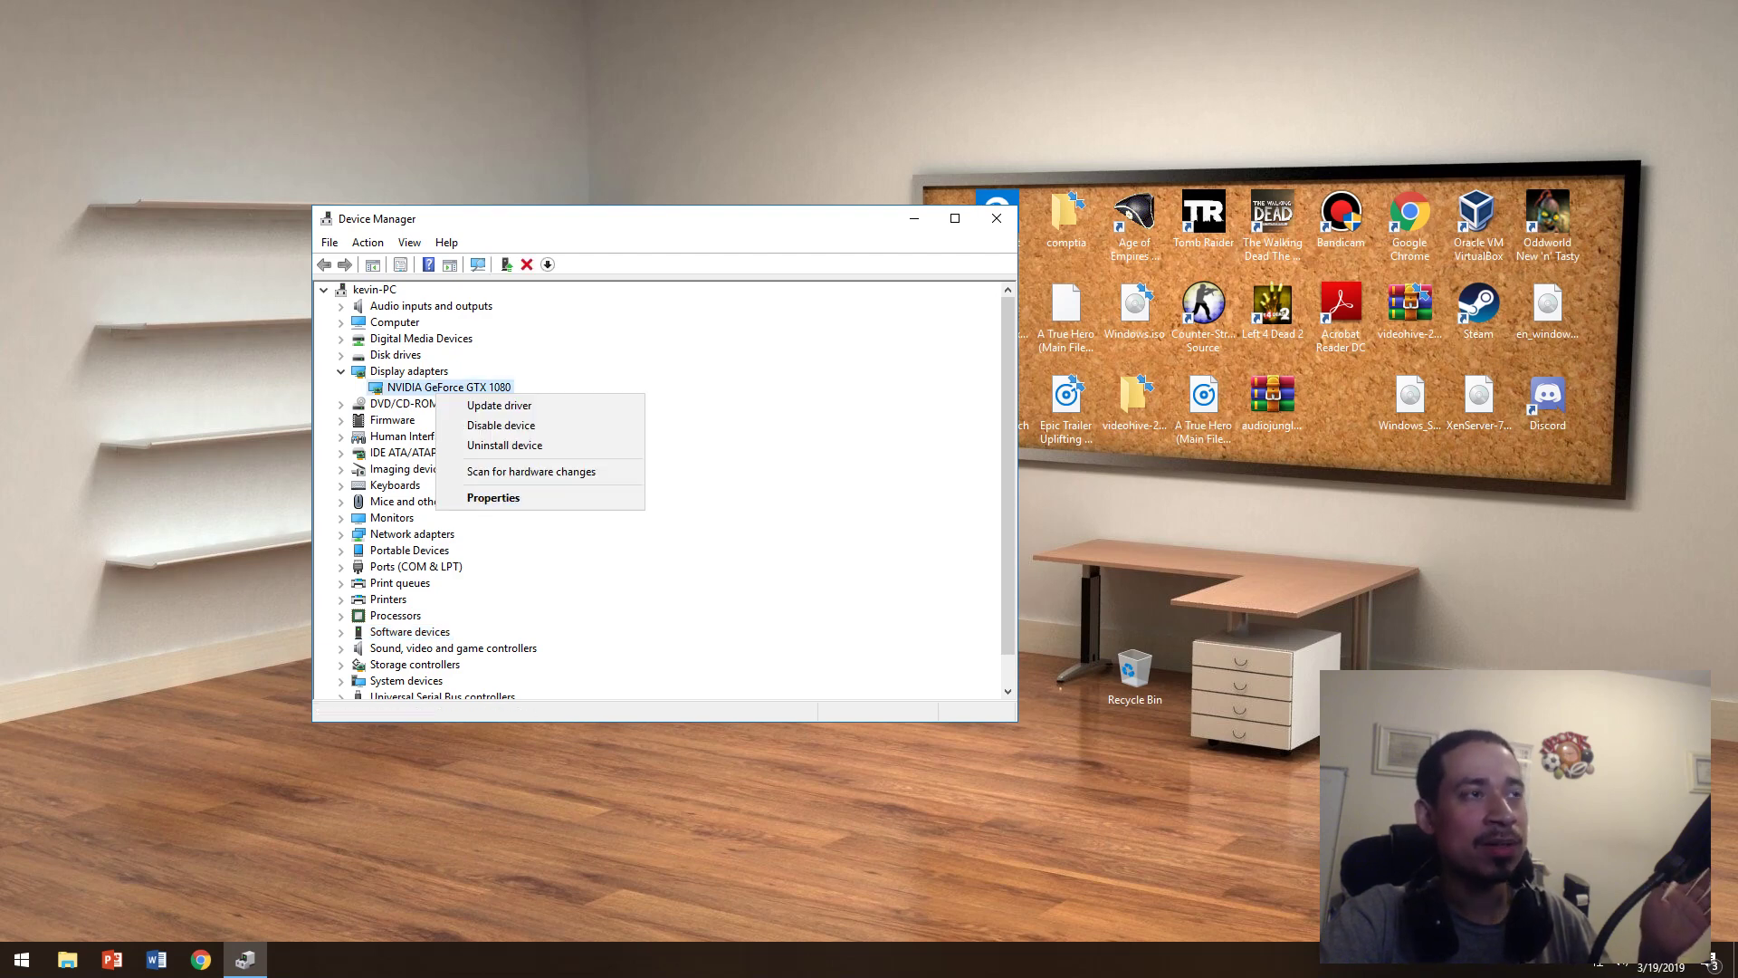
right_click(400, 381)
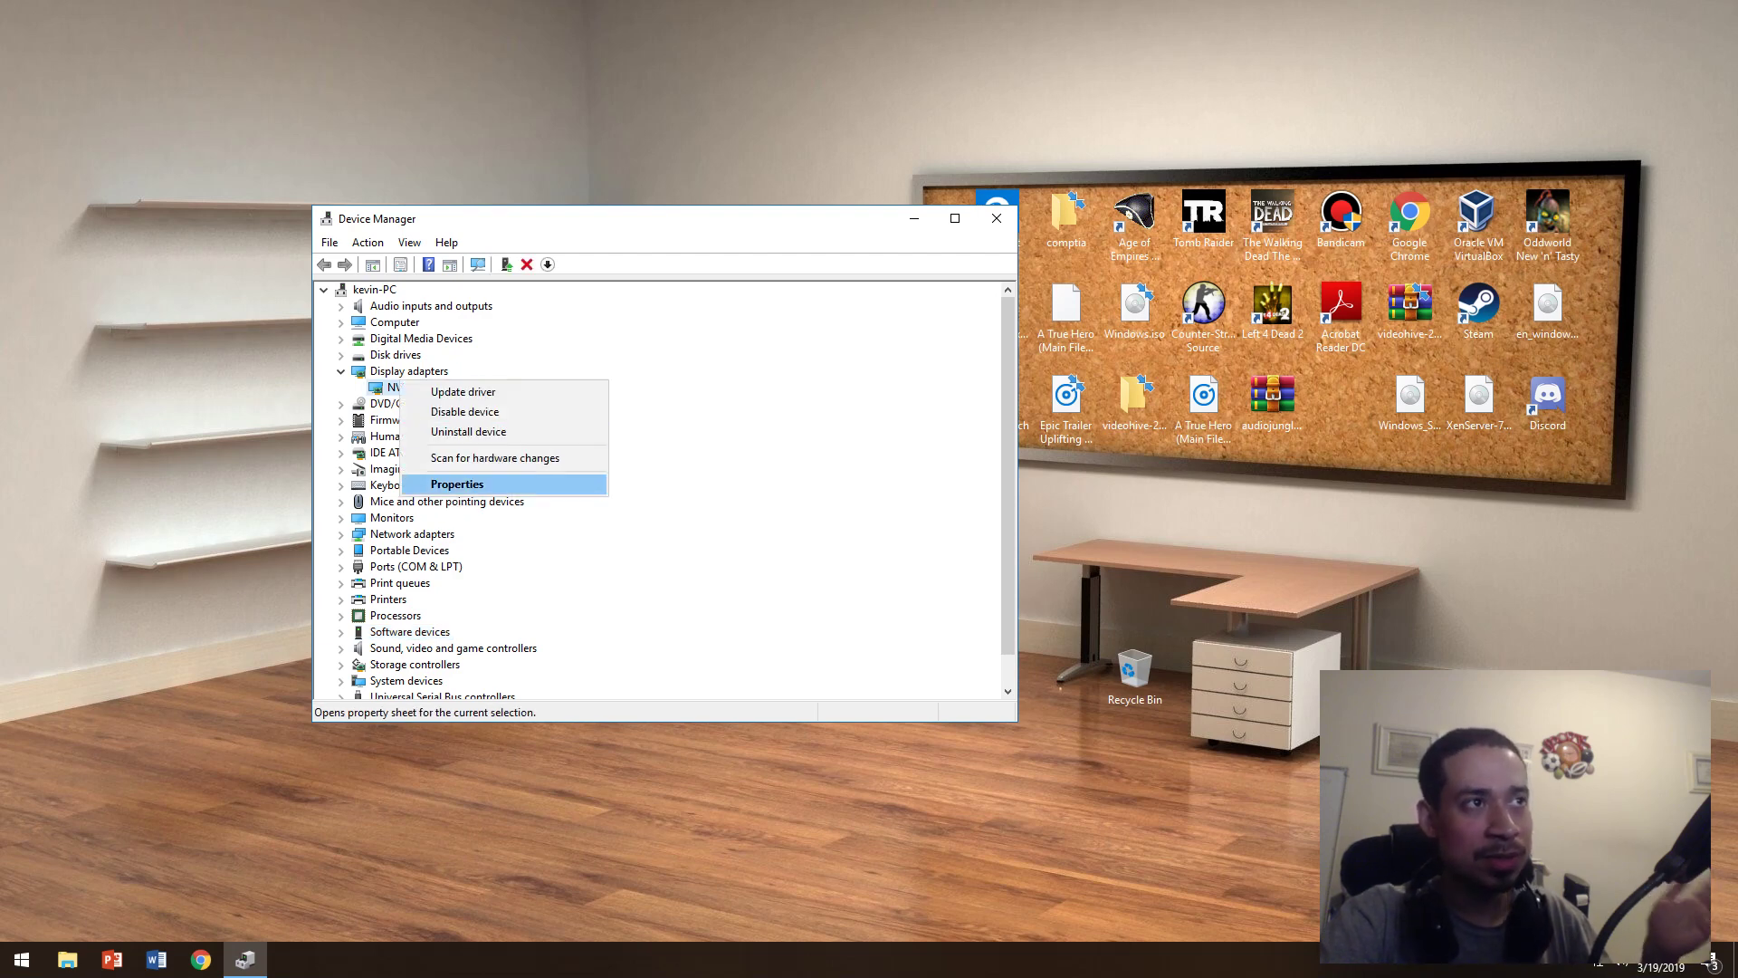
click(457, 483)
click(592, 302)
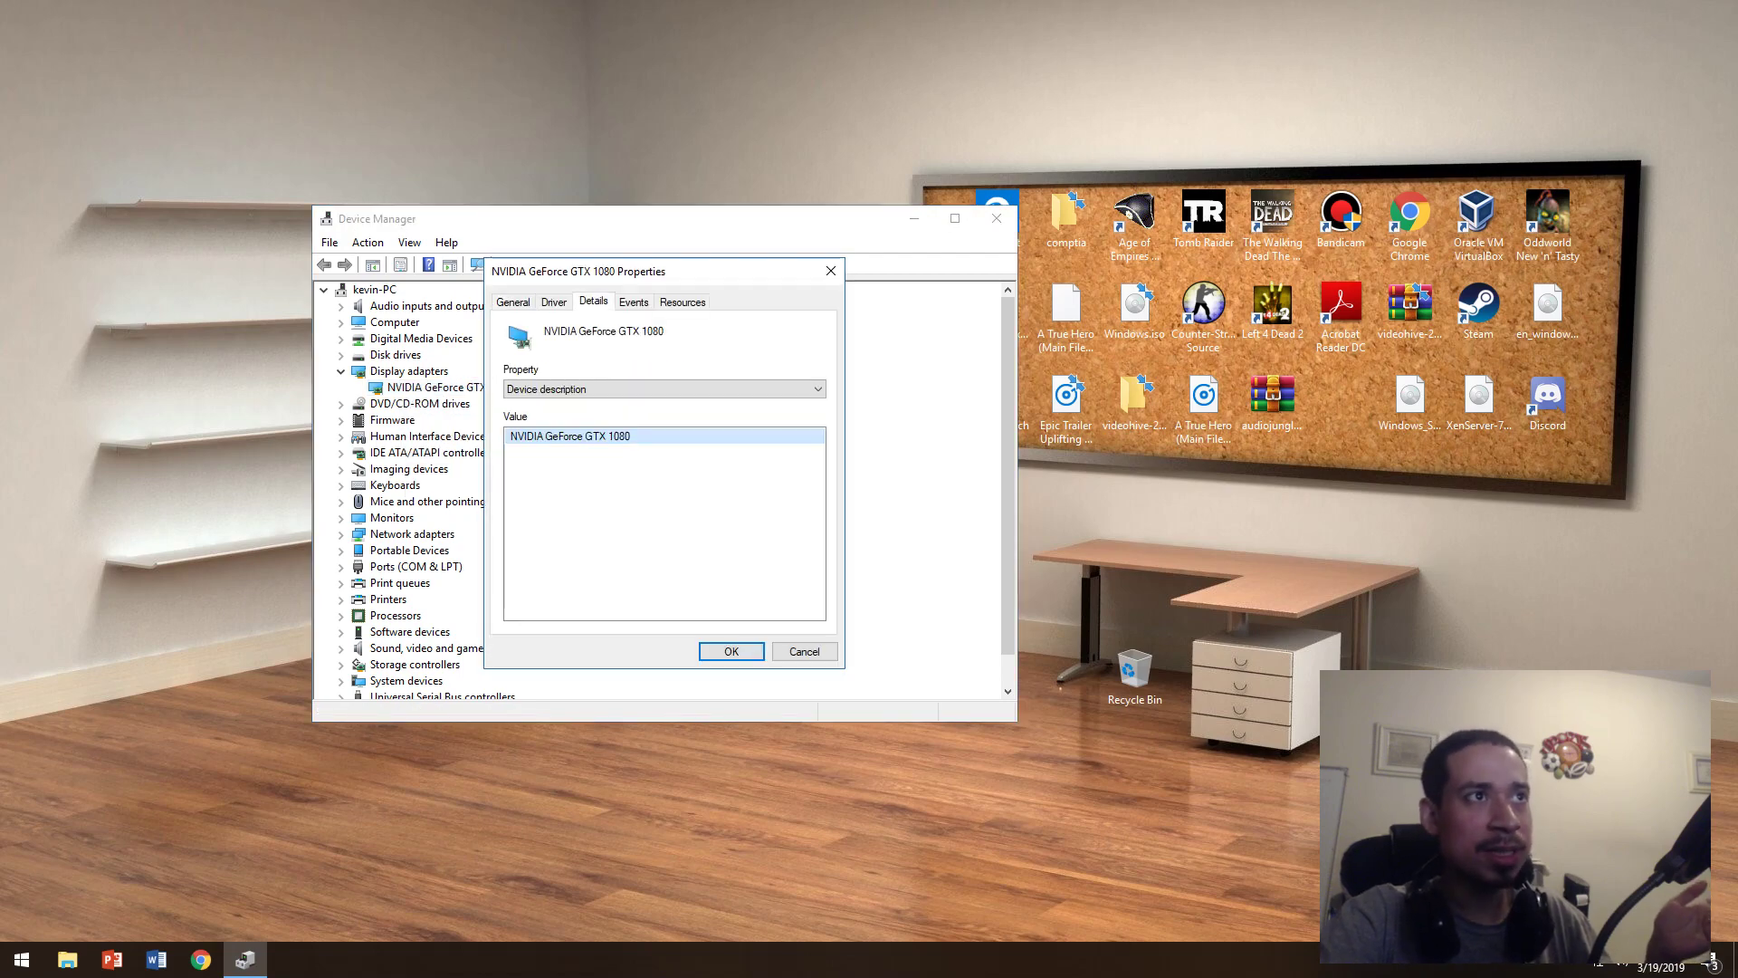
click(664, 388)
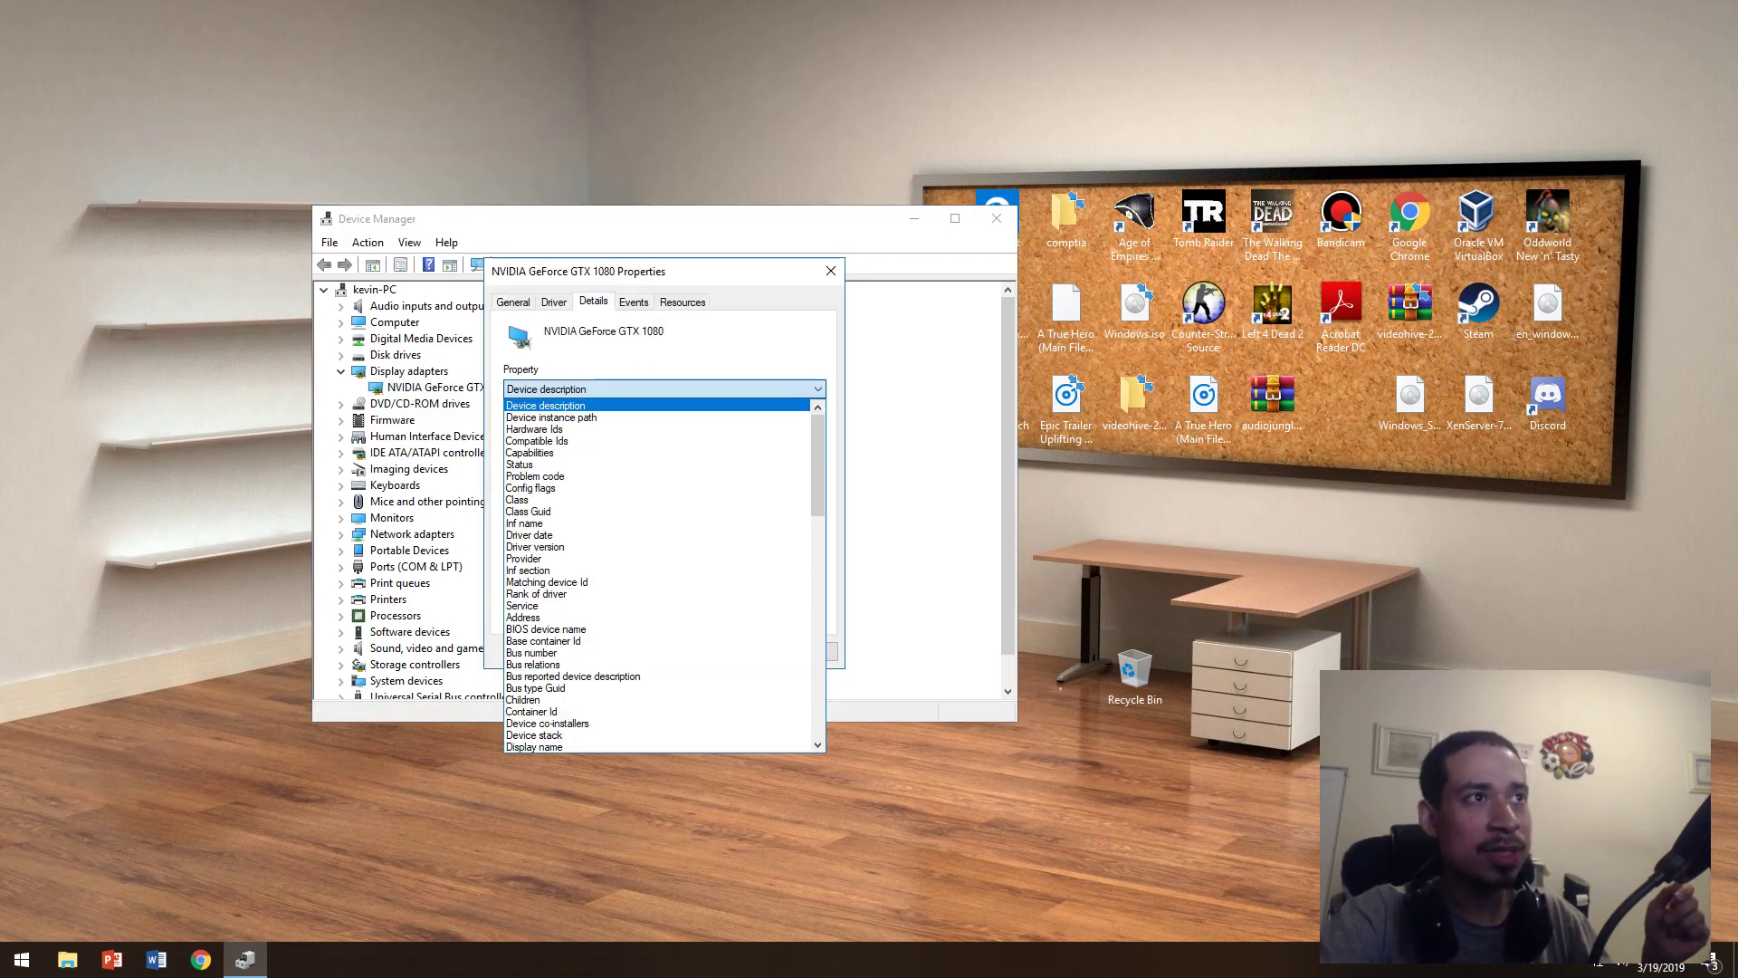
click(663, 429)
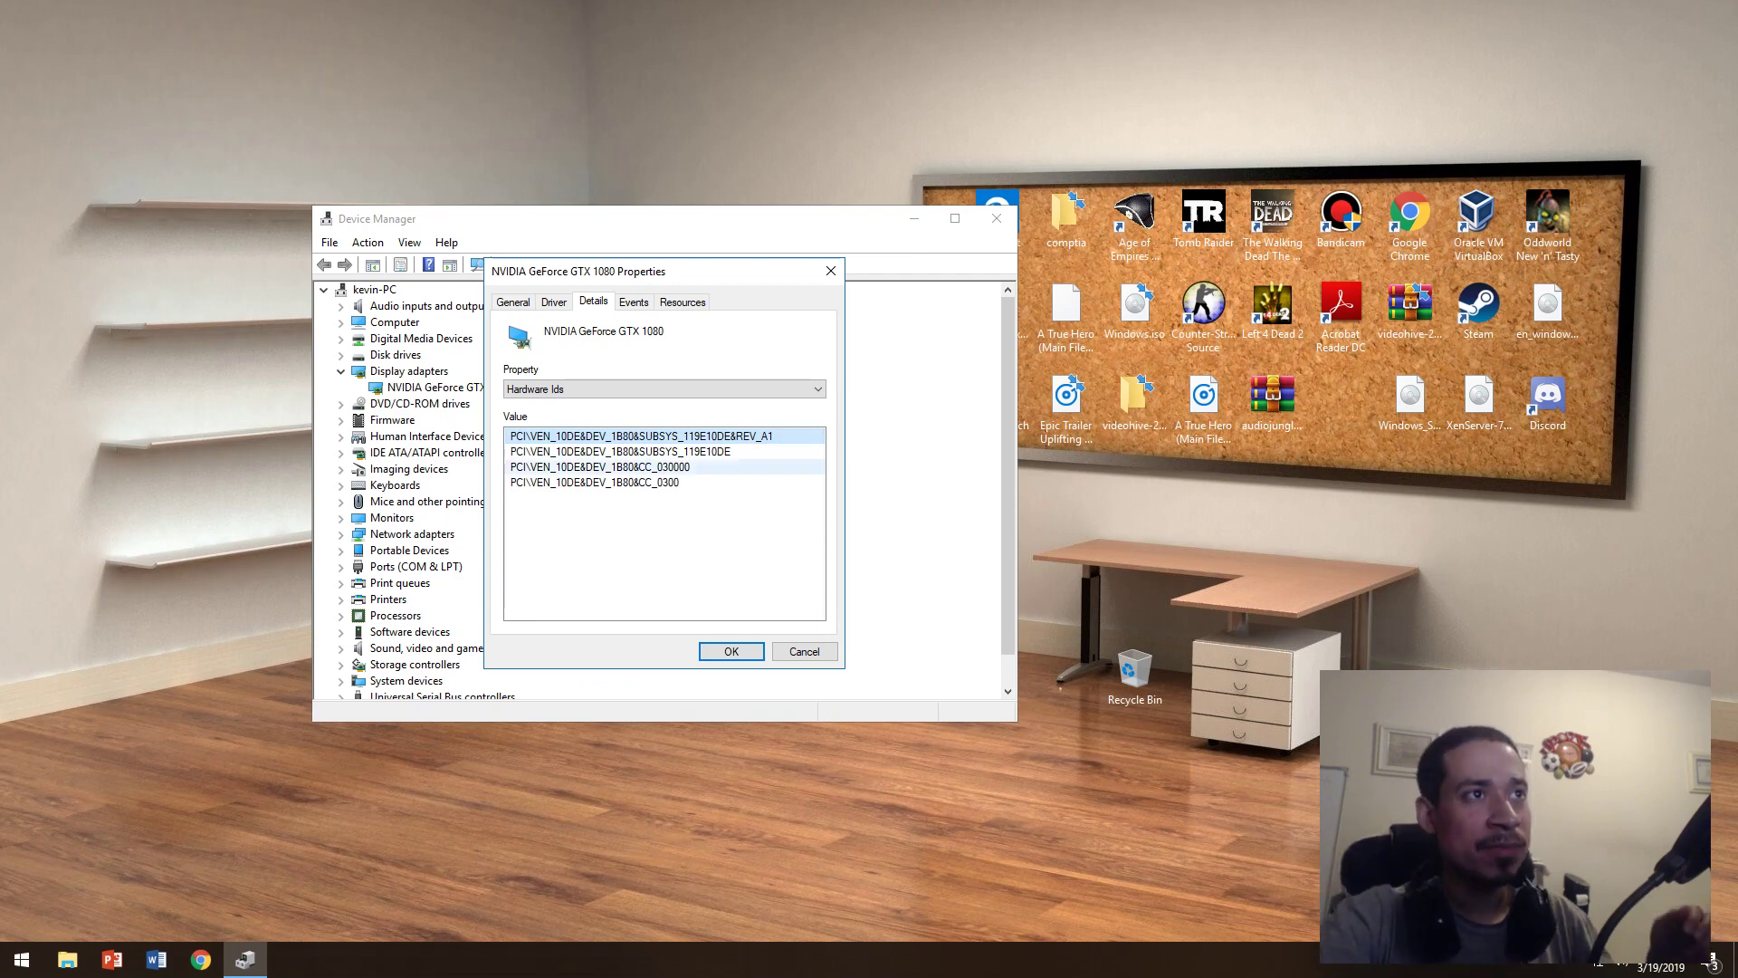
- Copy the hardware ID PCI\VEN_10DE&DEV_1B80&SUBSYS_119E10DE&REV_A1 and search Google for it in Chrome
right_click(613, 439)
click(638, 451)
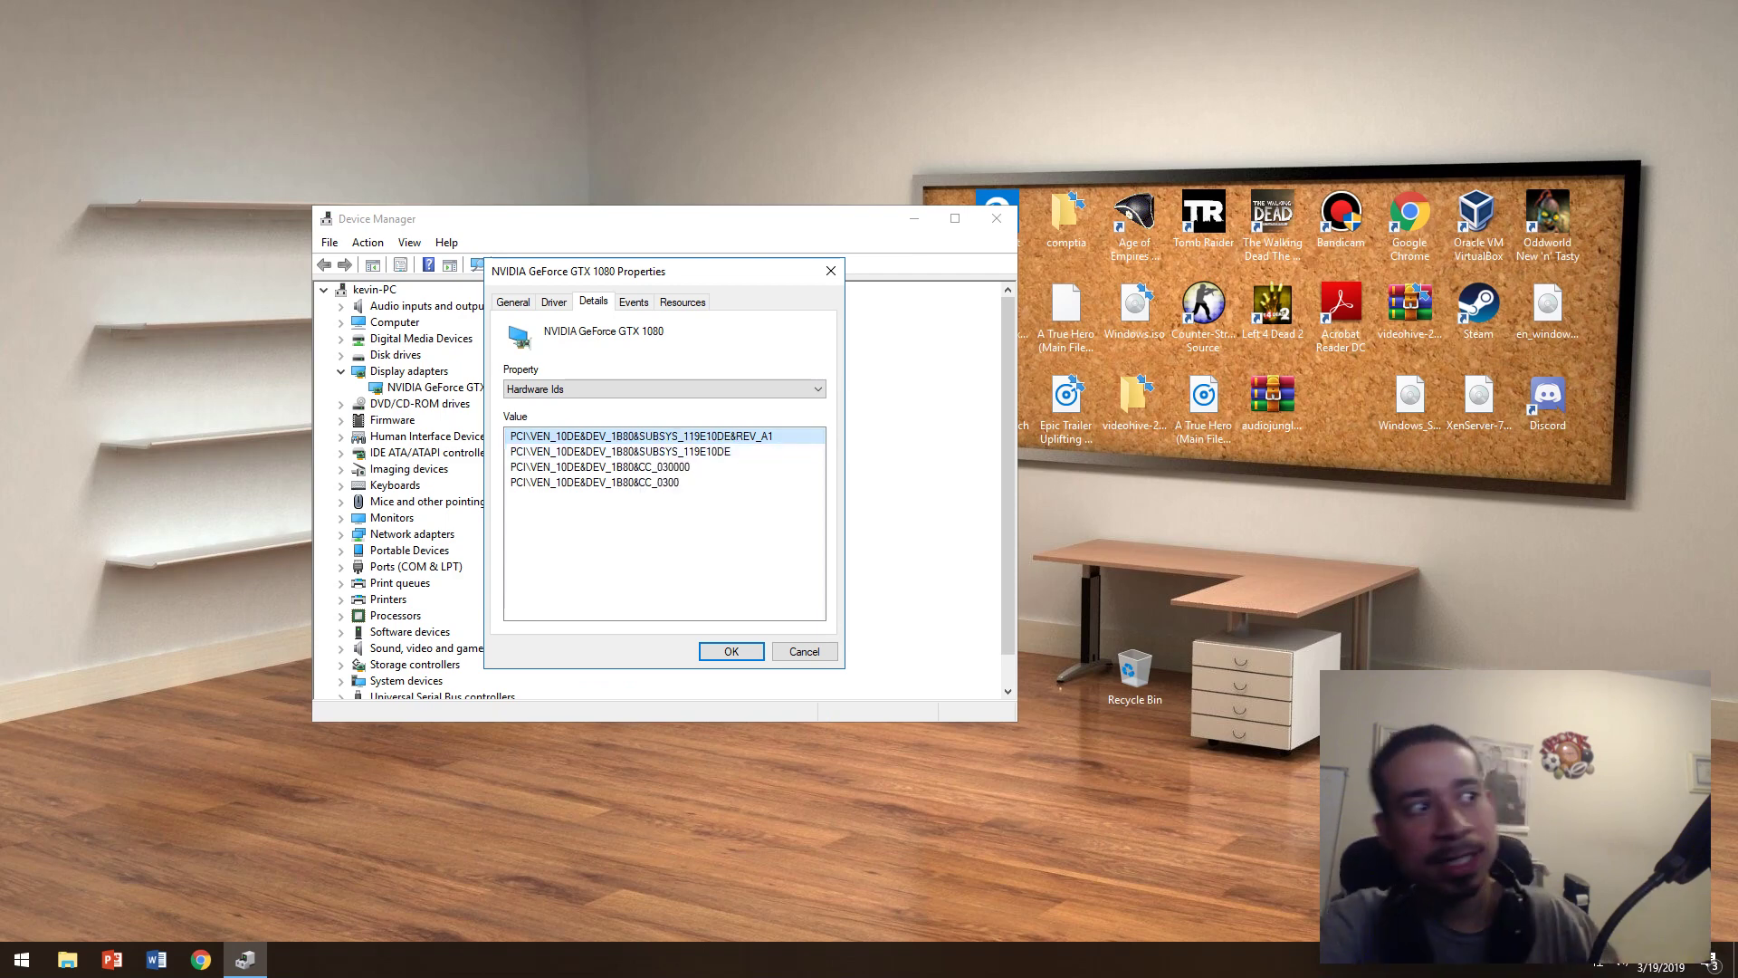
click(201, 960)
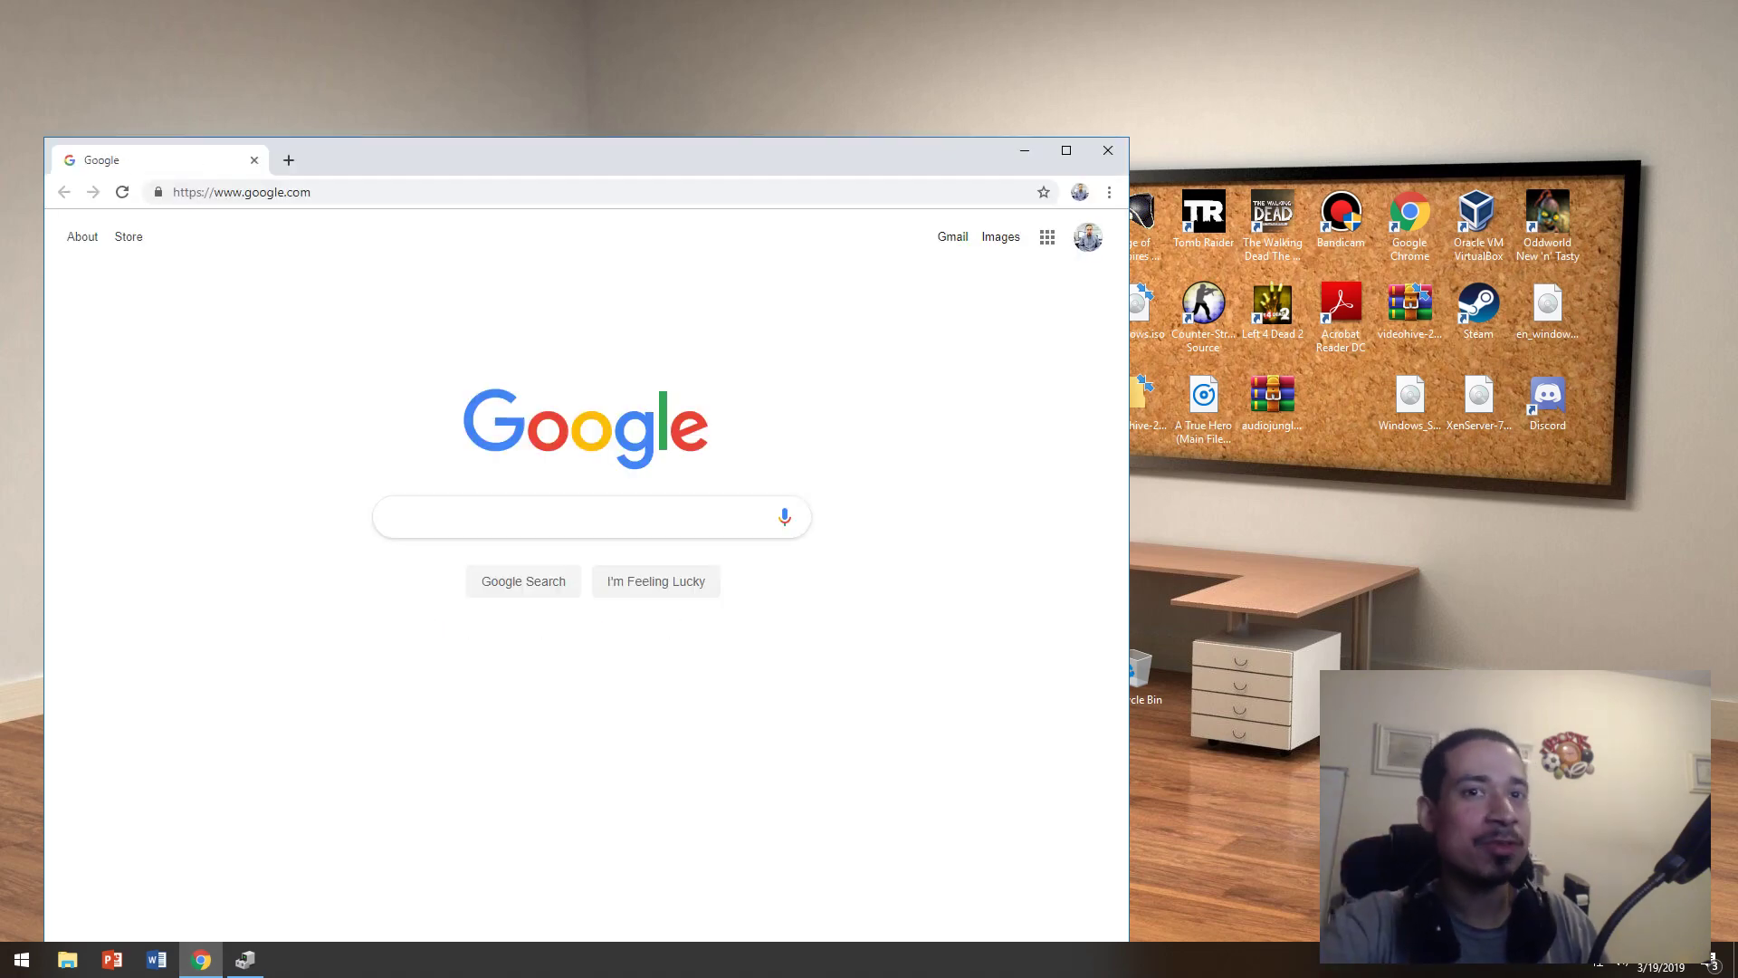
right_click(449, 511)
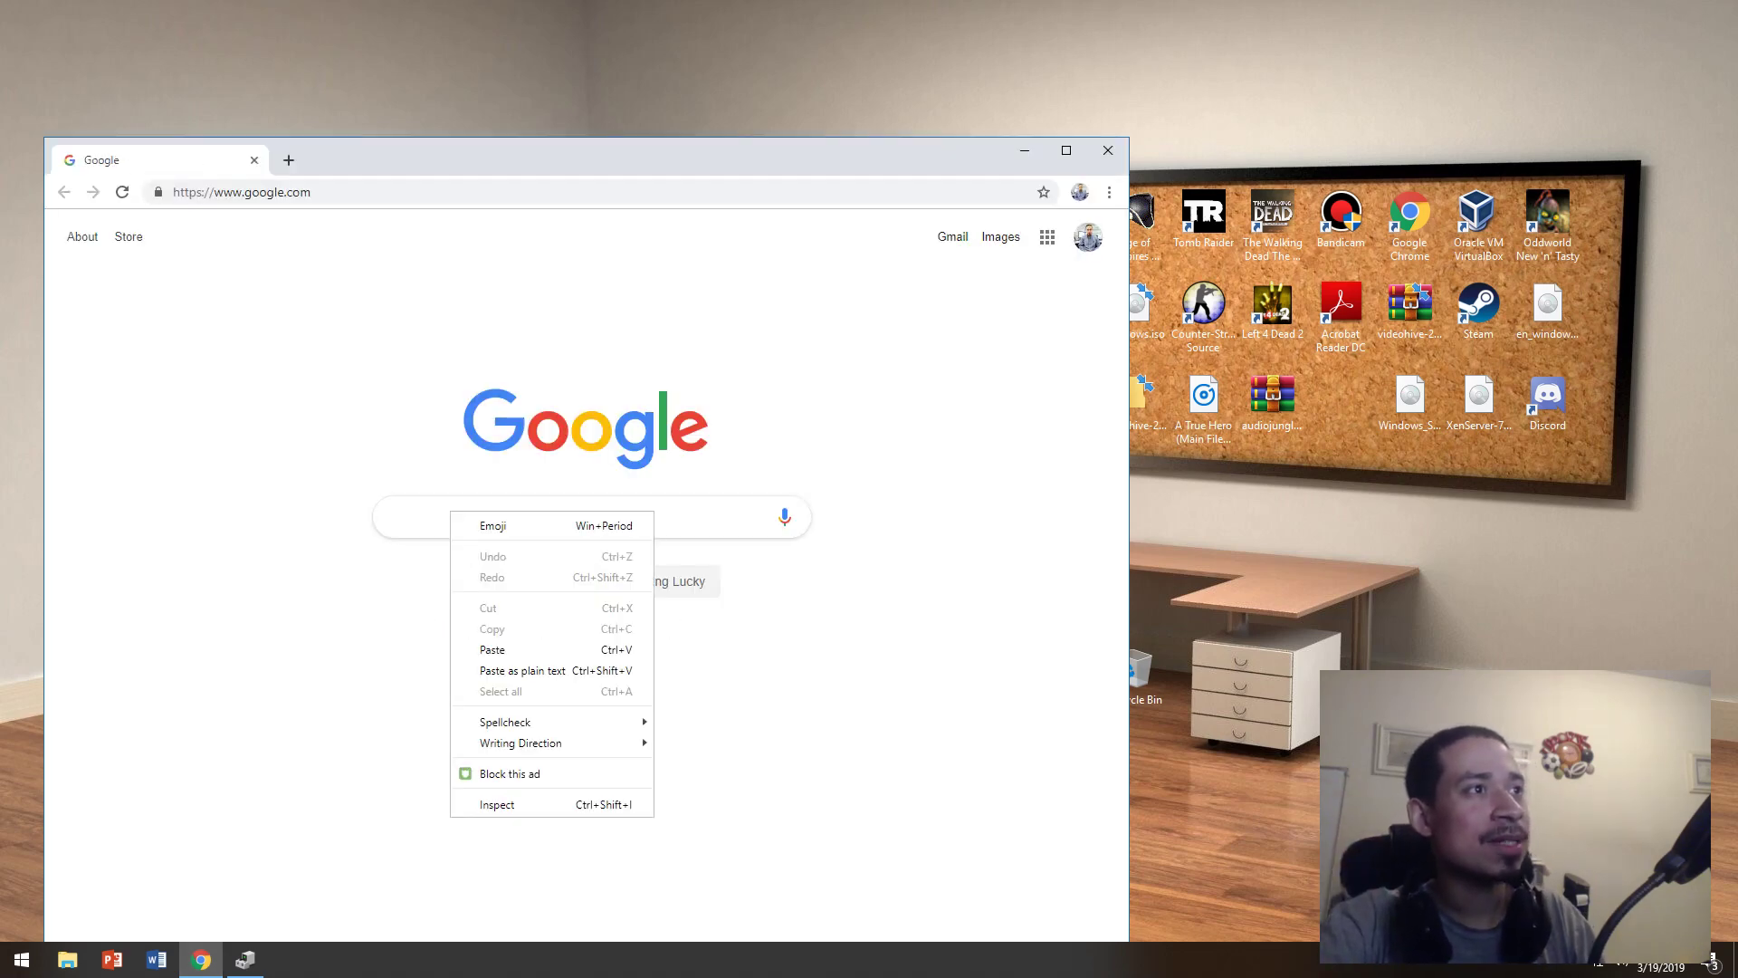
right_click(403, 509)
click(446, 648)
key(Return)
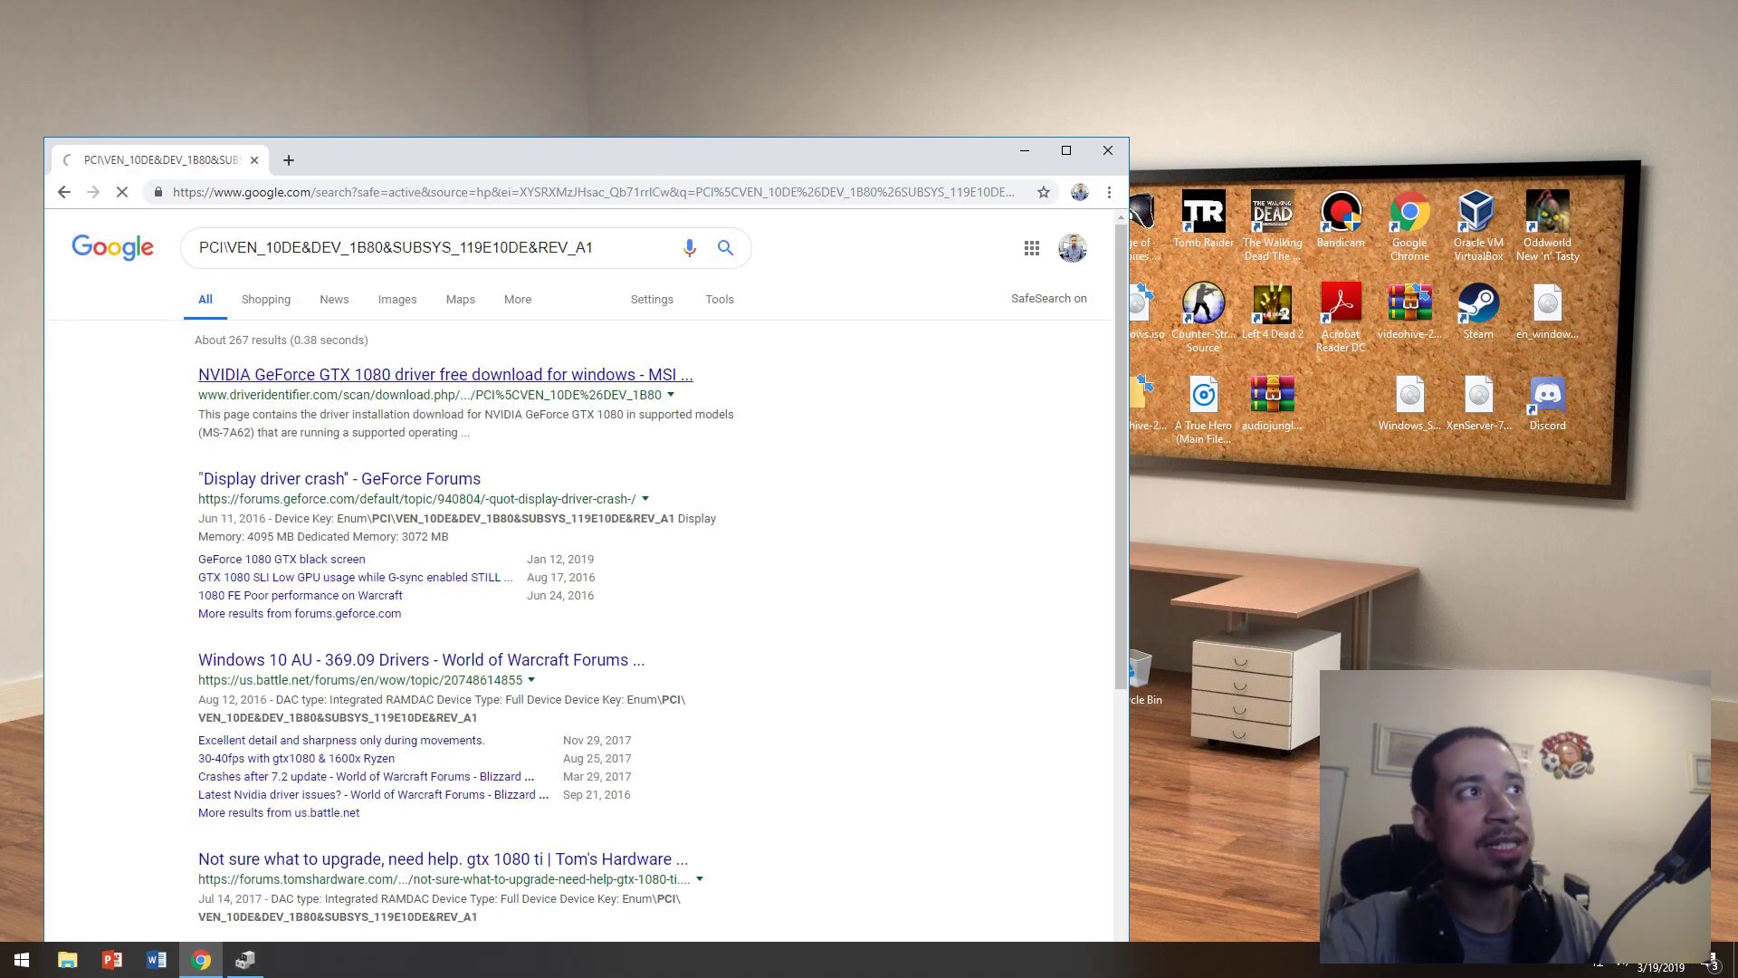
- Examine the search results for the hardware ID, including the GTX 1080 driver download result, and close the browser
click(434, 375)
click(64, 192)
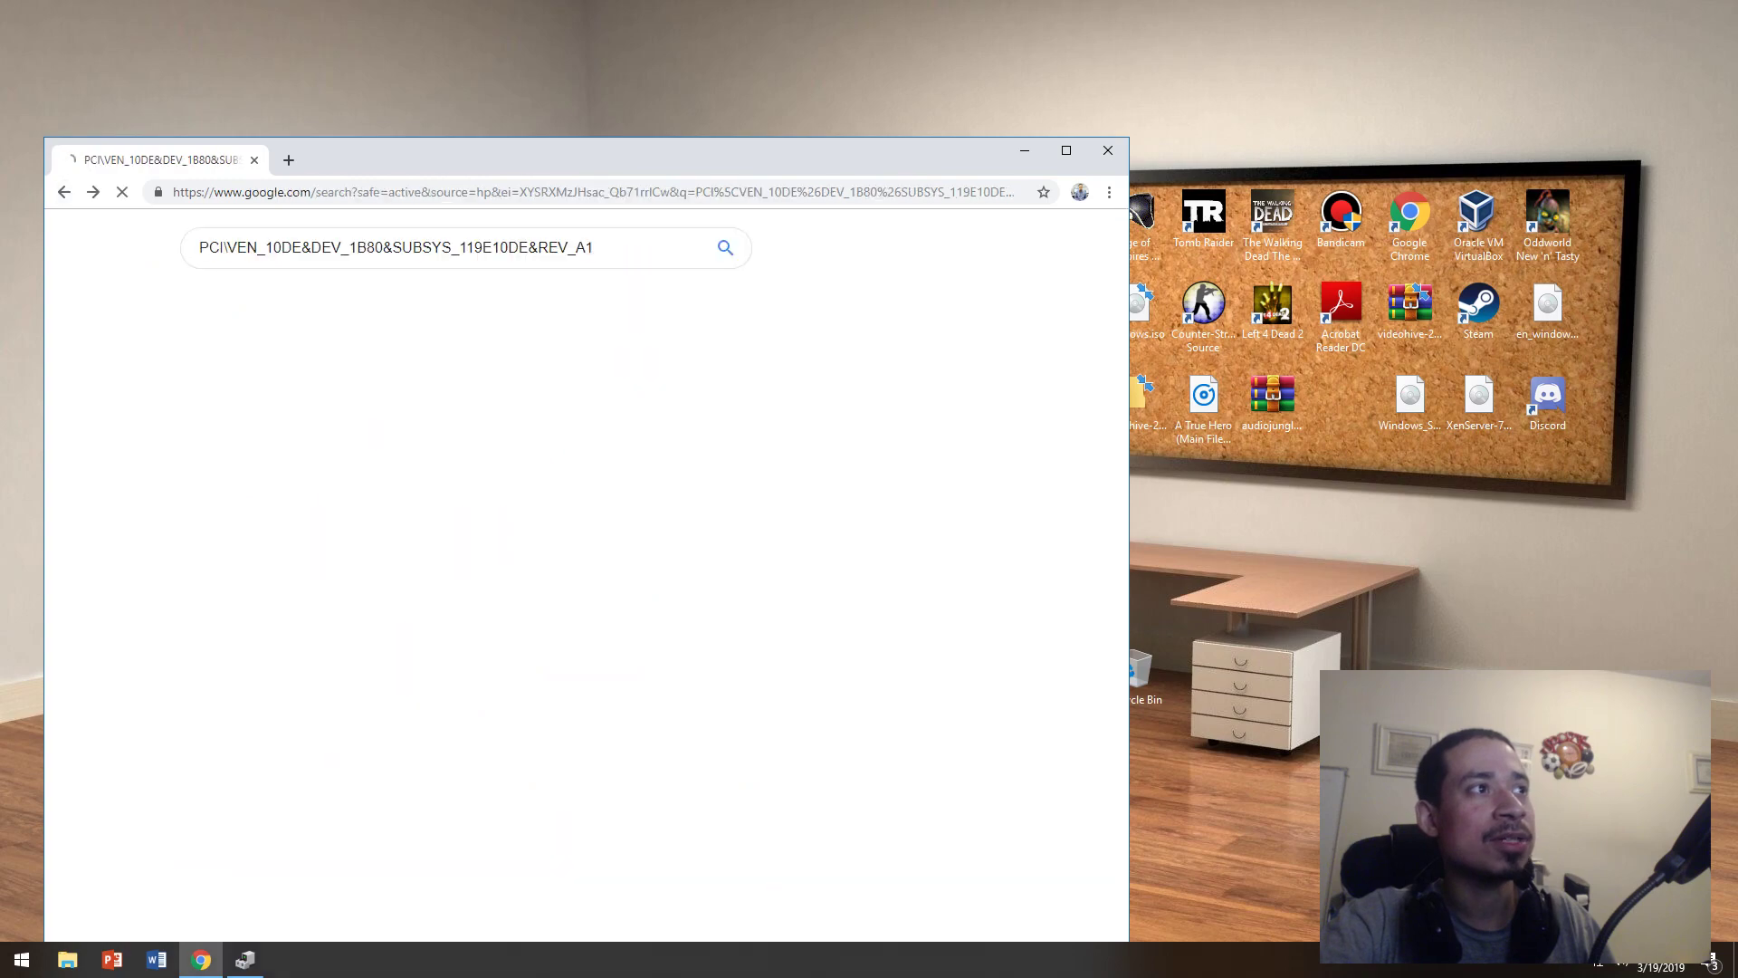
scroll(407, 493, down, 3)
scroll(299, 606, up, 3)
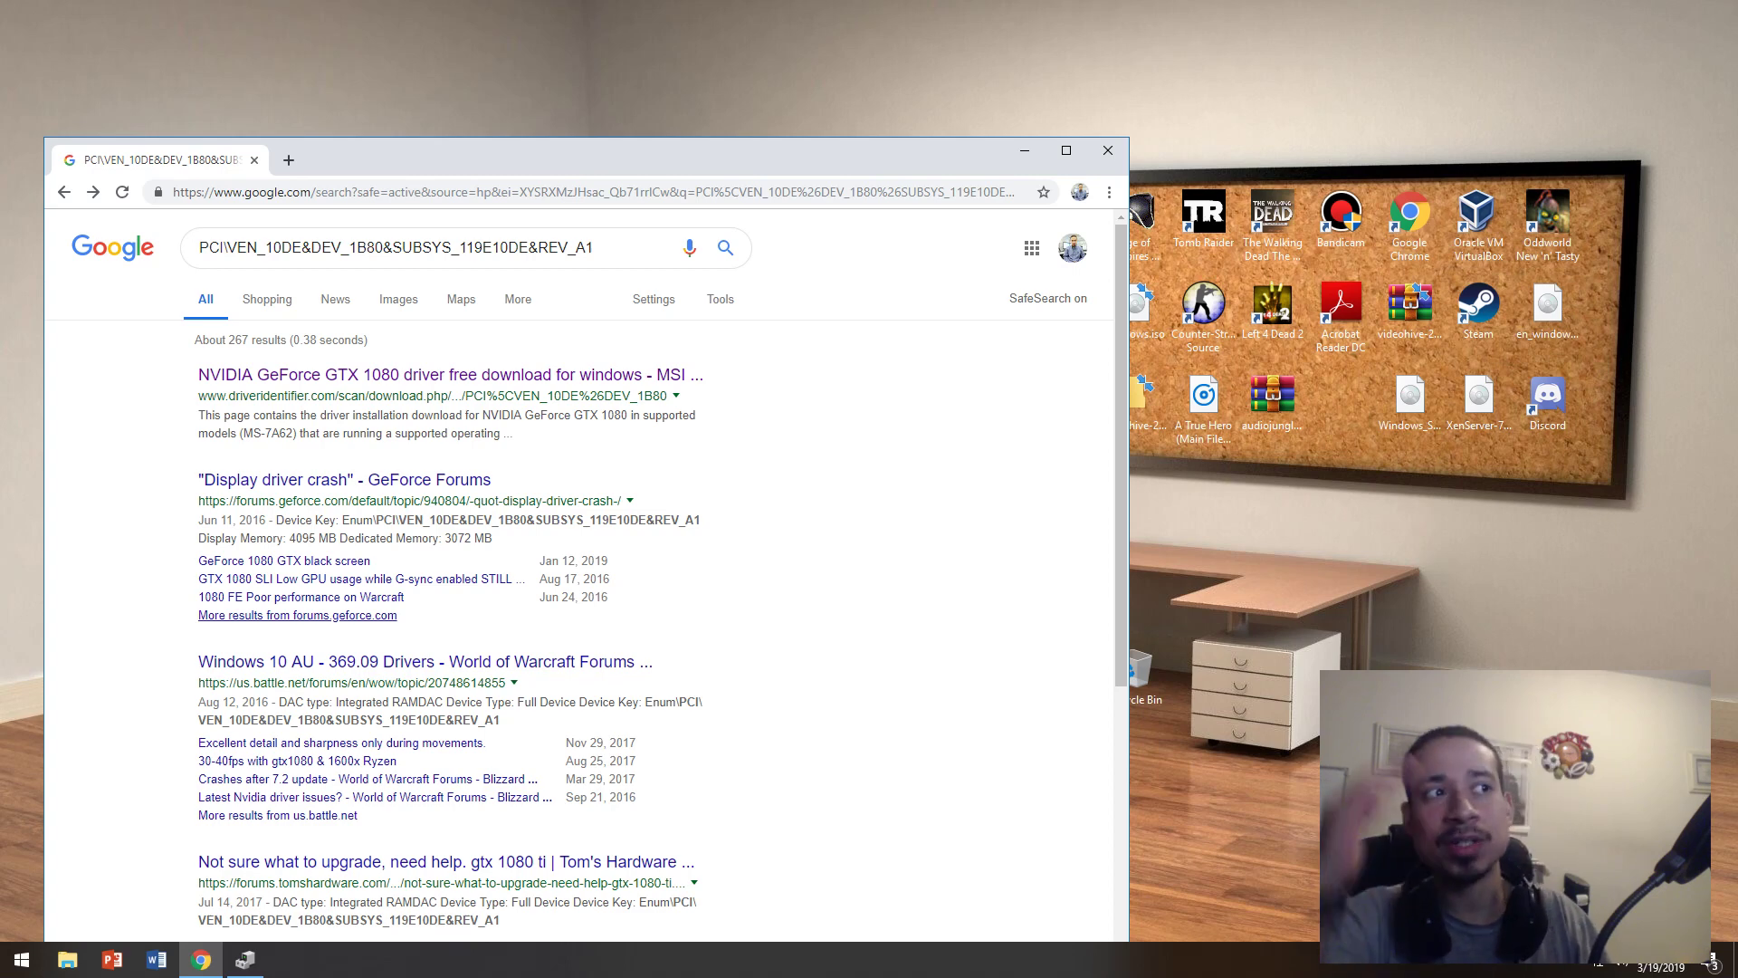
scroll(362, 543, down, 3)
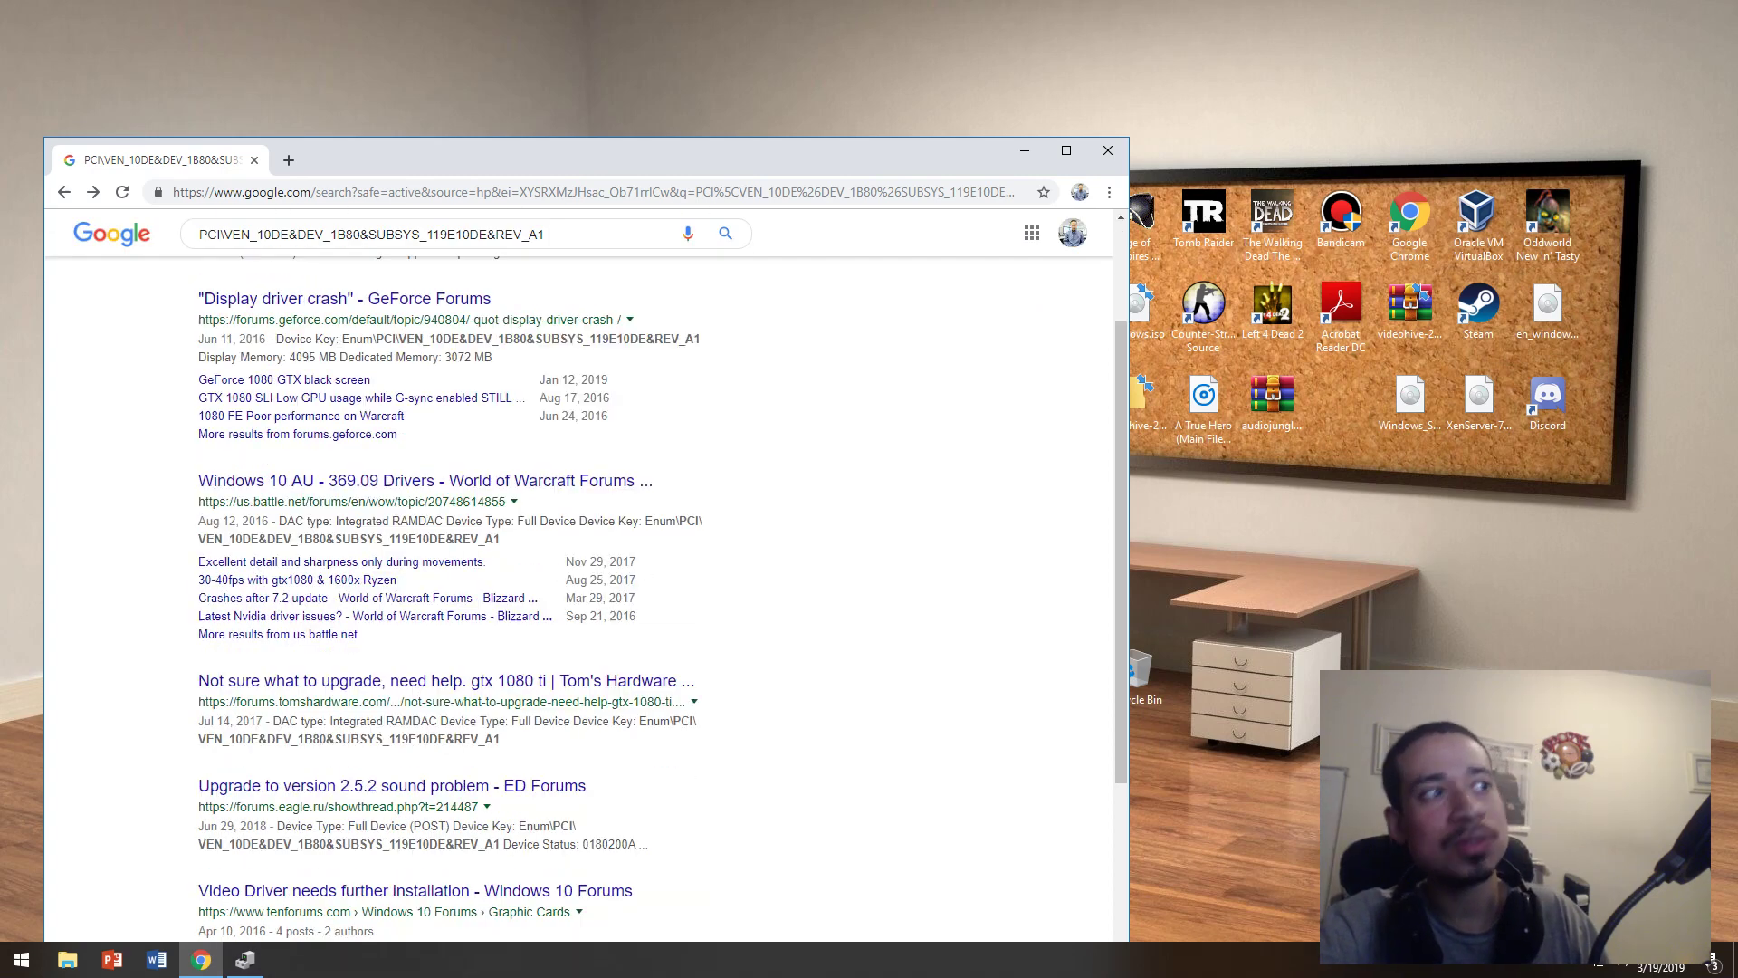
scroll(362, 543, up, 3)
drag(198, 247, 356, 247)
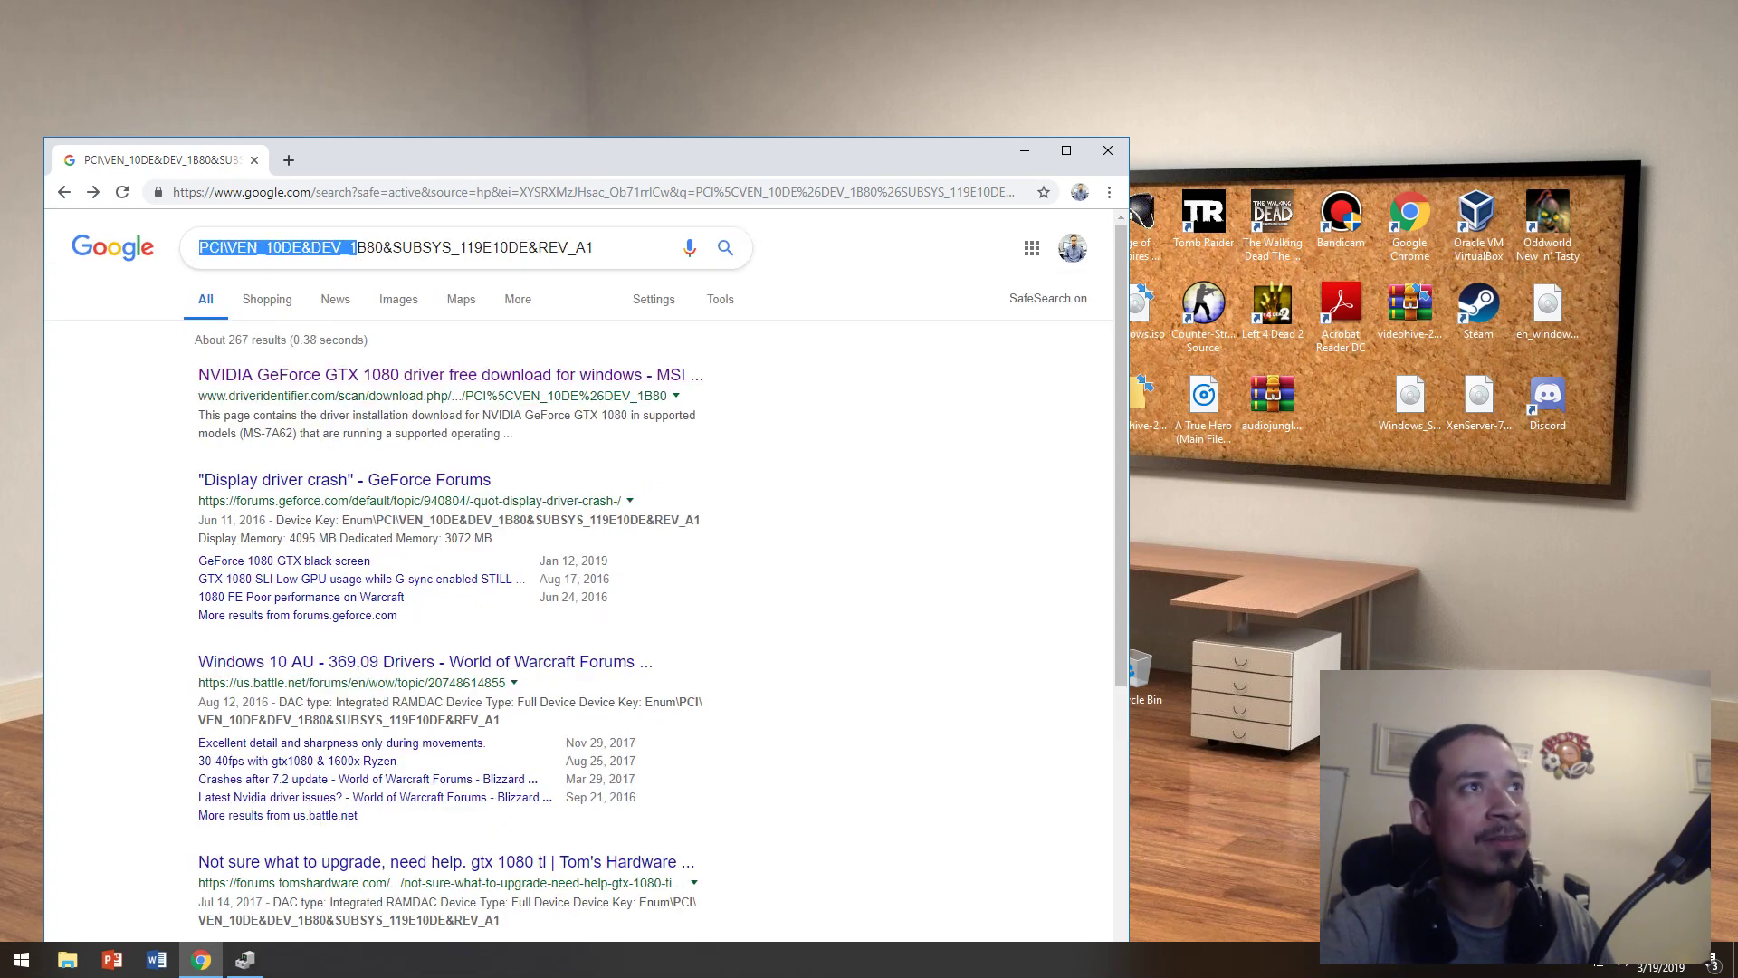
click(1108, 150)
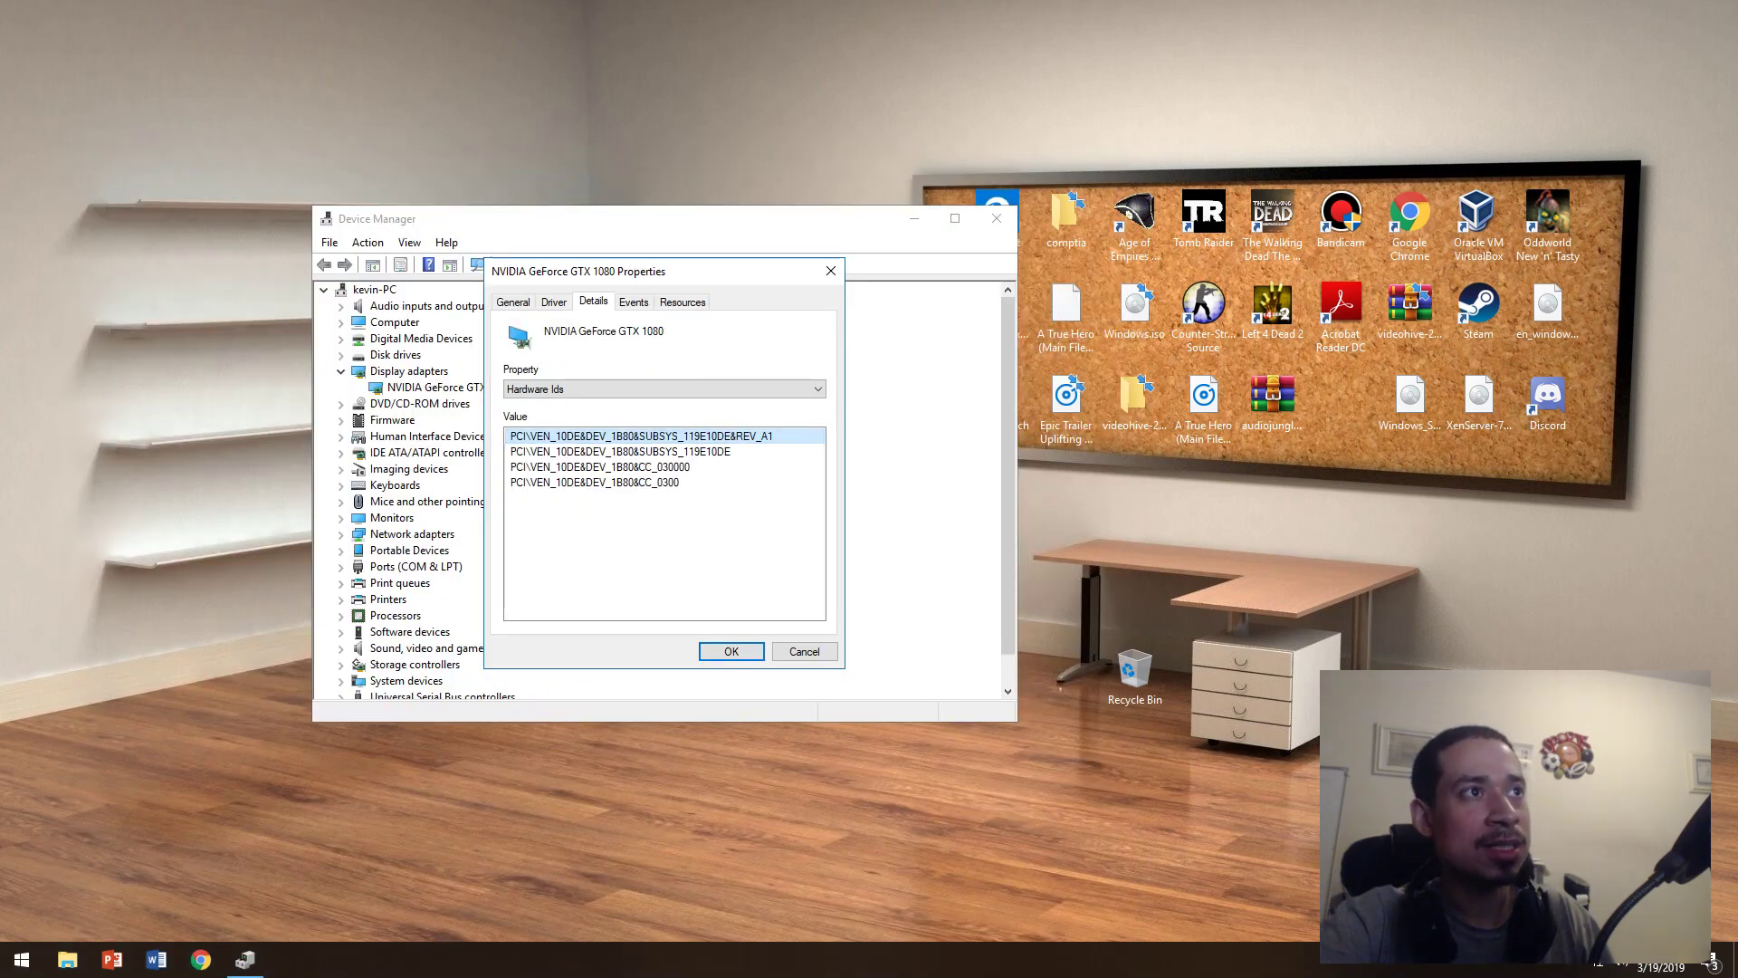
- Look through the other detail properties of the GTX 1080, including Compatible Ids, return to Hardware Ids, and cancel the properties
click(664, 388)
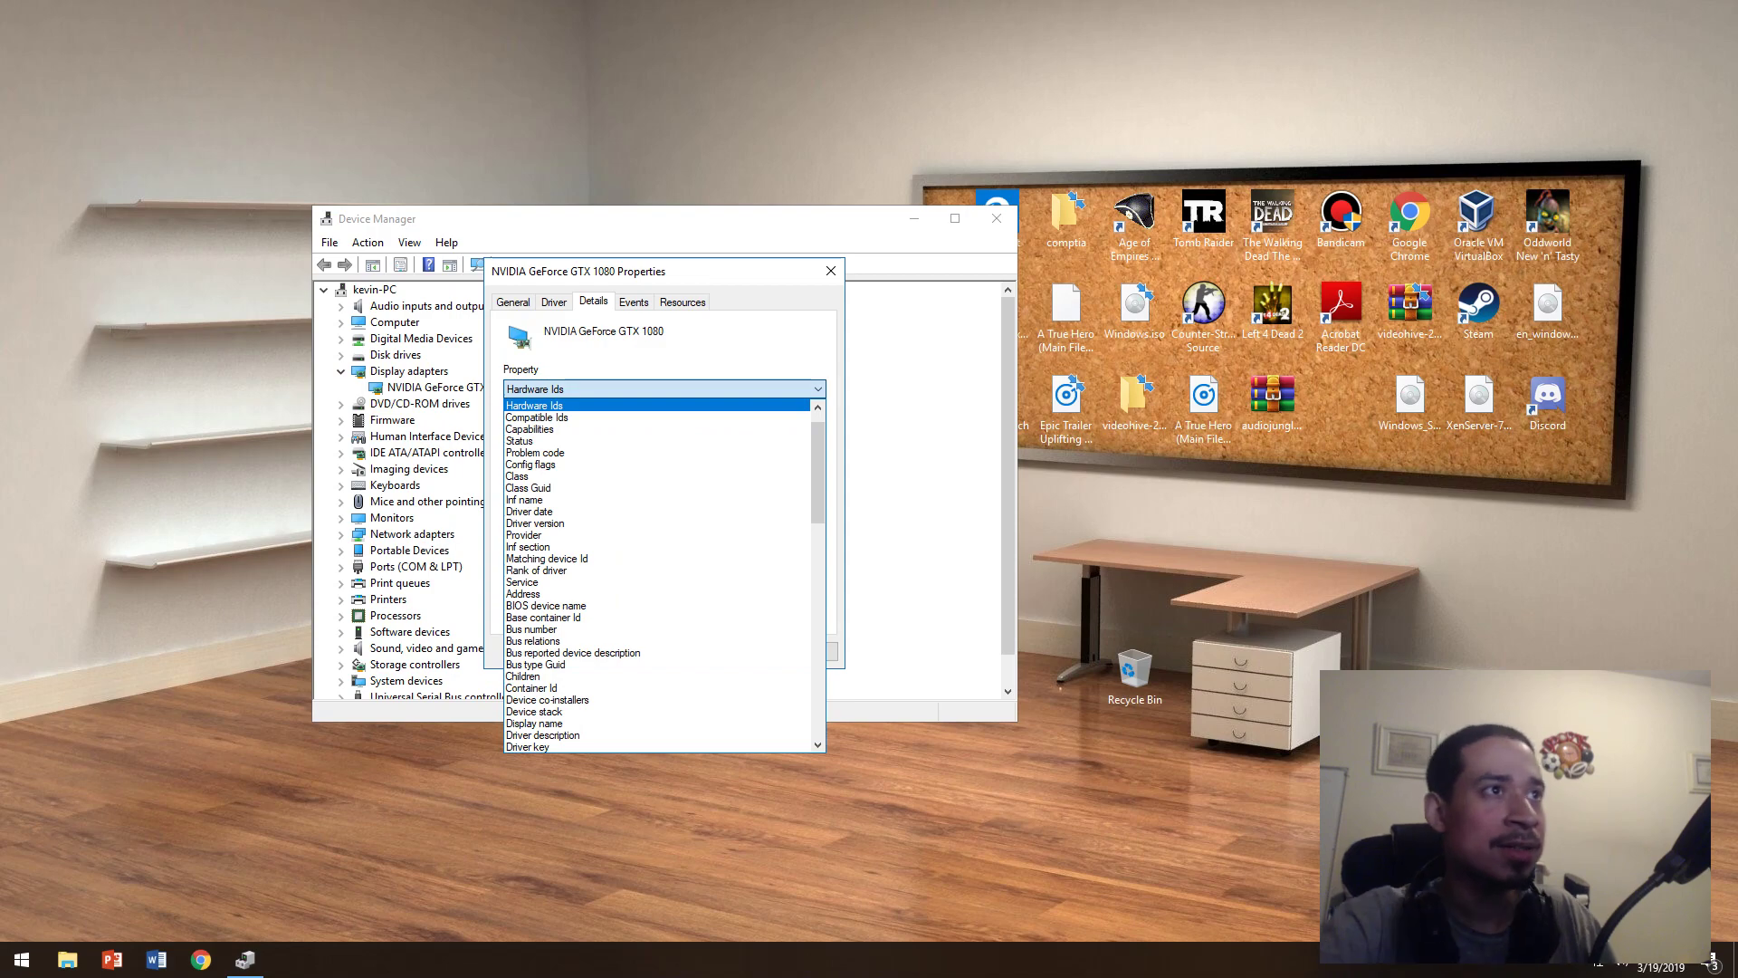
key(Down)
key(Return)
key(alt+Down)
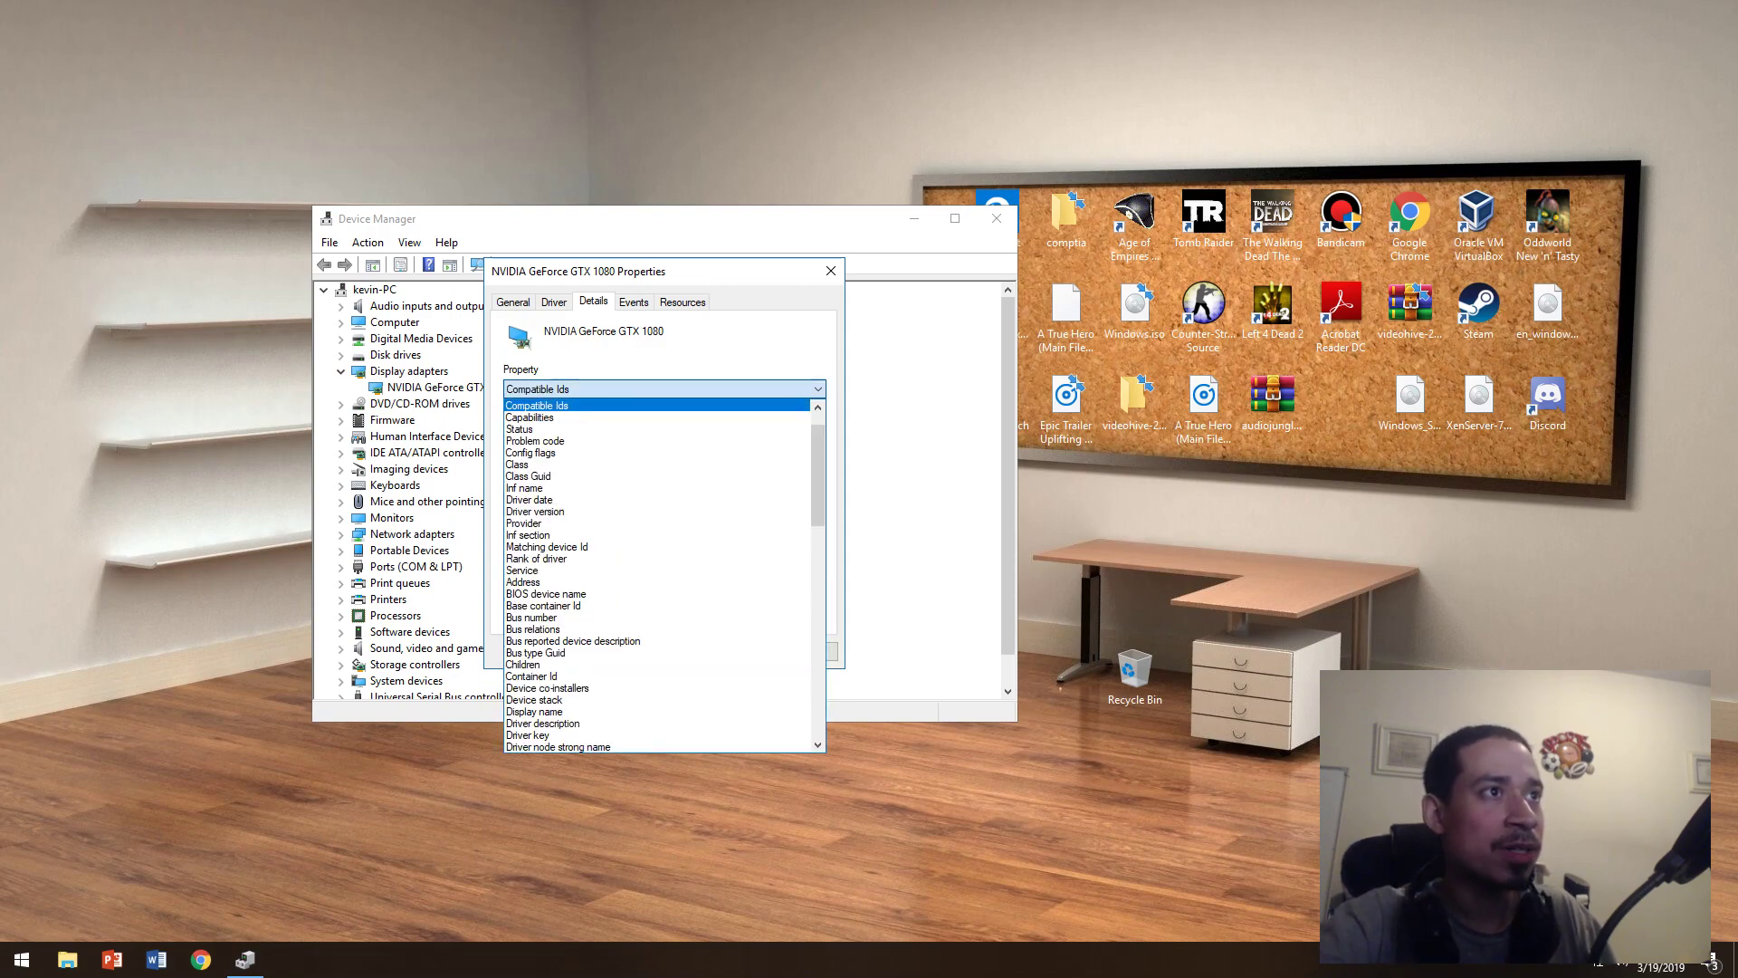
key(Down)
key(Down)
key(Up)
key(Up)
key(Up)
key(Return)
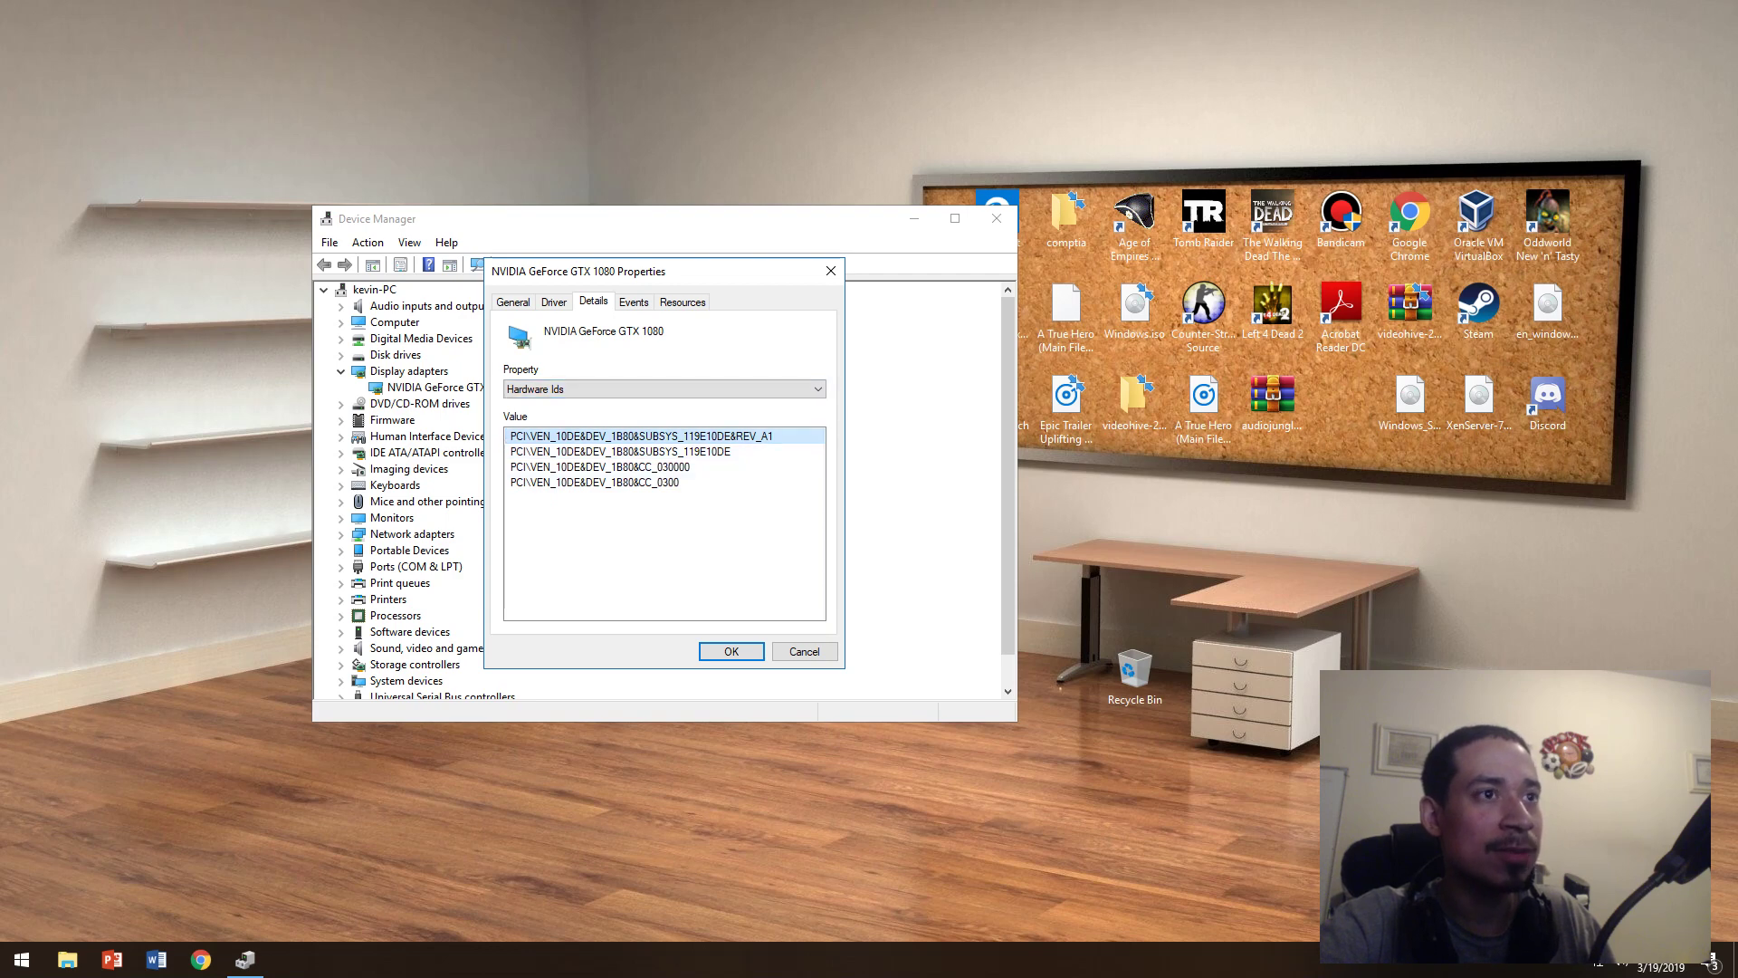
click(803, 651)
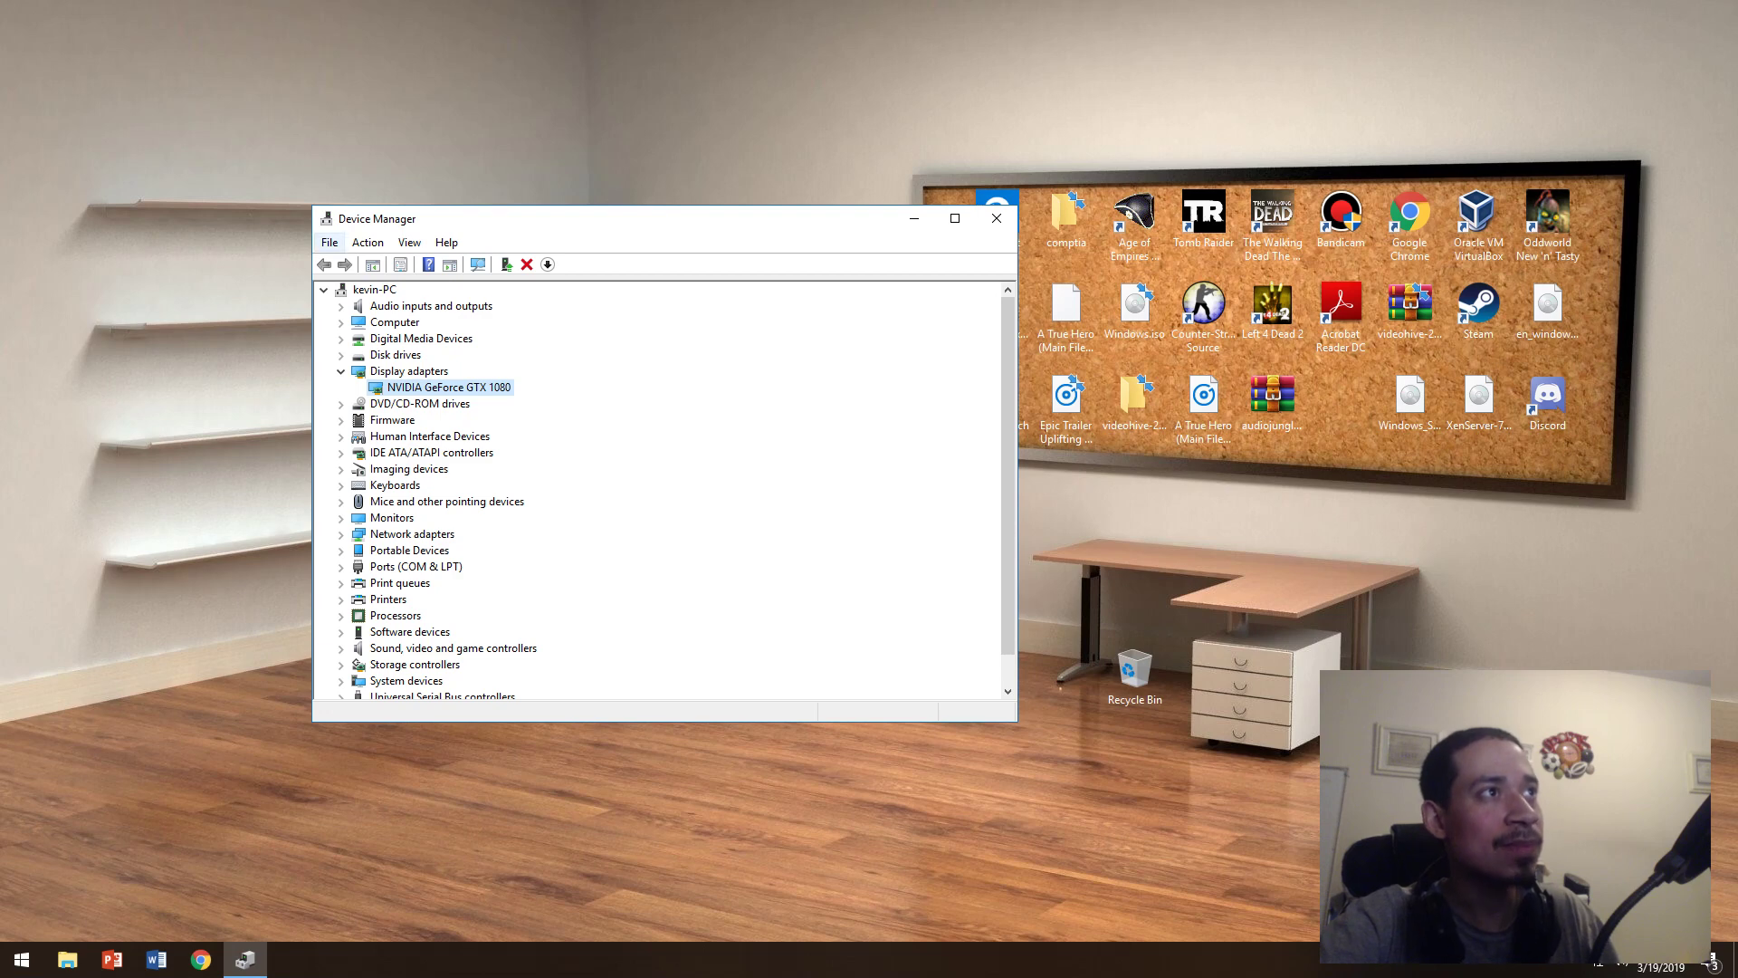
- Scan the whole computer for hardware changes from the root of the device tree
click(329, 241)
click(373, 289)
right_click(361, 294)
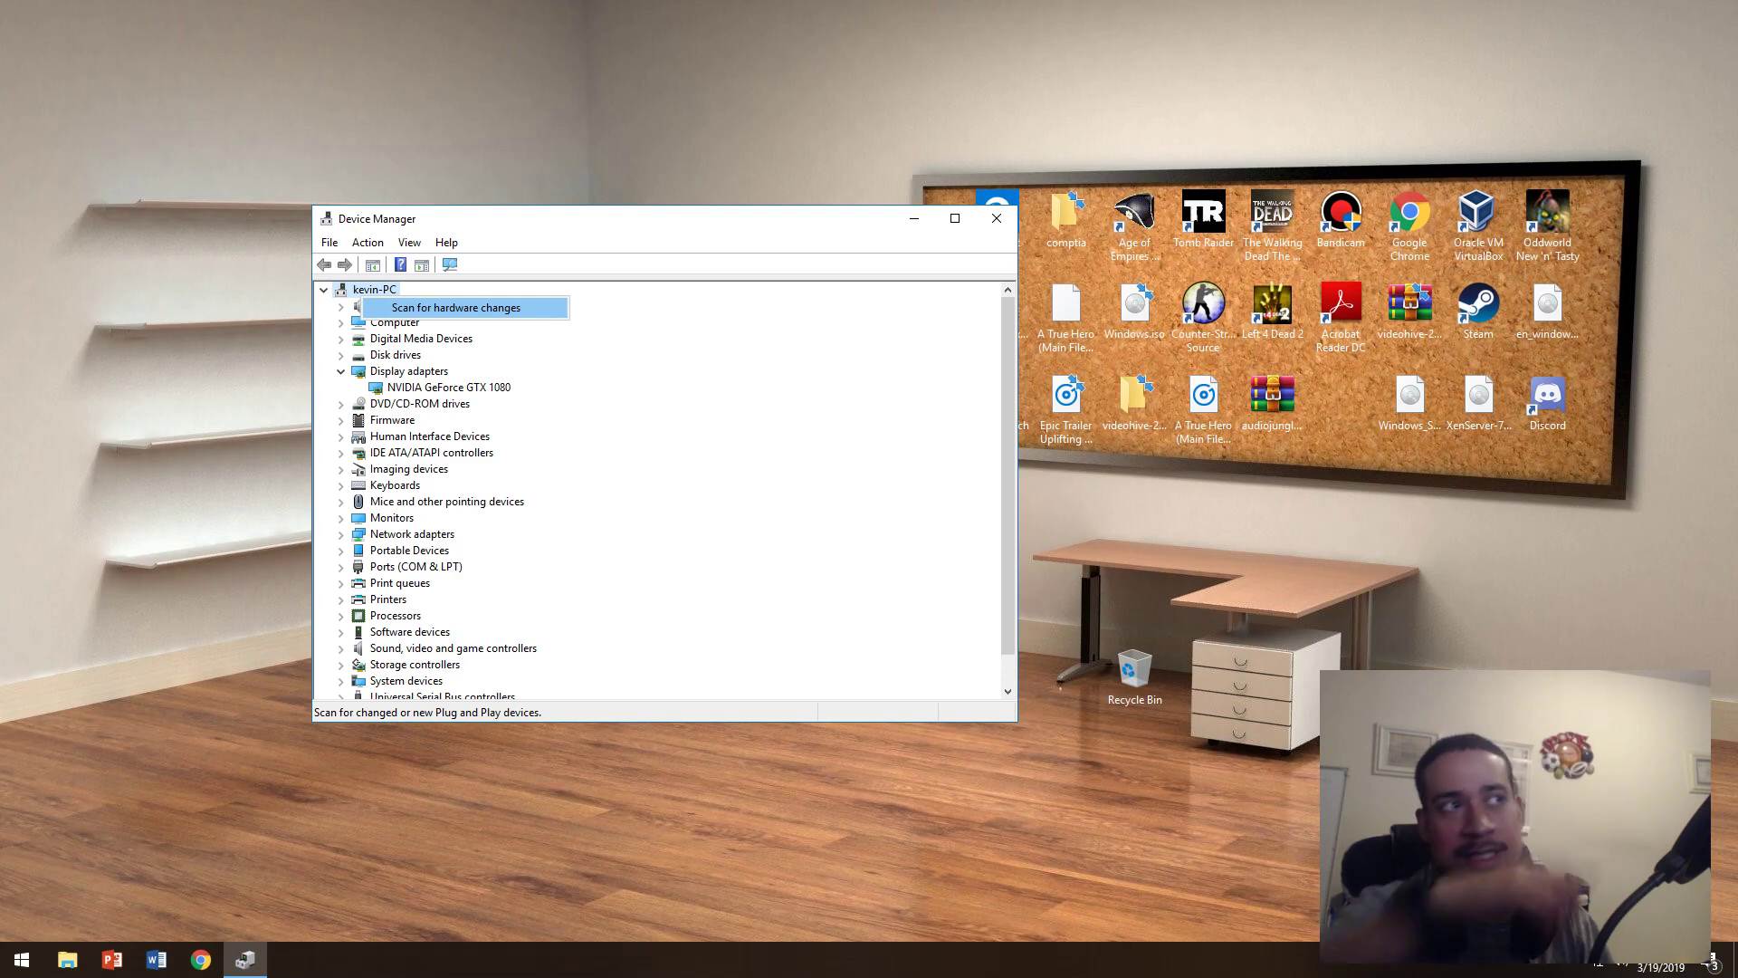
key(Return)
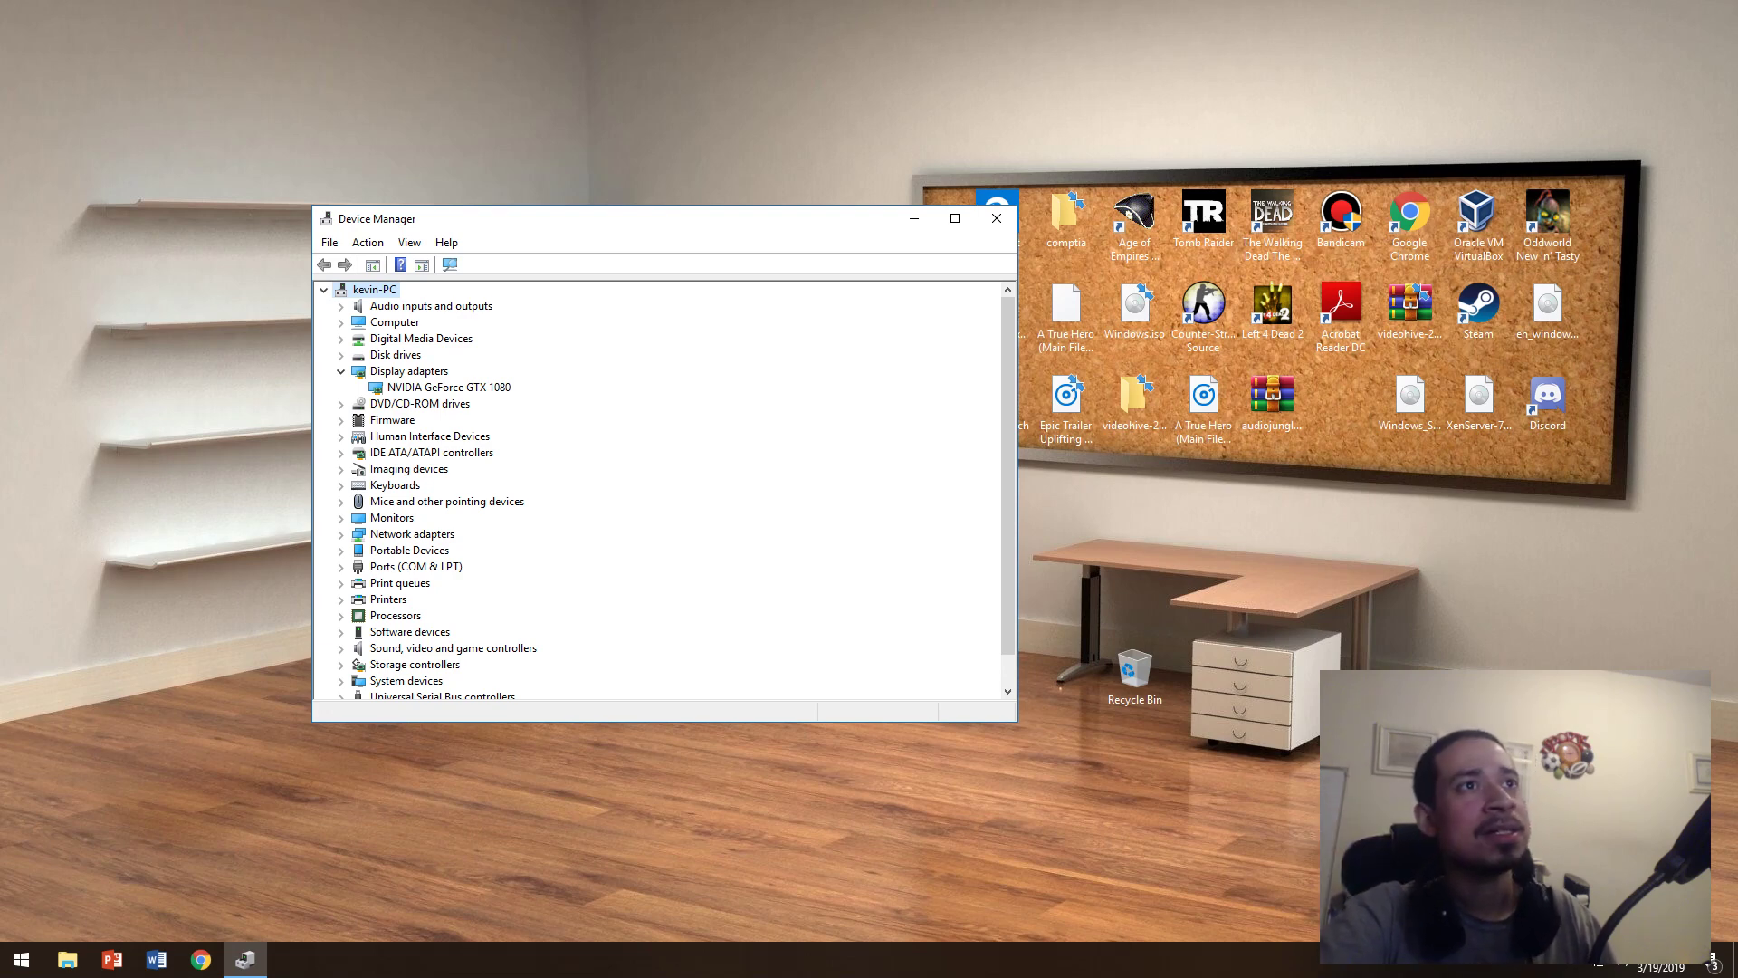
- Look over the remaining device categories, including Ports (COM & LPT), and close Device Manager
scroll(660, 489, down, 1)
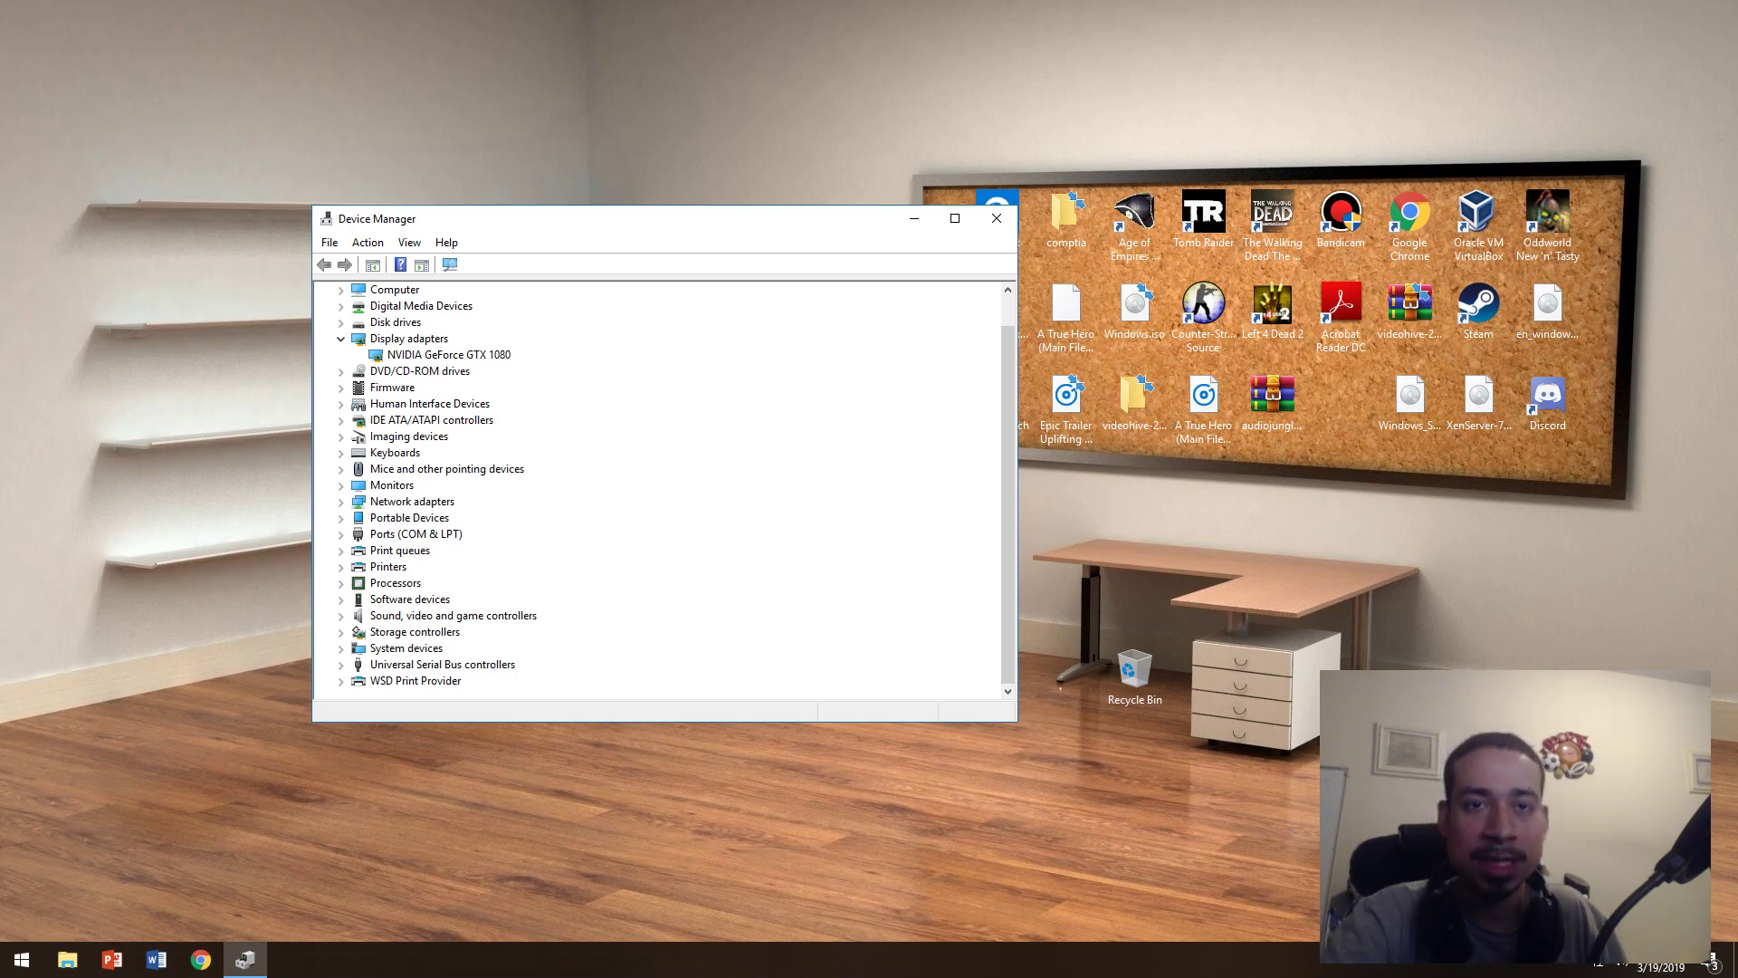
click(416, 533)
scroll(415, 533, up, 1)
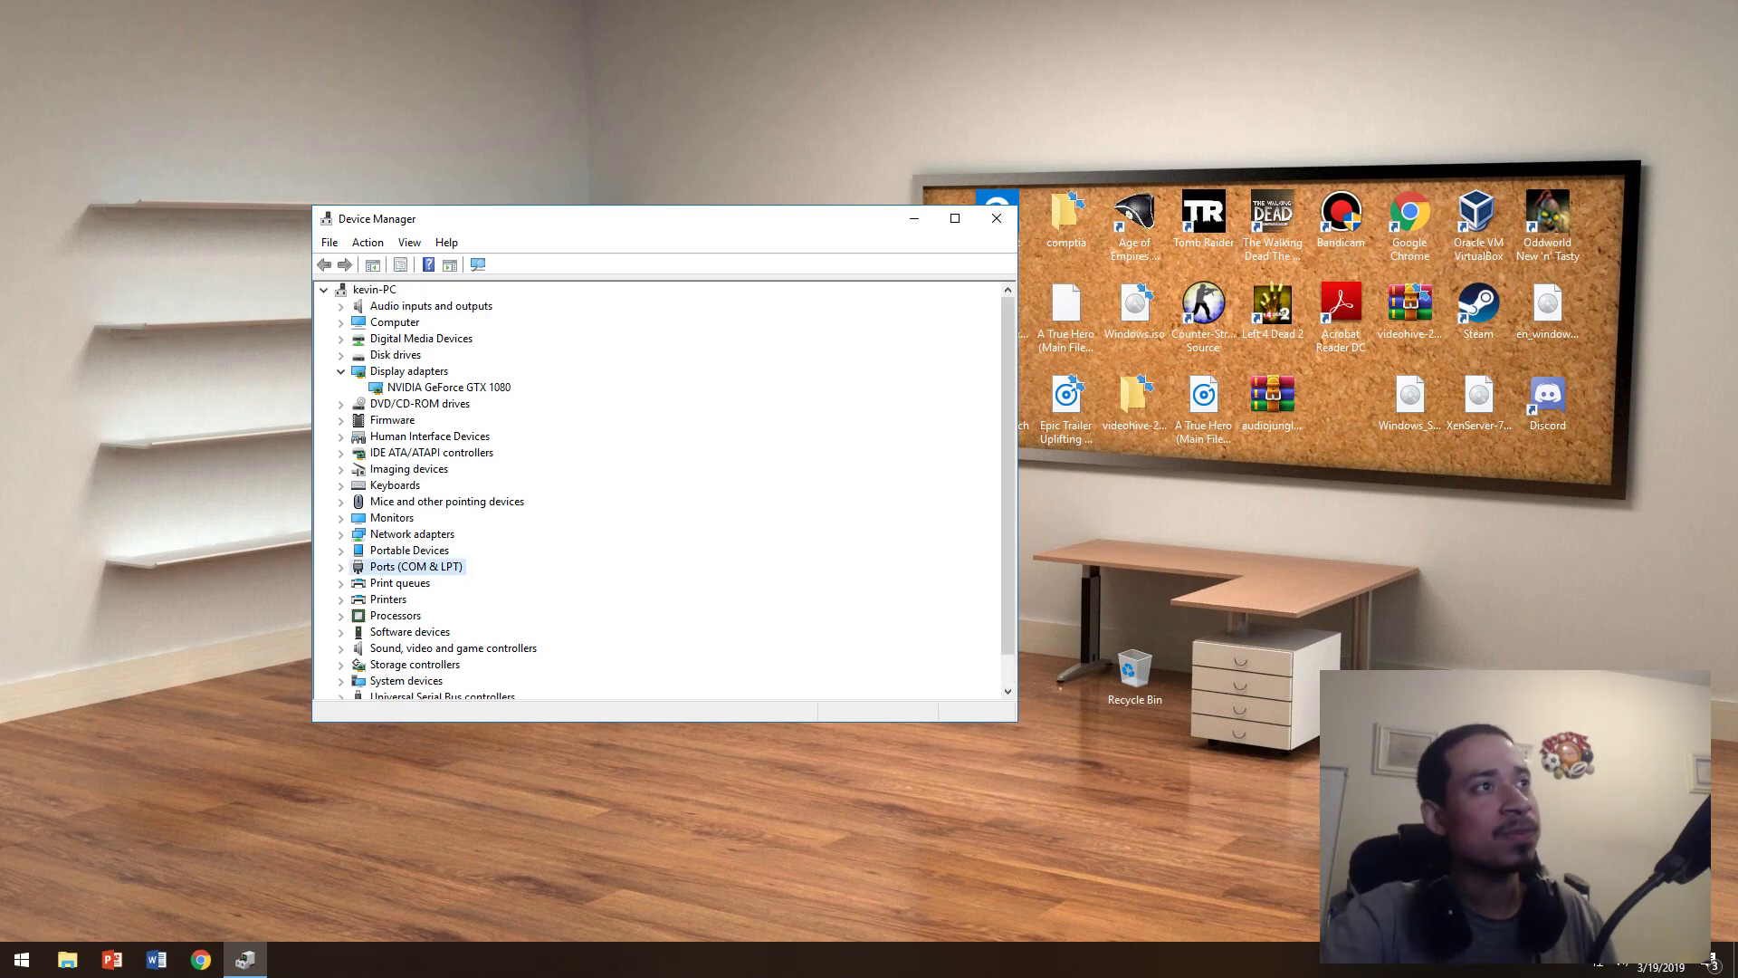
click(996, 218)
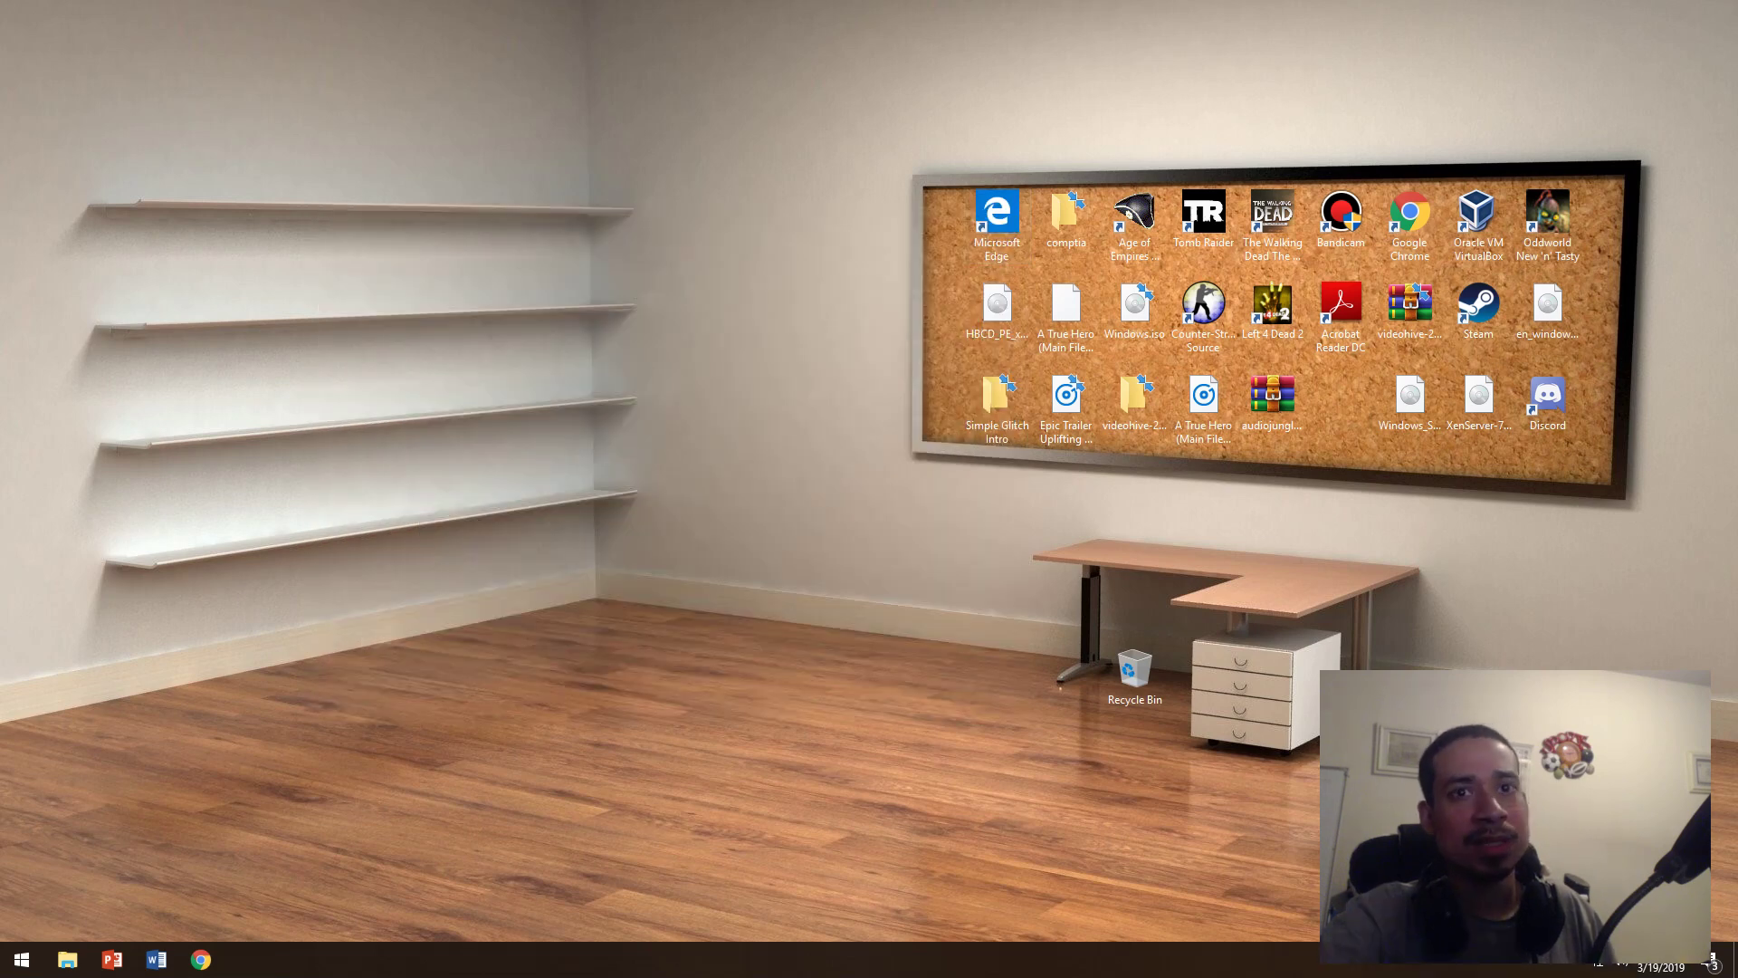